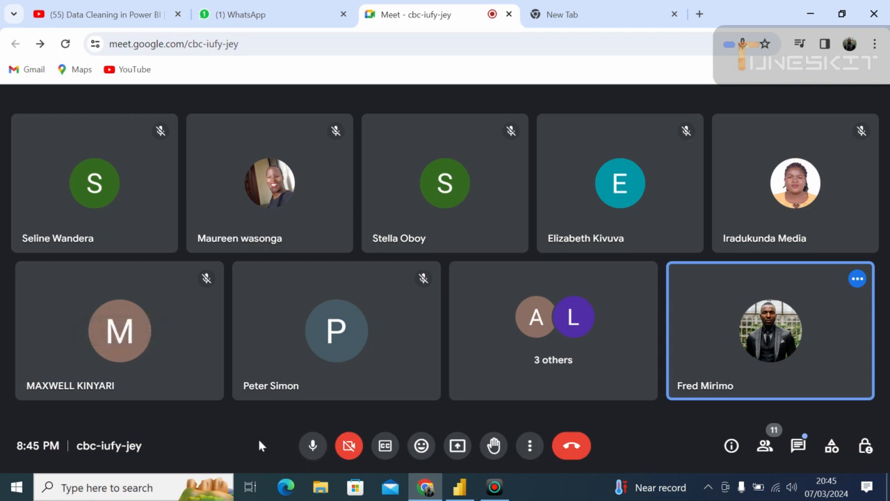
Step: Present the entire screen in the Google Meet call and hide the screen-sharing notice
left_click(457, 448)
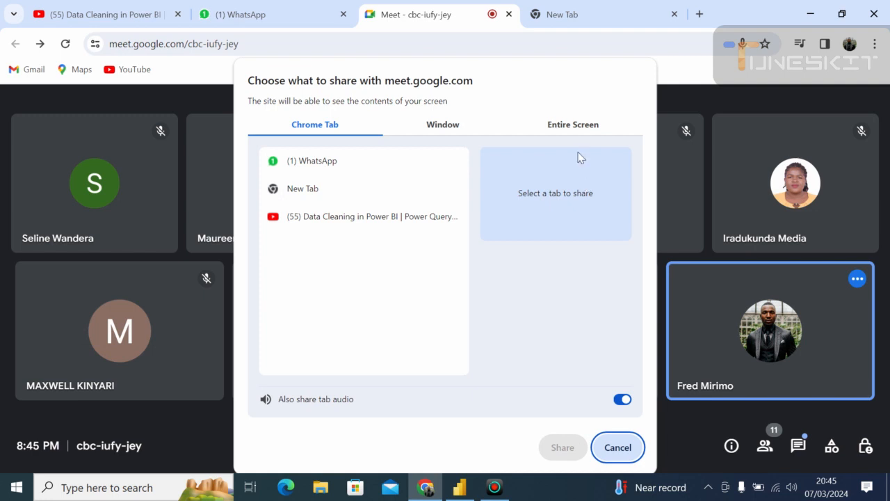
left_click(573, 124)
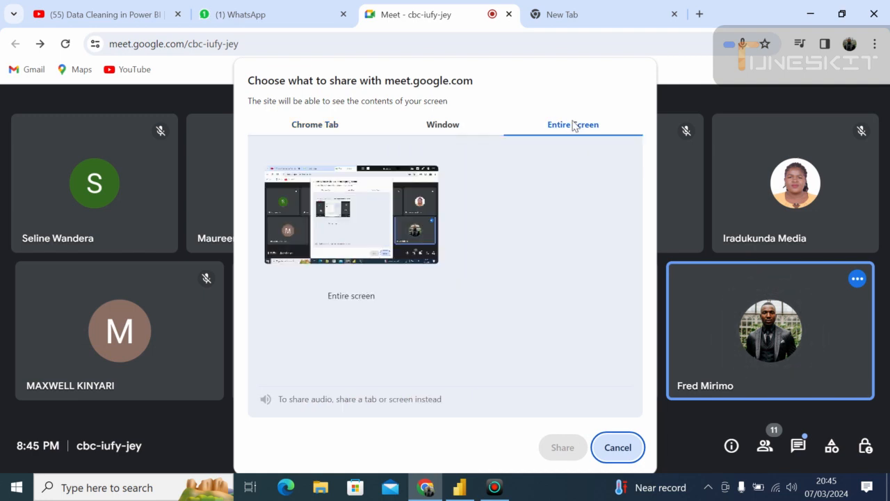
left_click(308, 165)
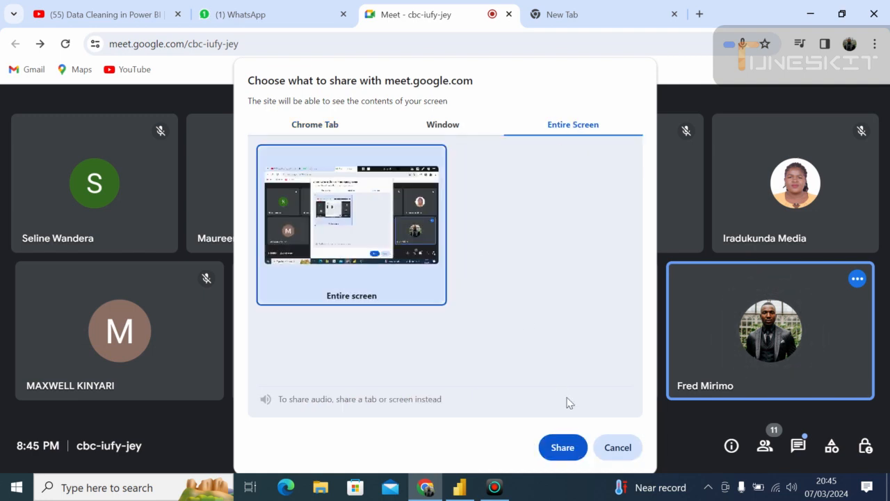
left_click(560, 447)
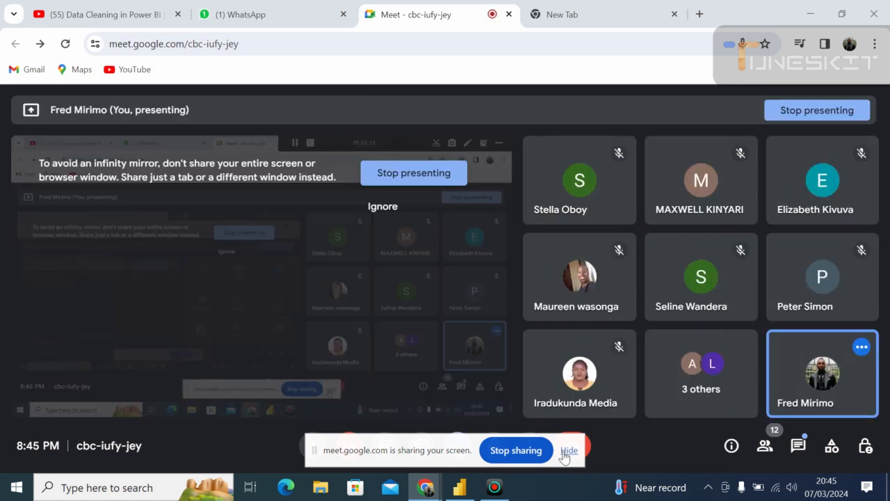
left_click(569, 451)
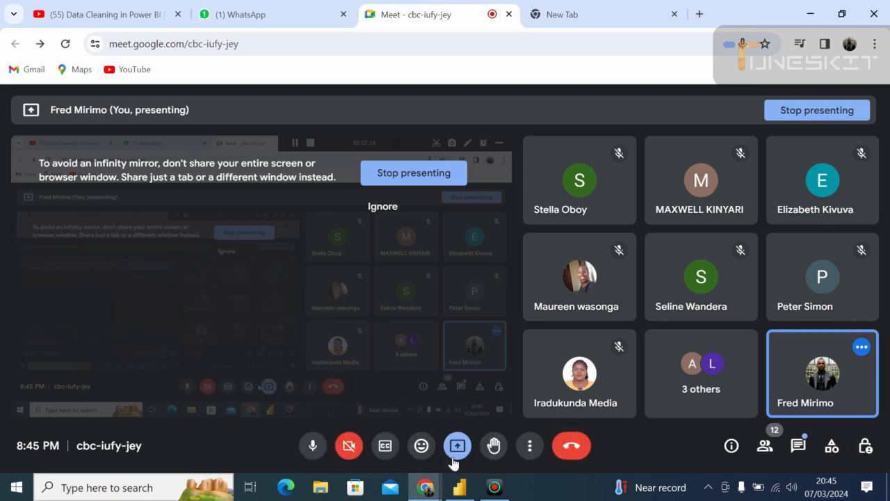
Step: Switch to Power BI and examine the Failed Bank List data in table view, across to the Months column
left_click(459, 490)
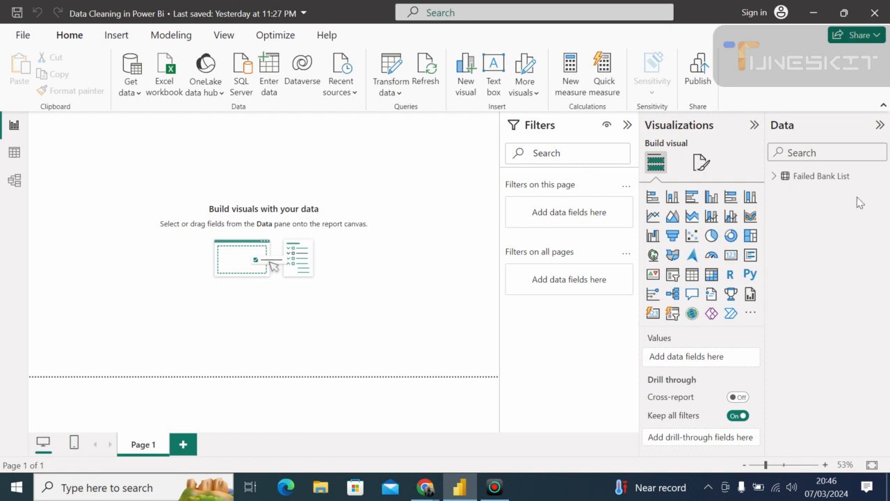
left_click(14, 155)
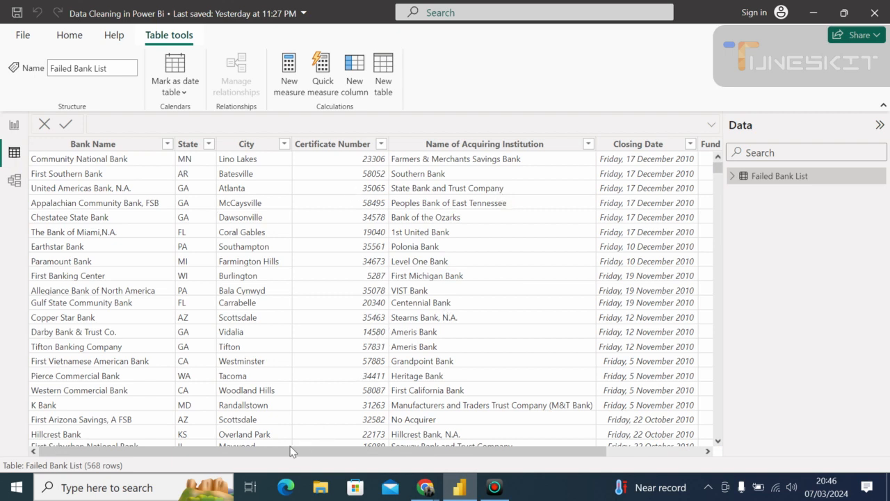
left_click_drag(344, 452, 477, 464)
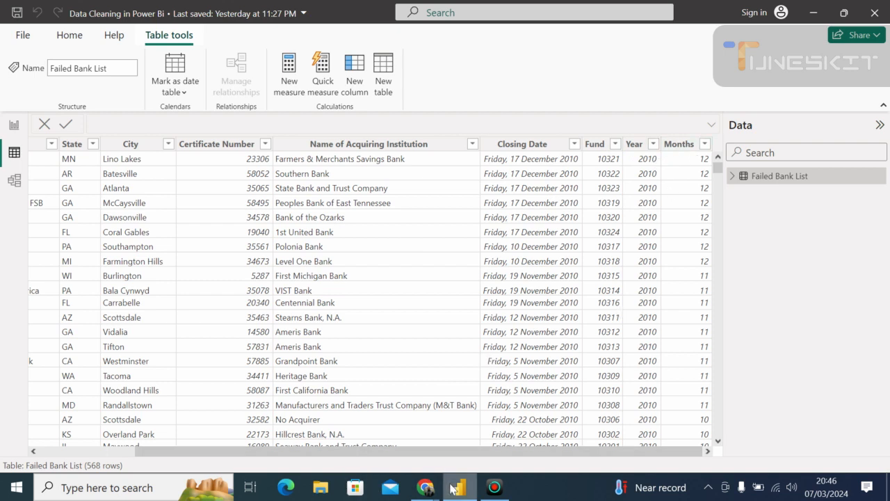
Step: Switch to Google Meet, admit the waiting participant to the call, and return to Power BI
mouse_move(457, 492)
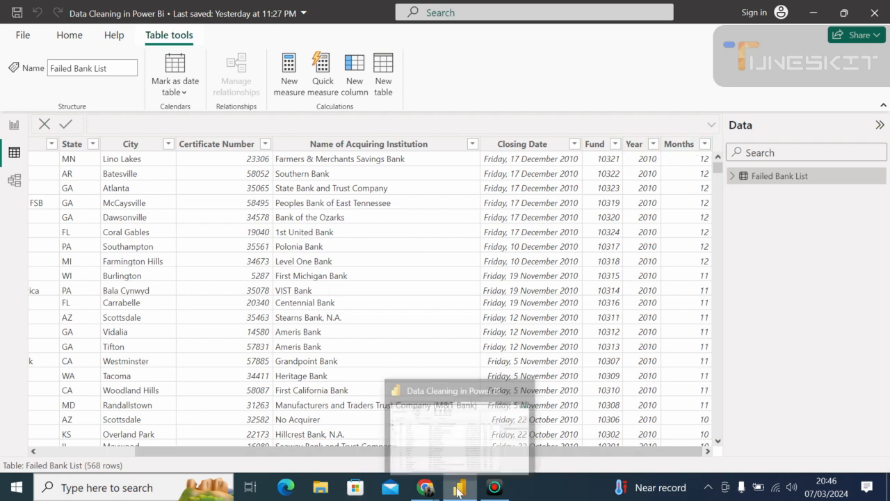
left_click(447, 417)
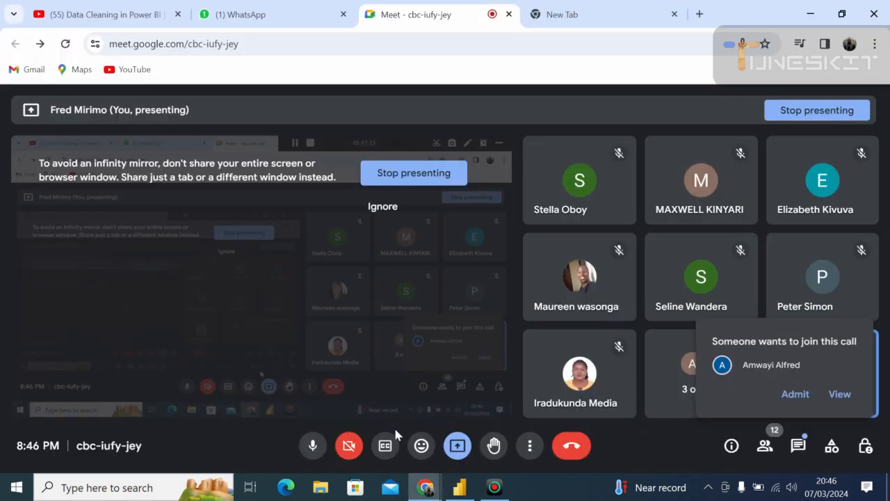
left_click(792, 395)
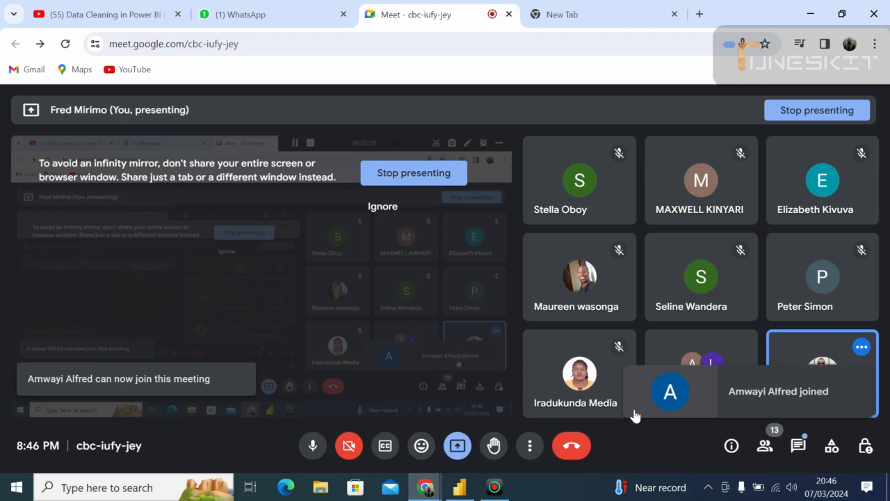
left_click(464, 489)
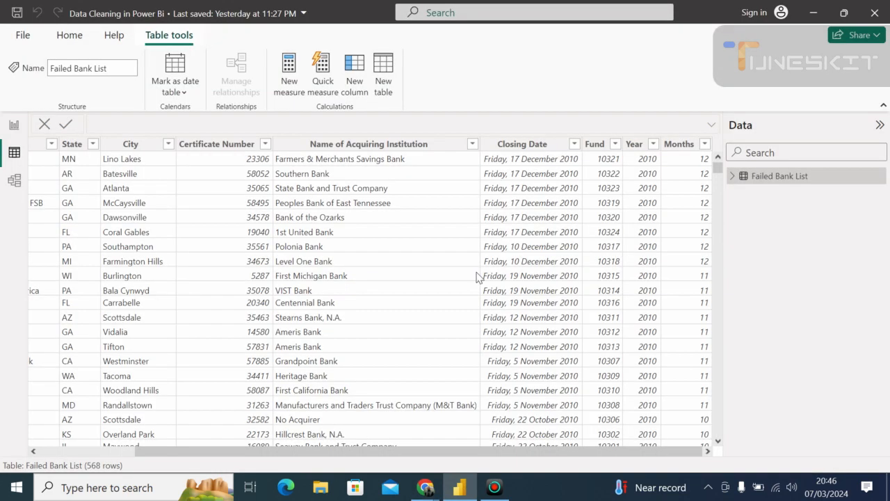
Step: Select the Closing Date column and look back over the Failed Bank List columns to Bank Name
left_click(313, 275)
left_click(532, 361)
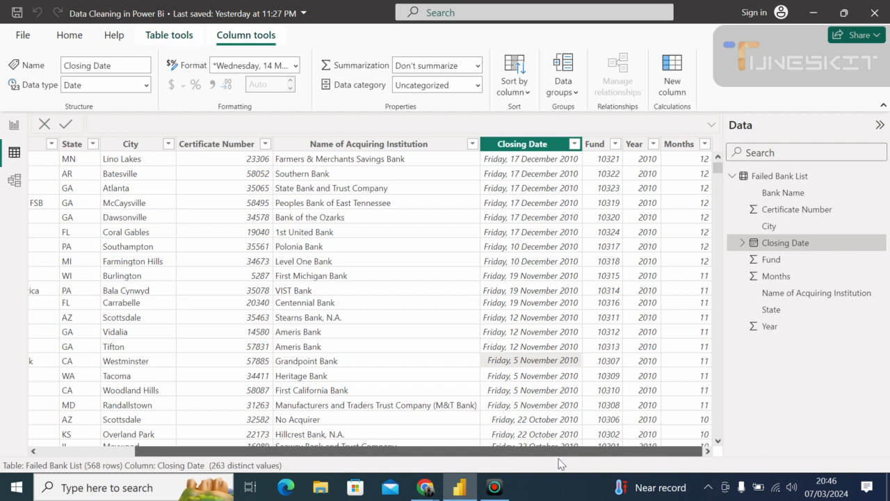
left_click_drag(507, 453, 312, 442)
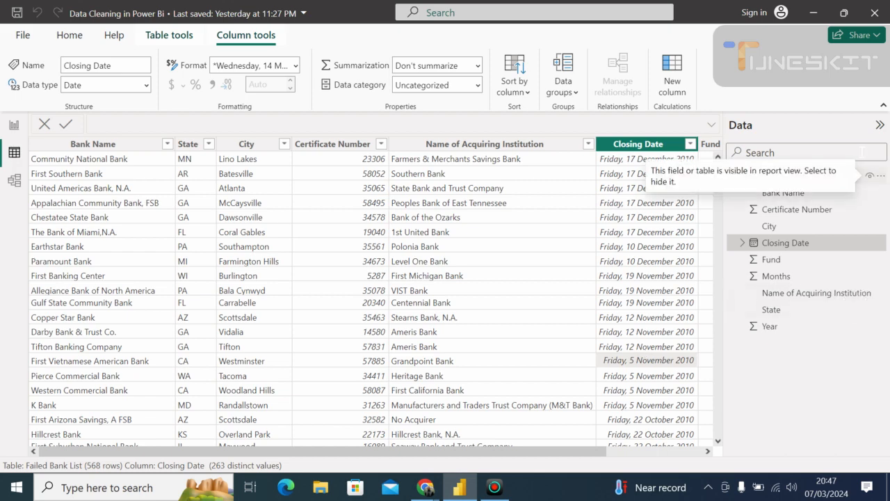
Step: Return to the report view and expand all fields of the Failed Bank List table, including the Closing Date hierarchy
left_click(14, 126)
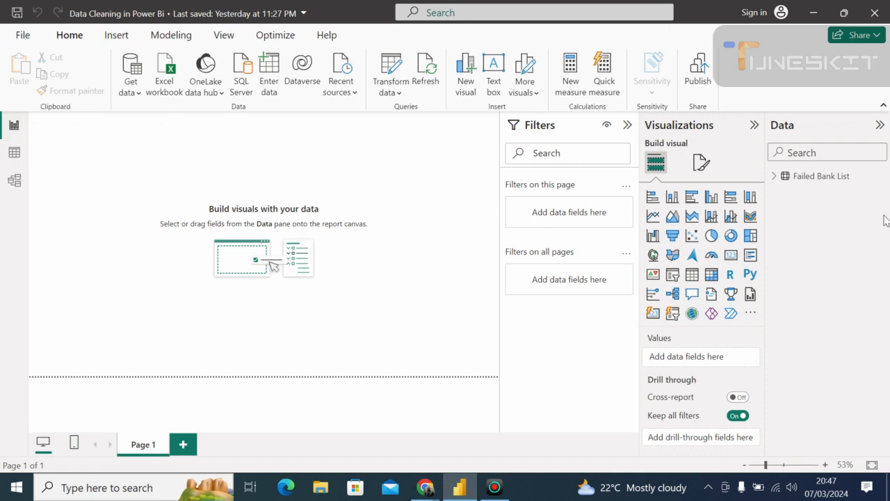
mouse_move(874, 181)
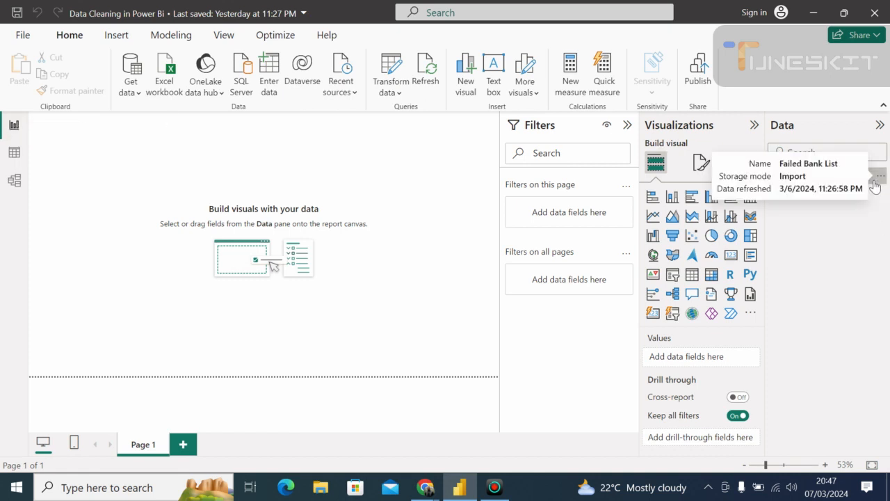
left_click(878, 179)
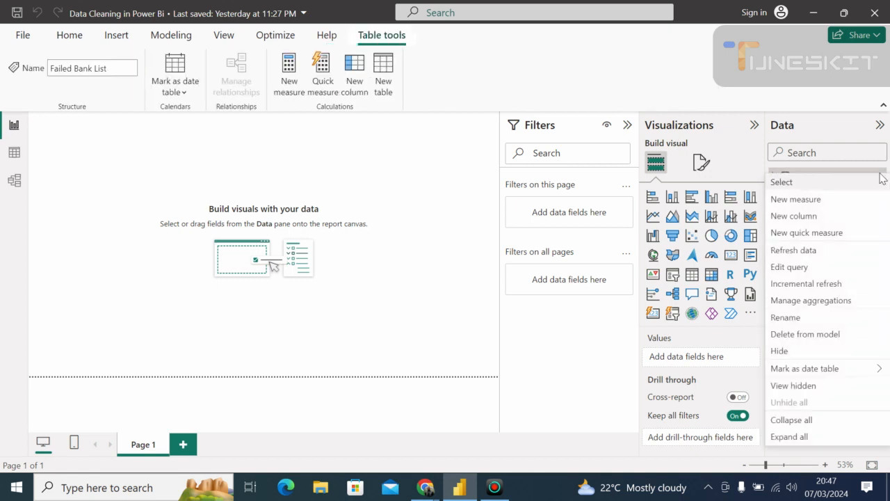
left_click(793, 438)
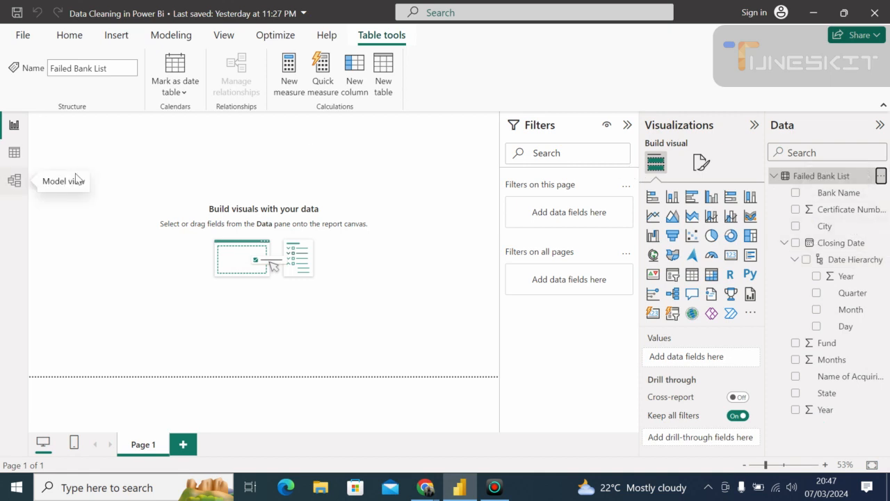
left_click(82, 224)
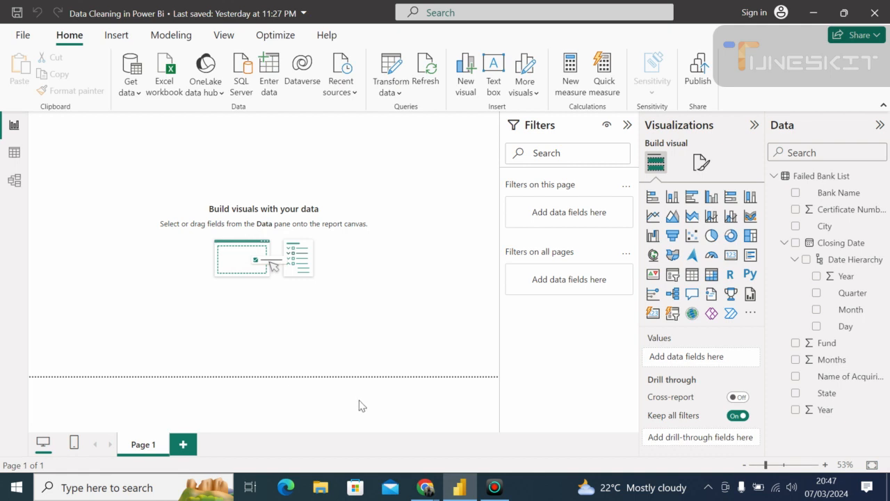
Step: Switch to Google Meet, let the newly waiting participant into the call, and return to Power BI
mouse_move(425, 486)
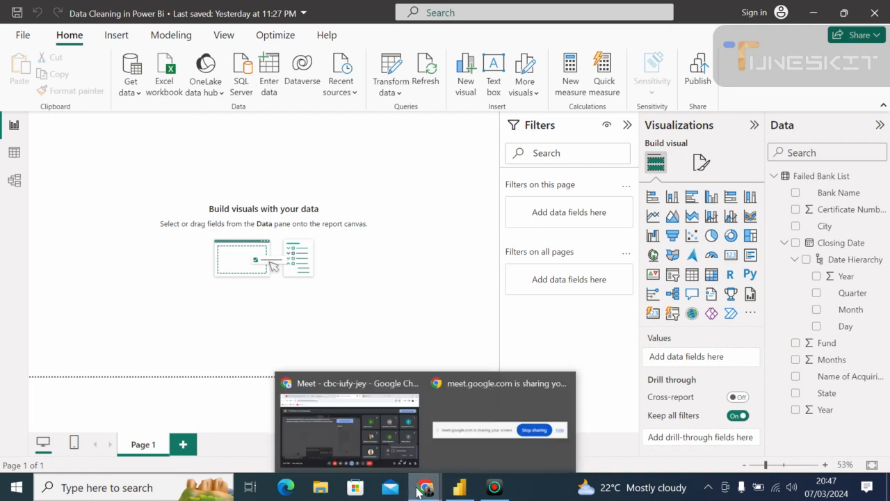
left_click(383, 407)
left_click(794, 394)
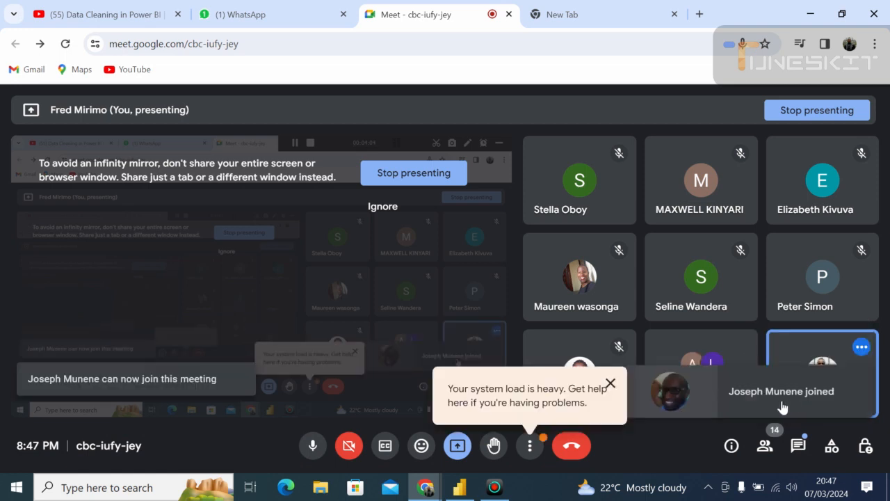
left_click(783, 408)
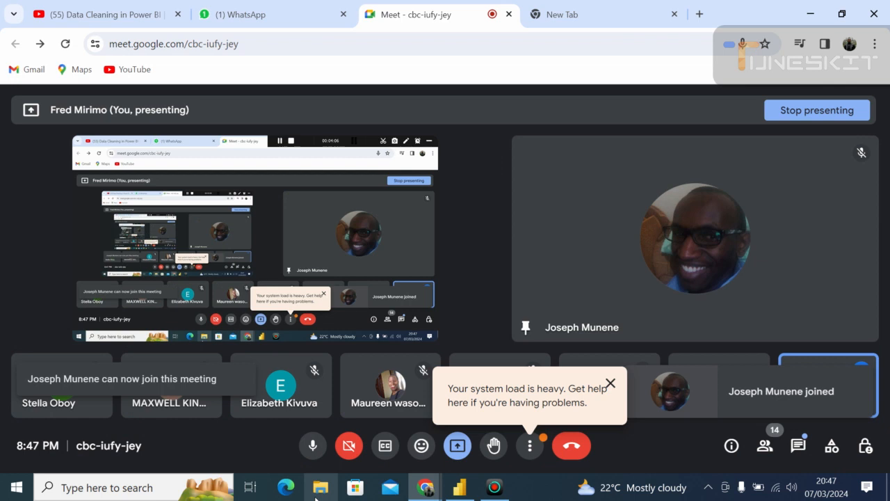
left_click(321, 491)
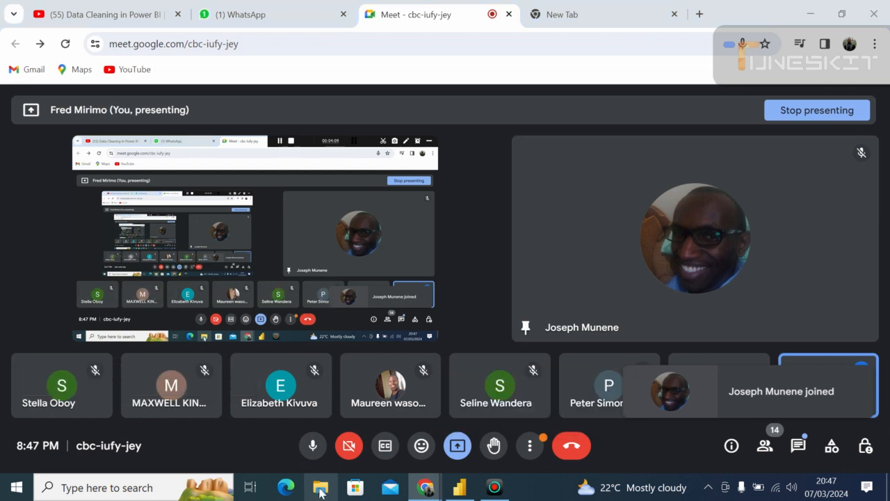
left_click(460, 487)
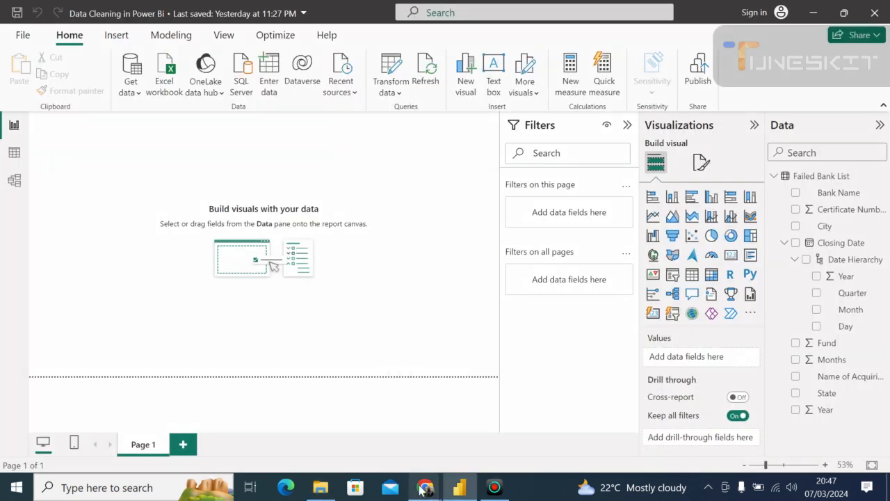
mouse_move(424, 489)
mouse_move(331, 424)
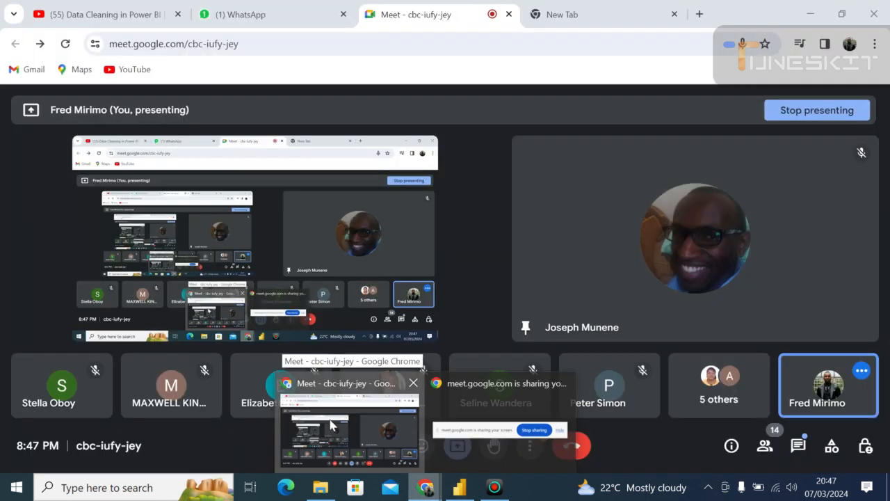
left_click(331, 424)
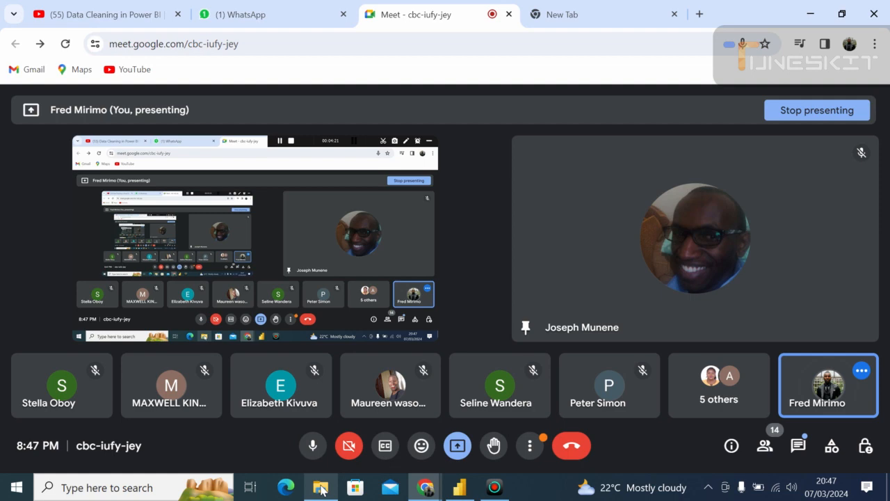
left_click(456, 486)
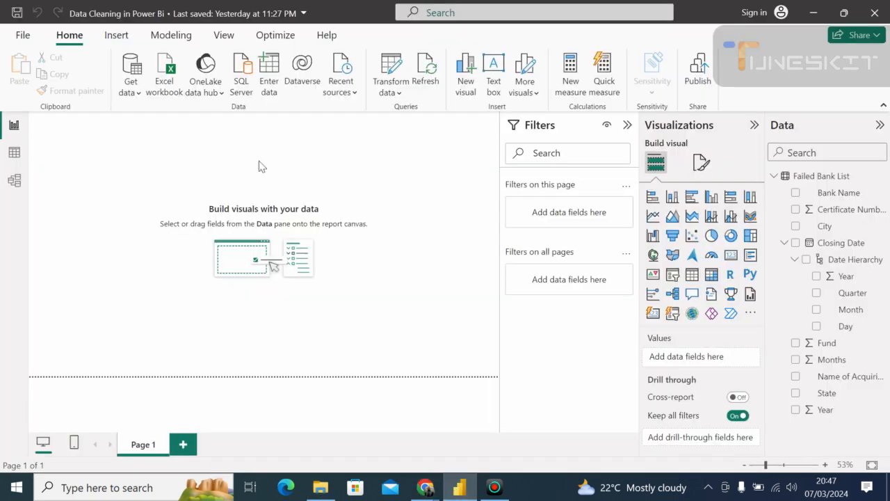
Step: Start importing data from an Excel workbook, opening the file selection dialog
left_click(131, 94)
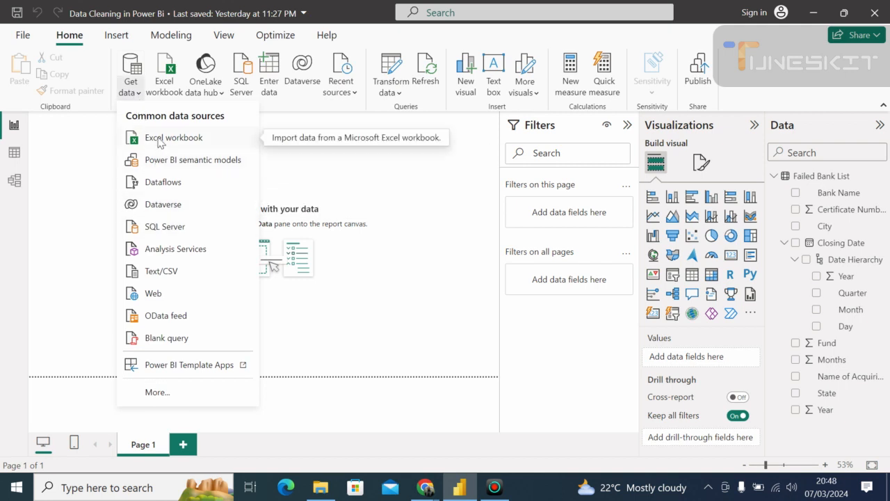
key("Escape")
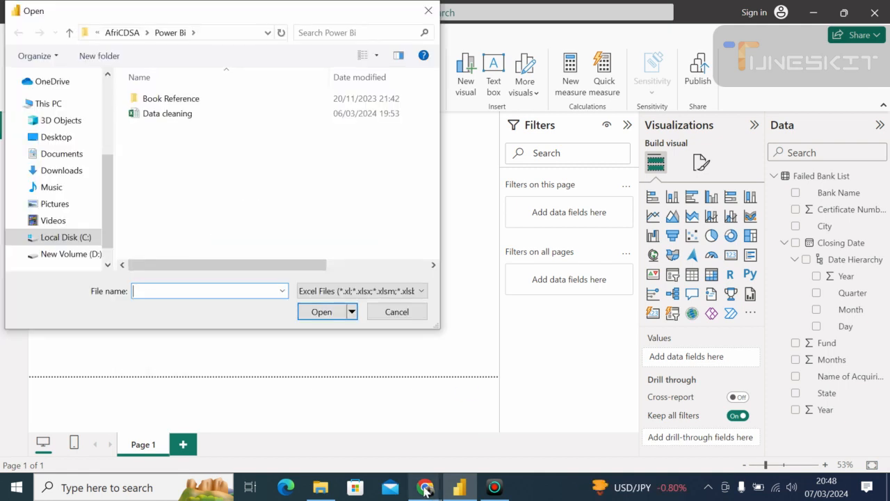
Step: Switch to Google Meet, admit the next waiting participant, and return to the file selection dialog in Power BI
mouse_move(425, 486)
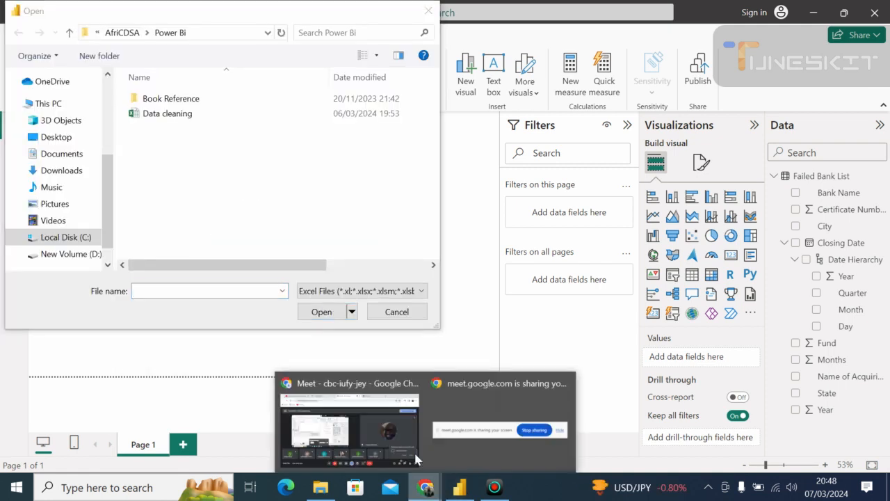
left_click(393, 421)
left_click(797, 393)
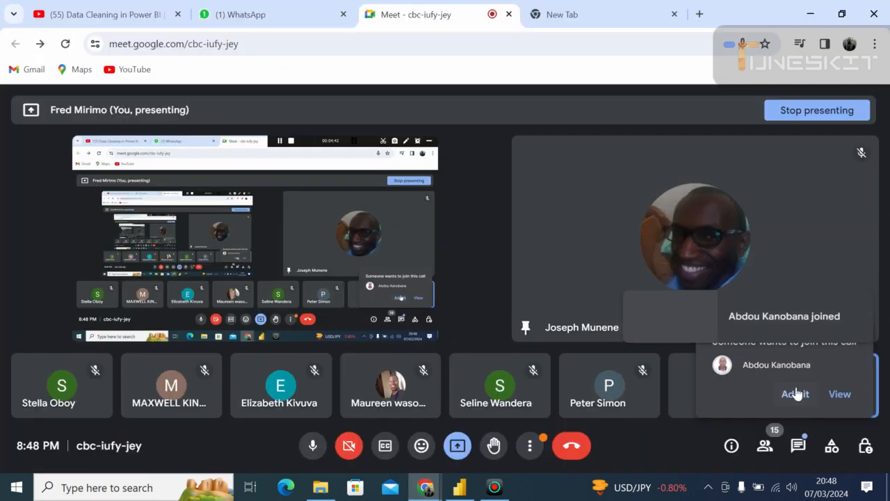
left_click(457, 494)
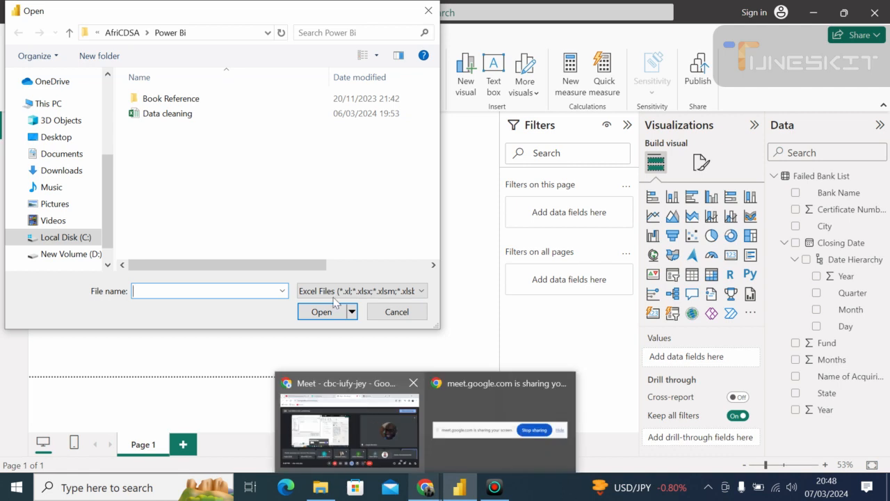
Step: Open the Data cleaning workbook from the Power Bi folder as the data source
left_click(164, 115)
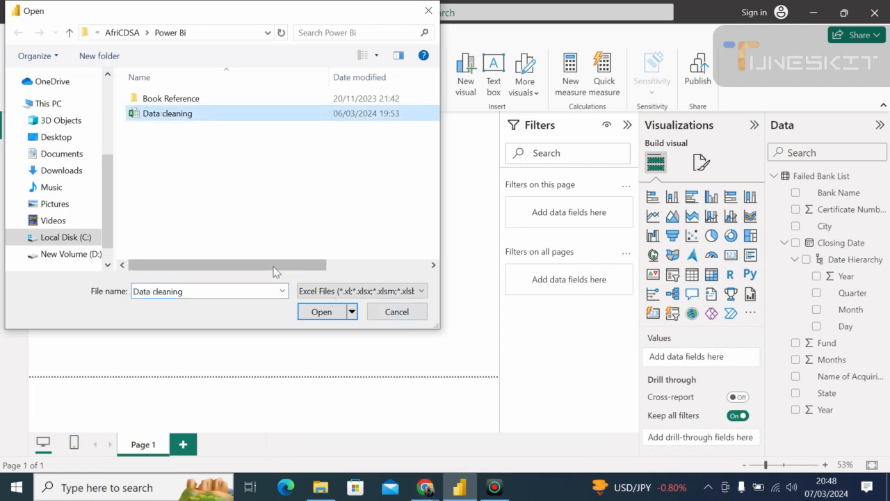
left_click(321, 312)
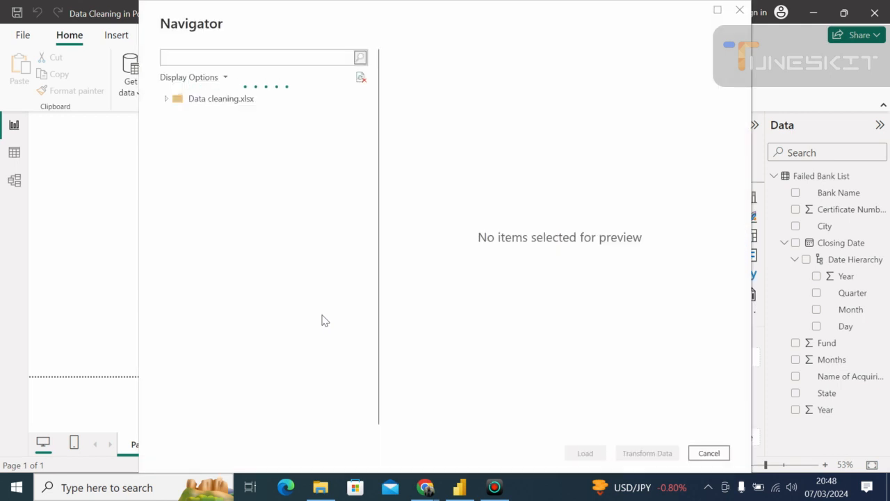
Step: Switch to Google Meet, admit the participant waiting to join, and return to the Navigator in Power BI
left_click(424, 488)
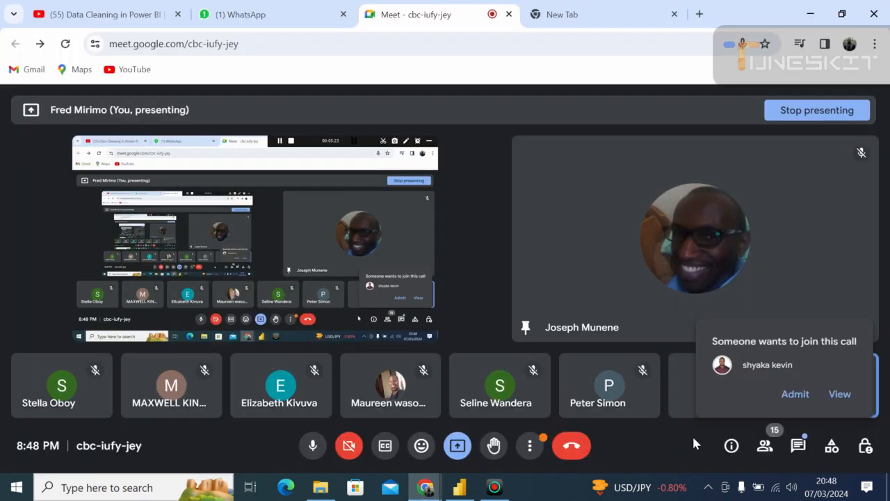
left_click(794, 395)
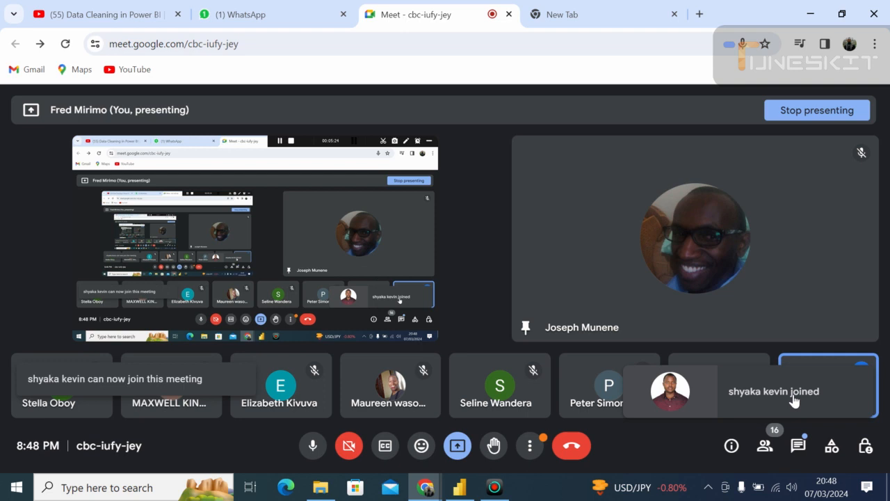
left_click(458, 486)
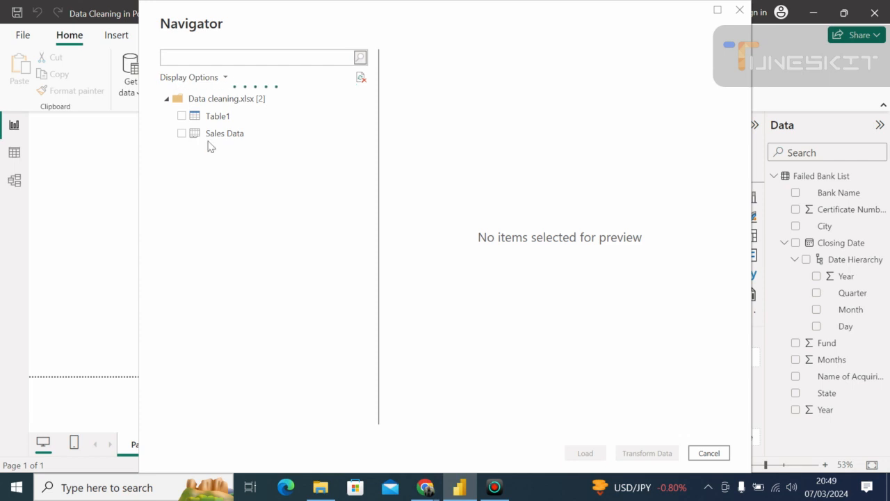
Step: Select the Sales Data sheet of the Data cleaning workbook and open it for transformation in the Power Query Editor
left_click(182, 134)
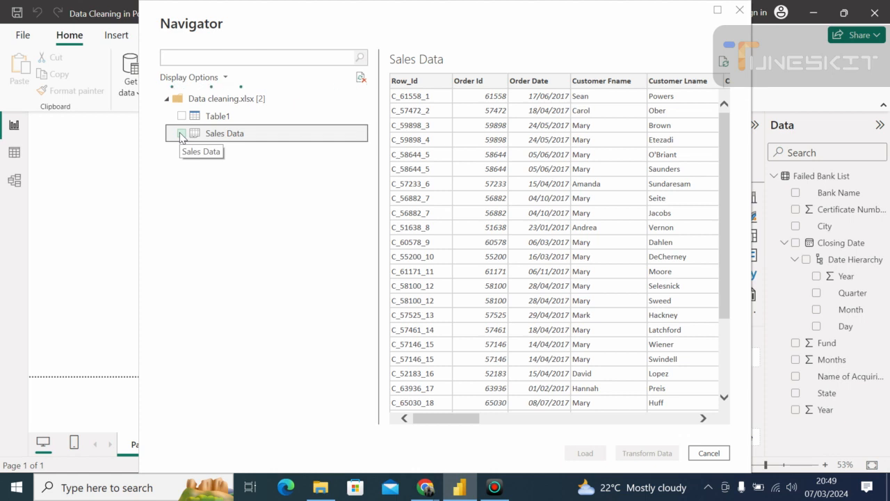
left_click(181, 134)
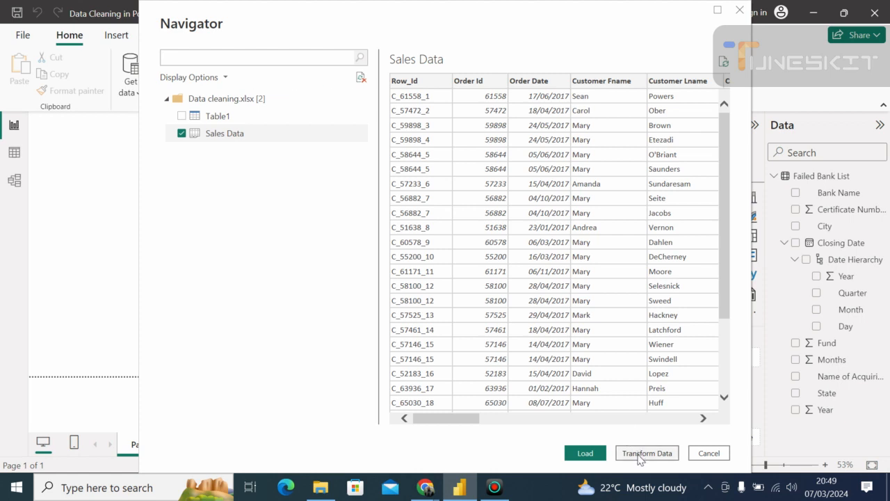
left_click(641, 455)
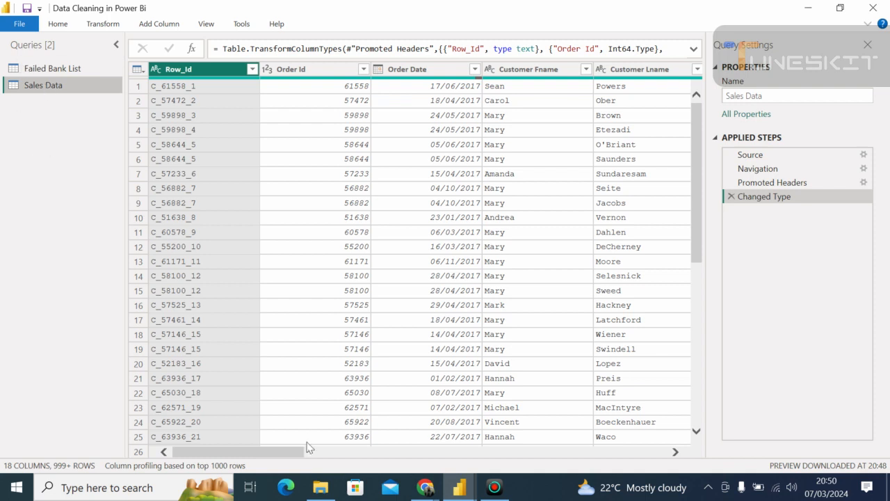
Step: Switch to Google Meet, let the waiting participant into the call, and return to the Power Query Editor window
mouse_move(424, 487)
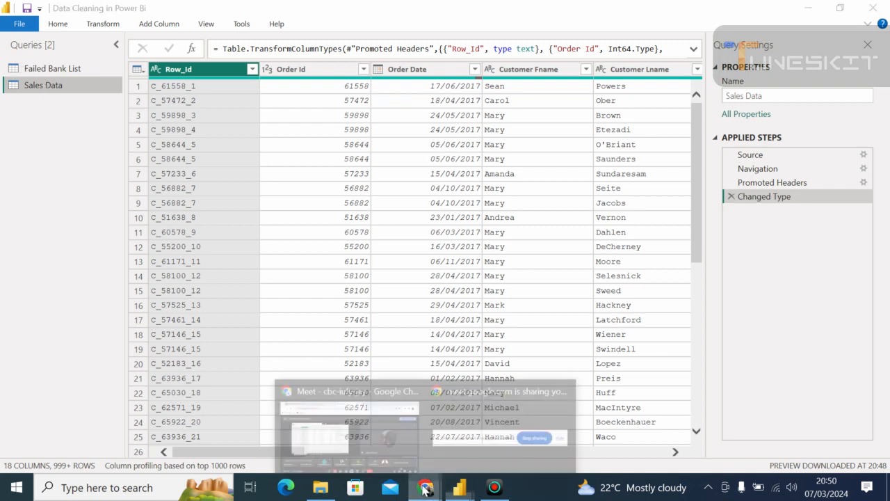
left_click(387, 424)
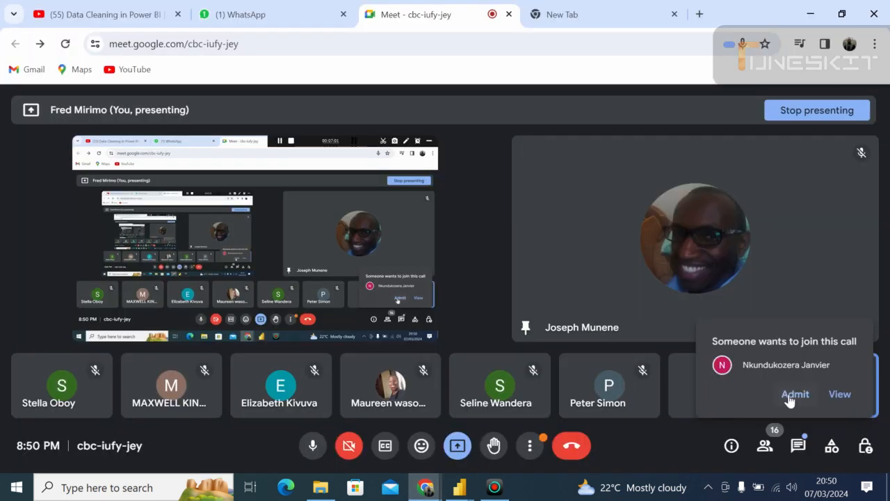
left_click(790, 396)
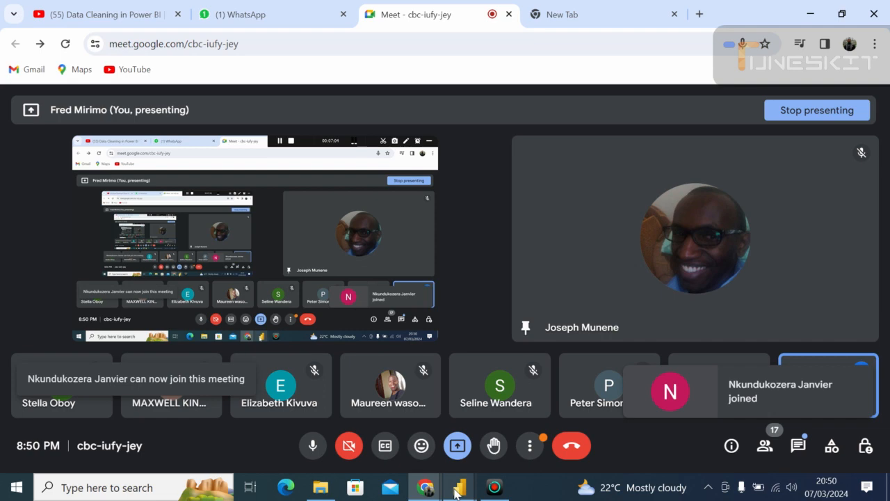
mouse_move(456, 491)
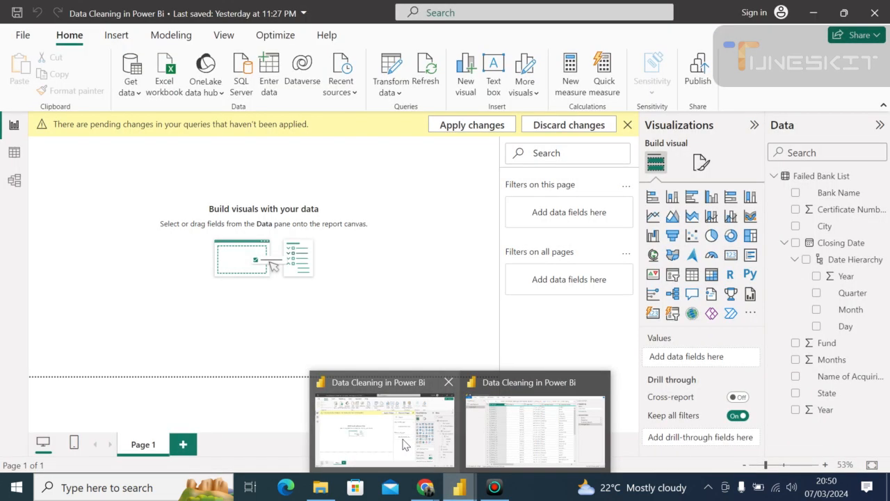
left_click(516, 426)
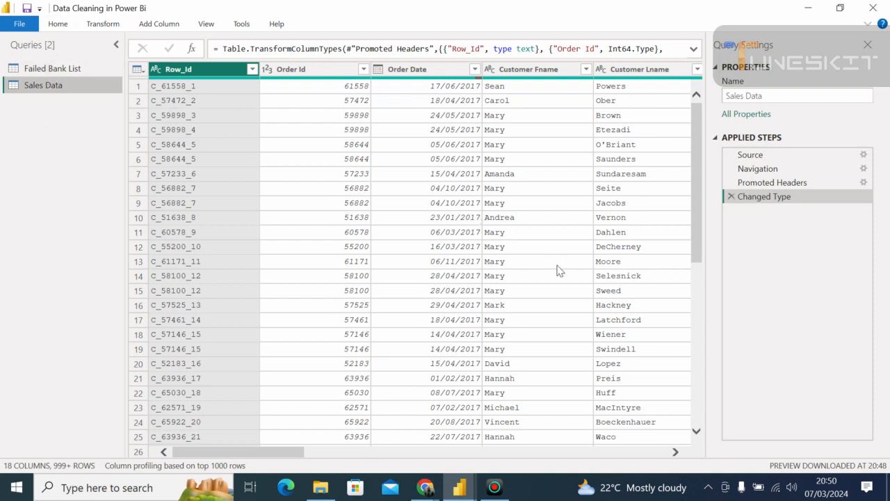
Step: Look over the rows and columns of the Sales Data query preview
left_click(527, 219)
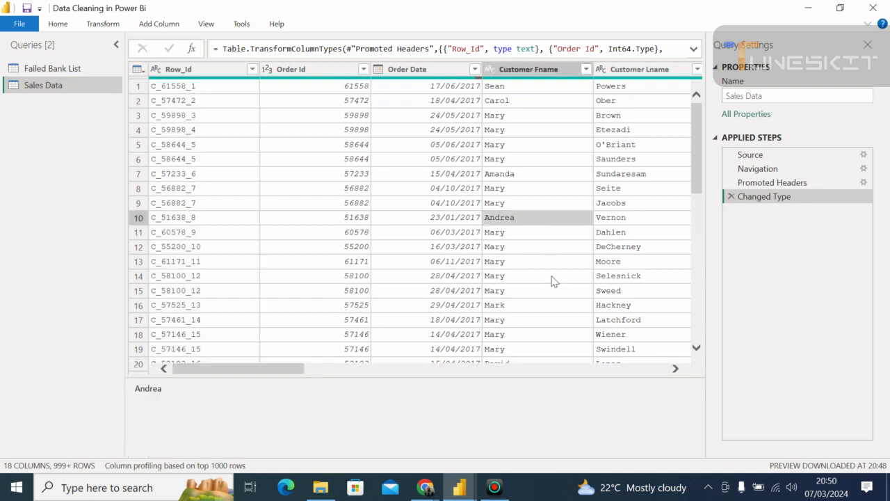
left_click(288, 365)
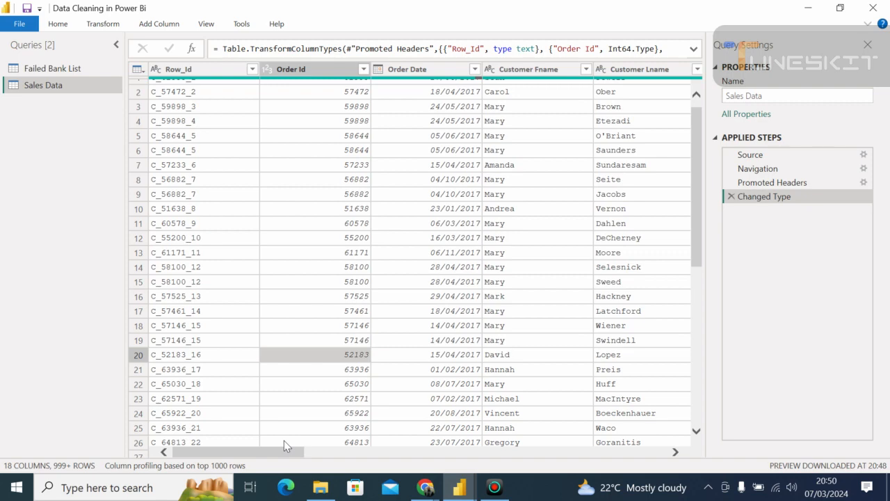
left_click_drag(304, 455, 220, 428)
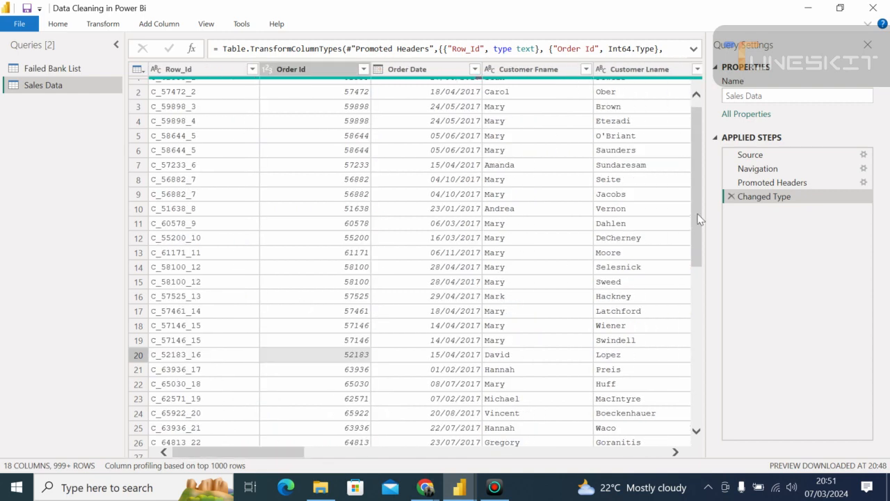
scroll(700, 215, "up", 1)
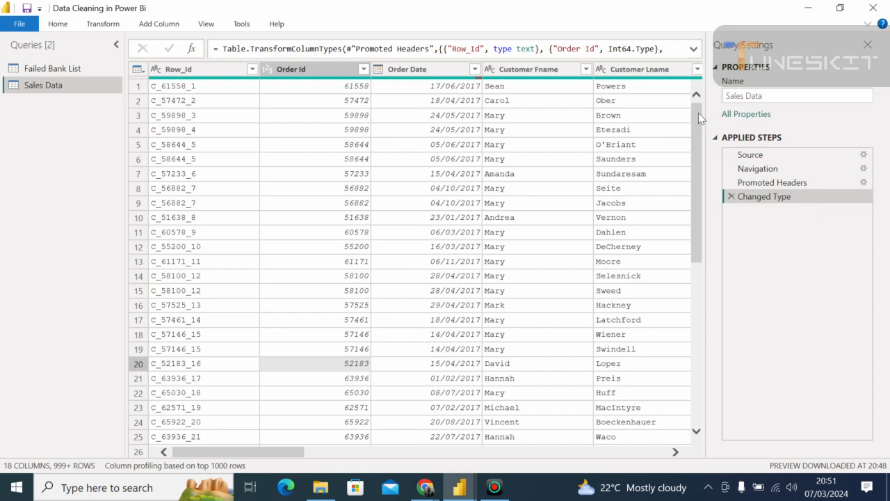
left_click_drag(698, 113, 701, 84)
left_click_drag(291, 456, 248, 435)
Step: Select the Row_Id column and turn on the column profile to show its statistics and value distribution
left_click(167, 72)
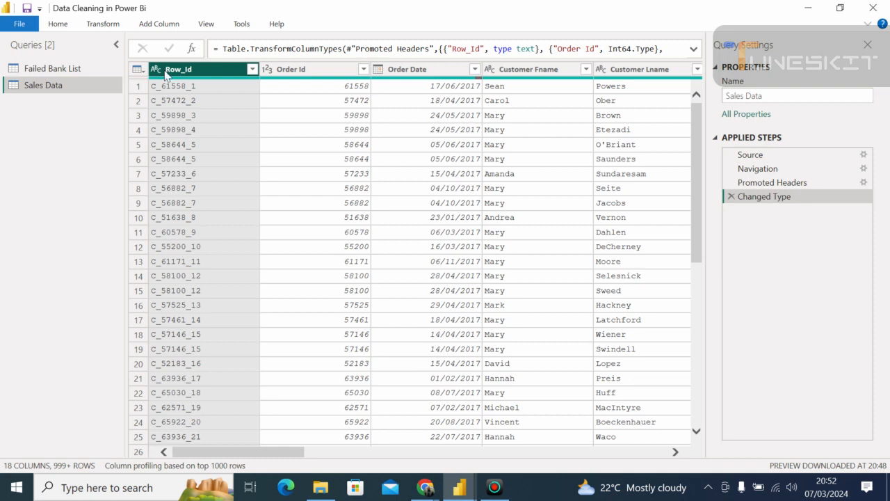
left_click(206, 25)
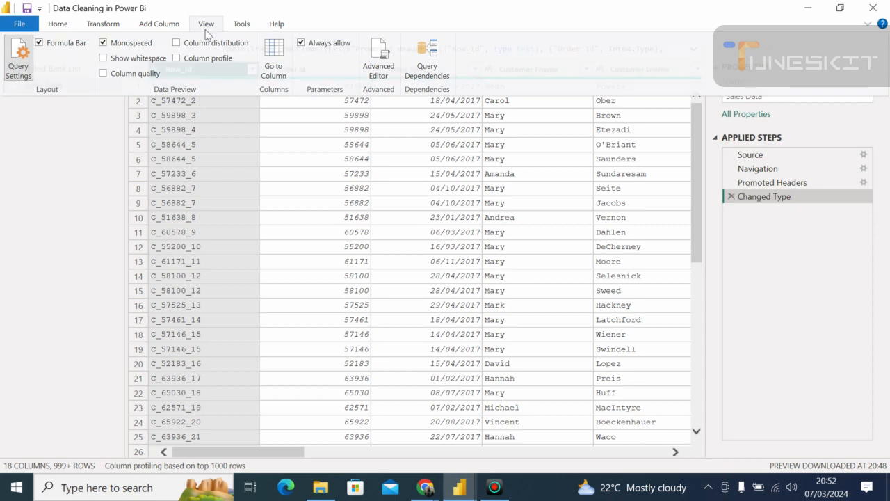
left_click(207, 25)
left_click(207, 24)
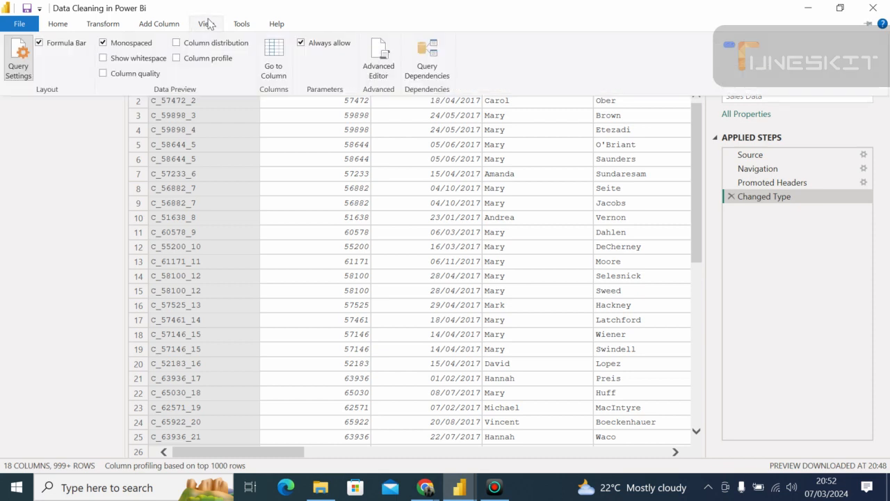
left_click(177, 59)
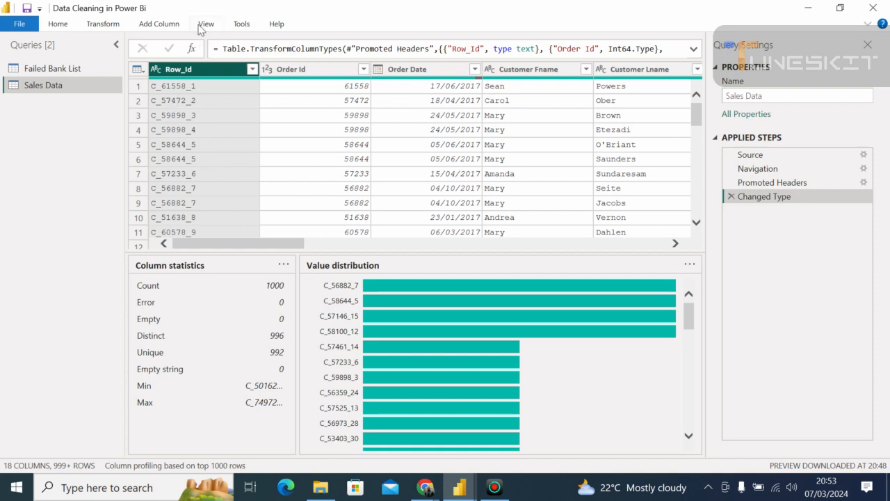
Step: Switch to Google Meet to check on the call, and return to the Row_Id column profile in the Power Query Editor
left_click(205, 24)
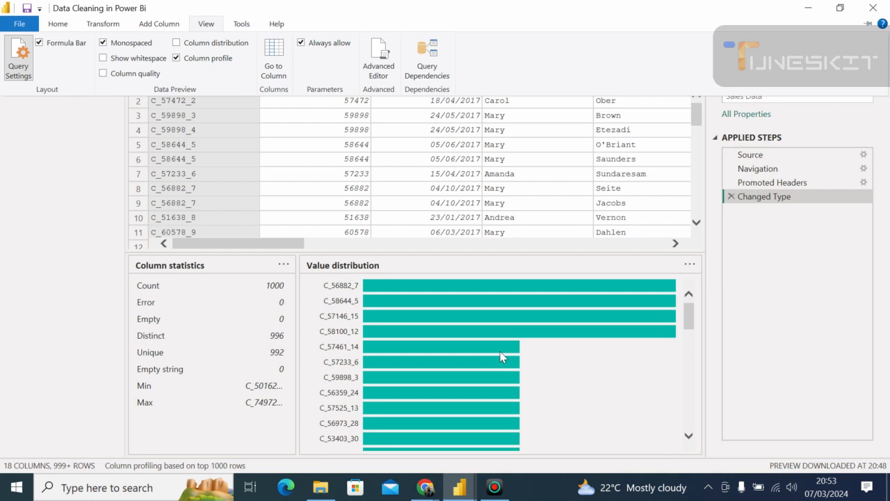
left_click(430, 488)
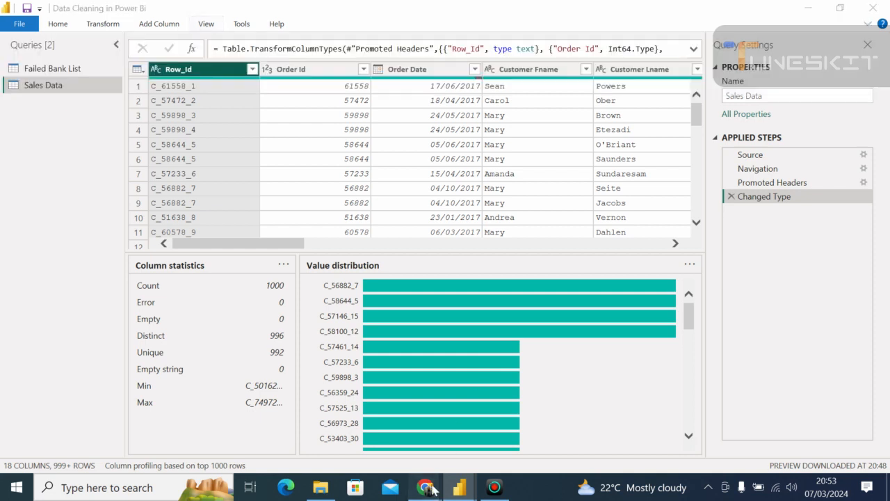
mouse_move(359, 418)
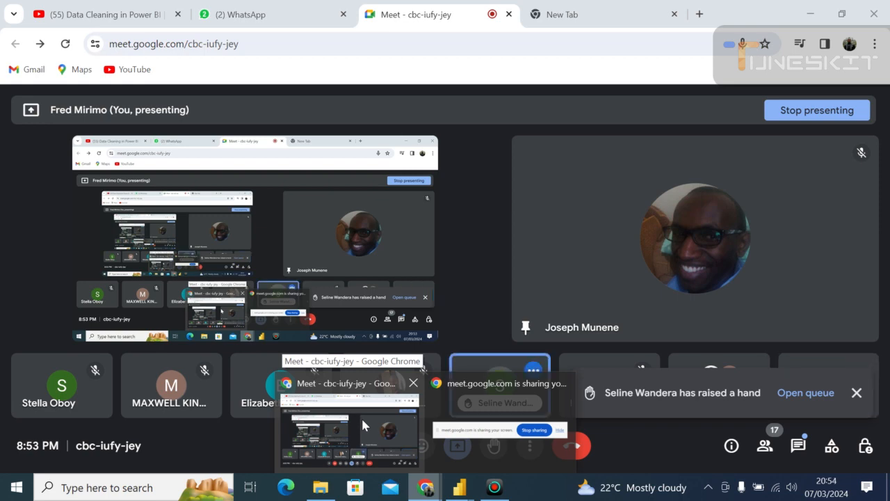
mouse_move(459, 487)
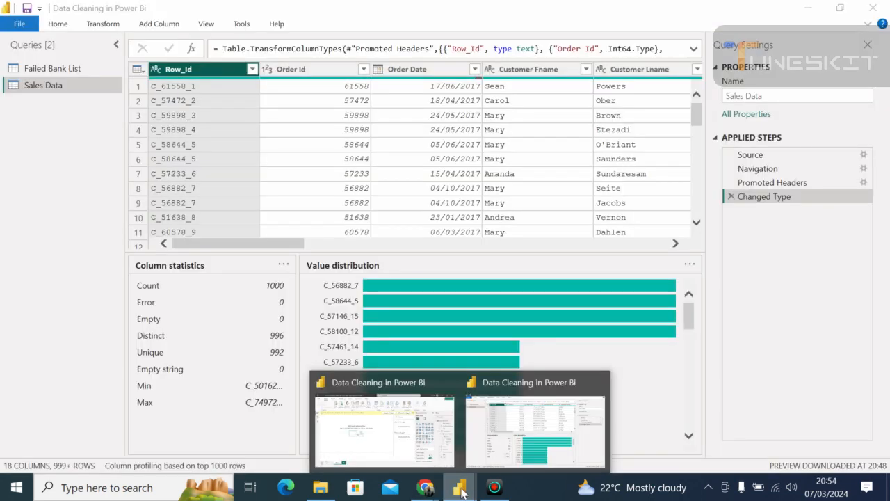
mouse_move(447, 388)
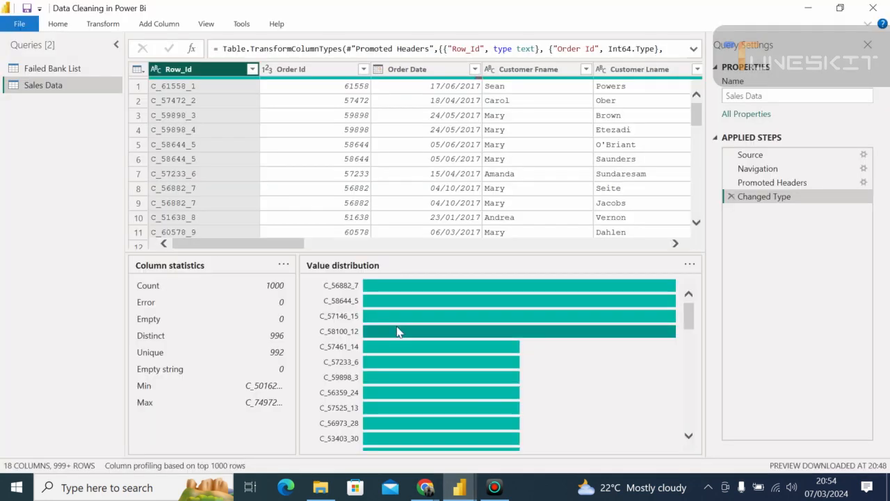
mouse_move(397, 332)
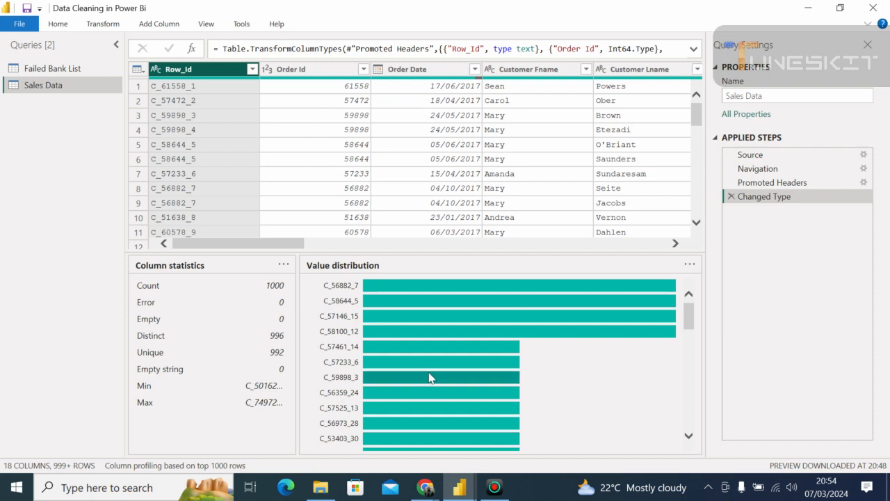
mouse_move(429, 373)
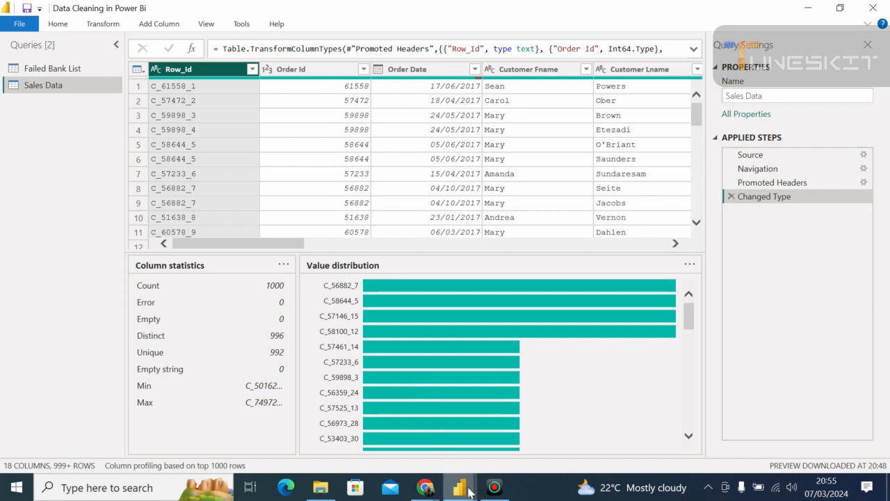
Step: Switch to Google Meet, admit the next participant asking to join, and return to the Power Query Editor
mouse_move(469, 491)
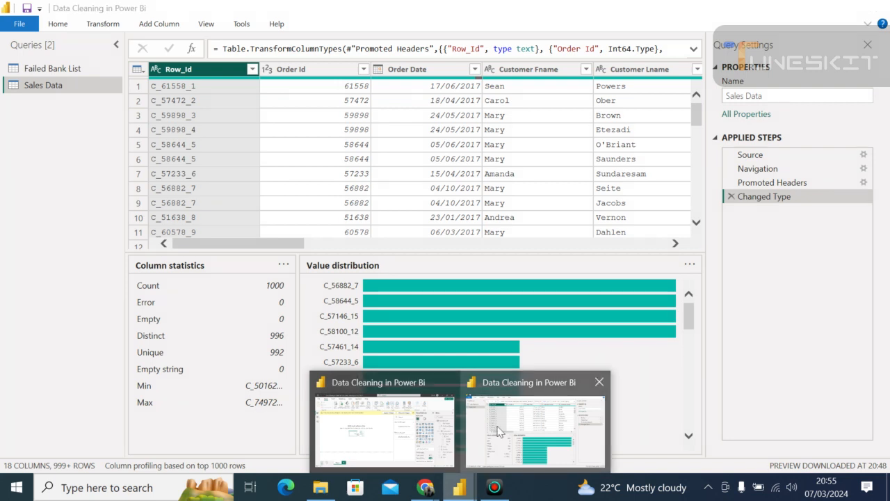
mouse_move(426, 490)
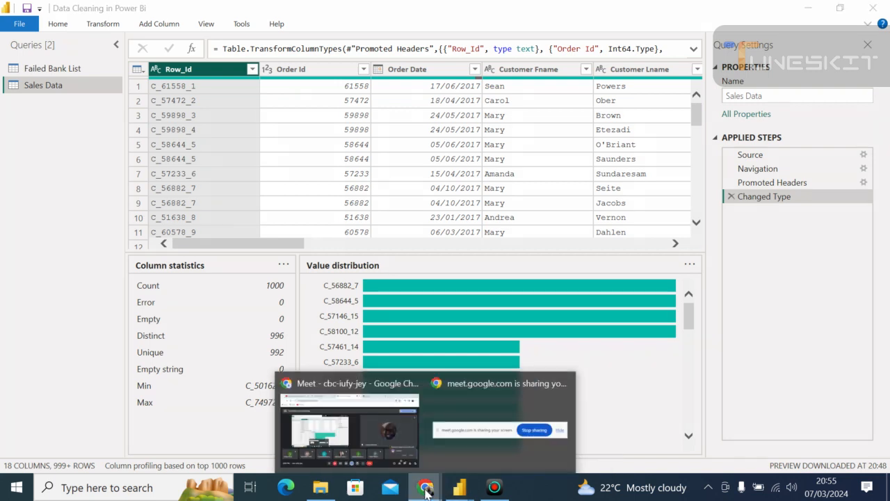
mouse_move(405, 453)
left_click(406, 453)
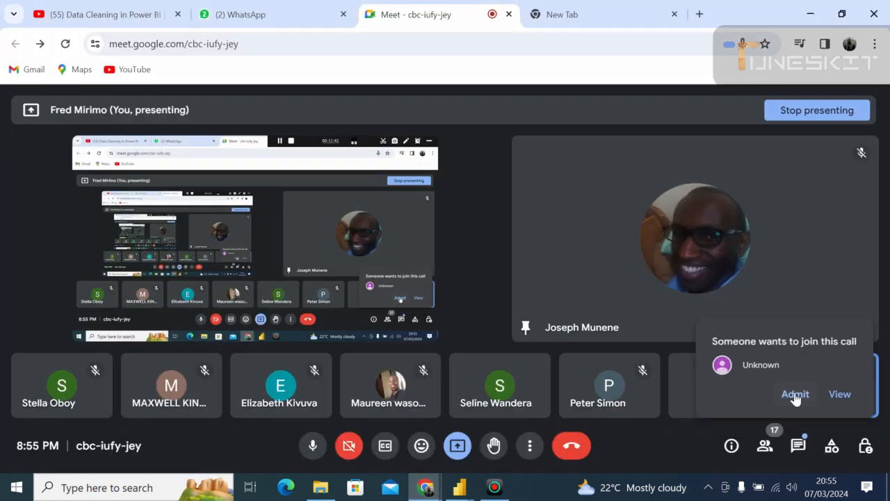
left_click(795, 394)
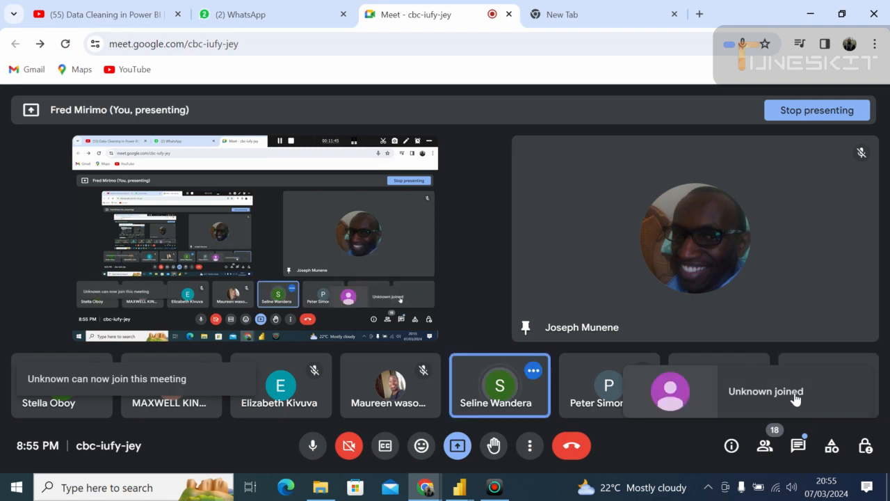
left_click(467, 493)
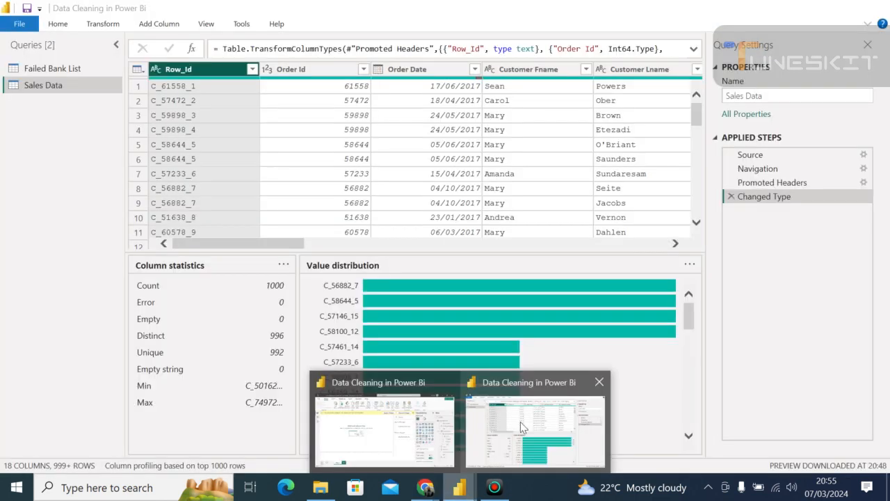
left_click(520, 422)
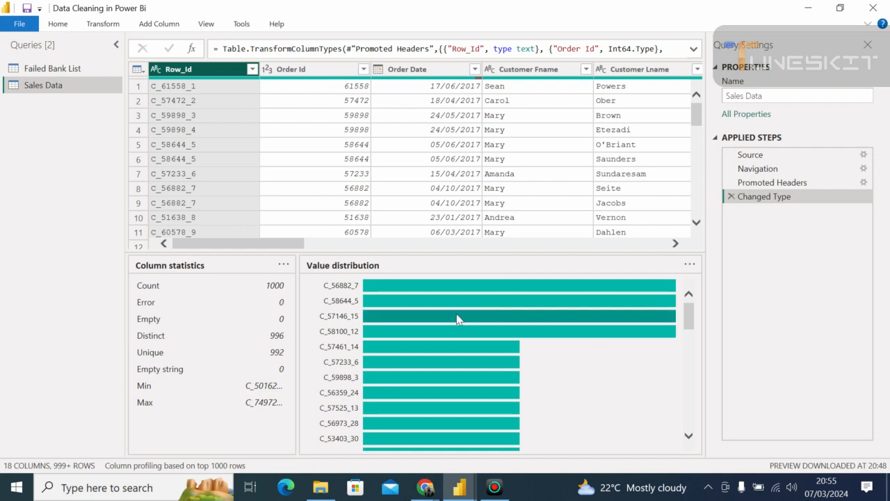
left_click(19, 25)
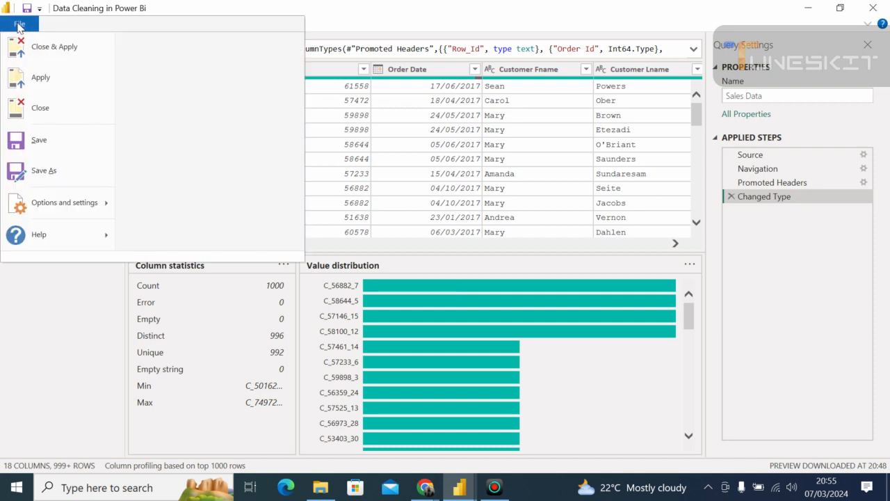
left_click(394, 153)
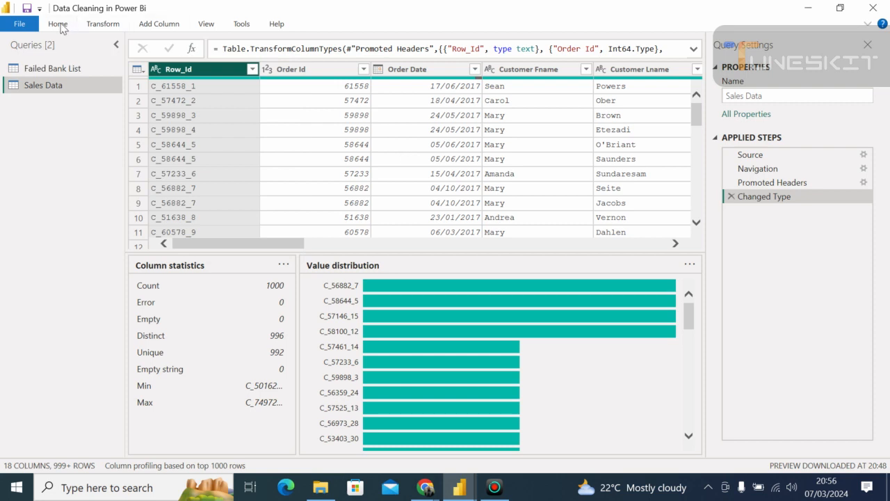
left_click(7, 7)
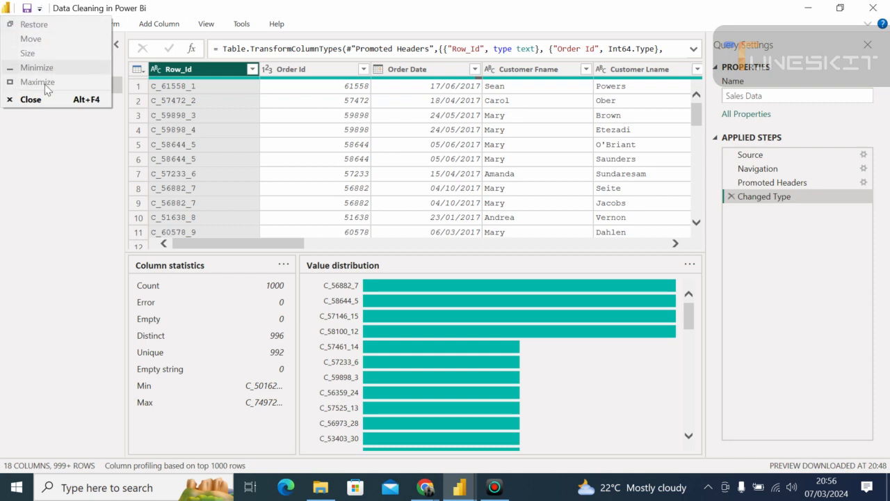
Step: Look through the rows and columns of the Sales Data preview for repeated Row_Id values
left_click(34, 144)
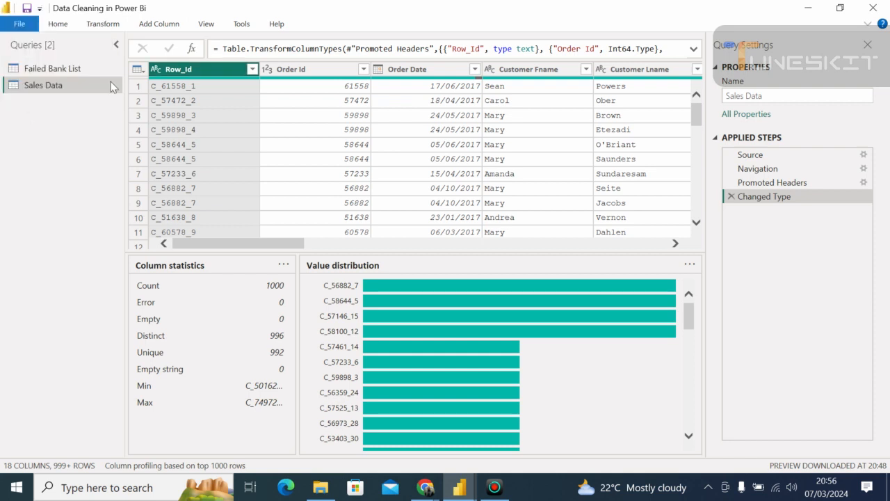
left_click(224, 121)
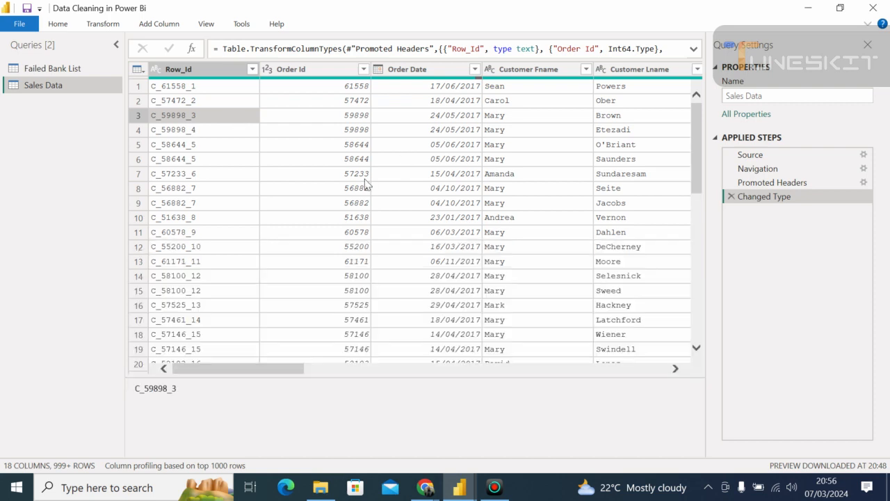
left_click(674, 369)
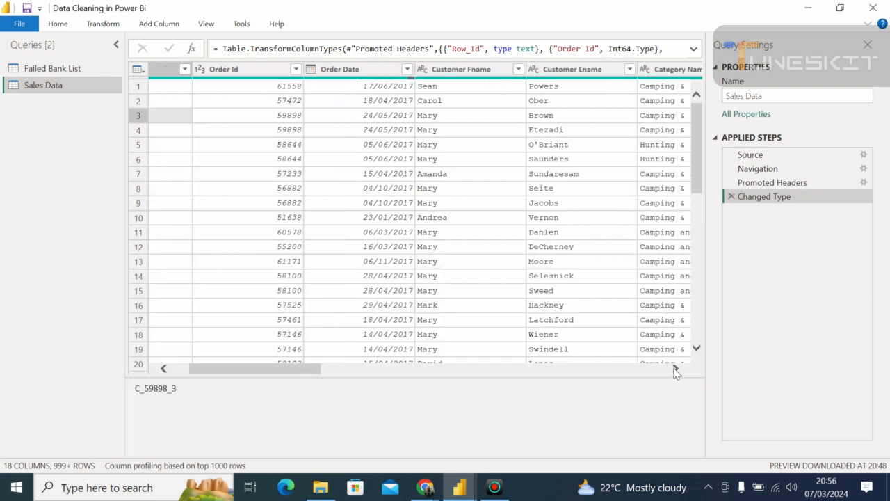
left_click_drag(262, 370, 178, 374)
left_click_drag(698, 162, 695, 123)
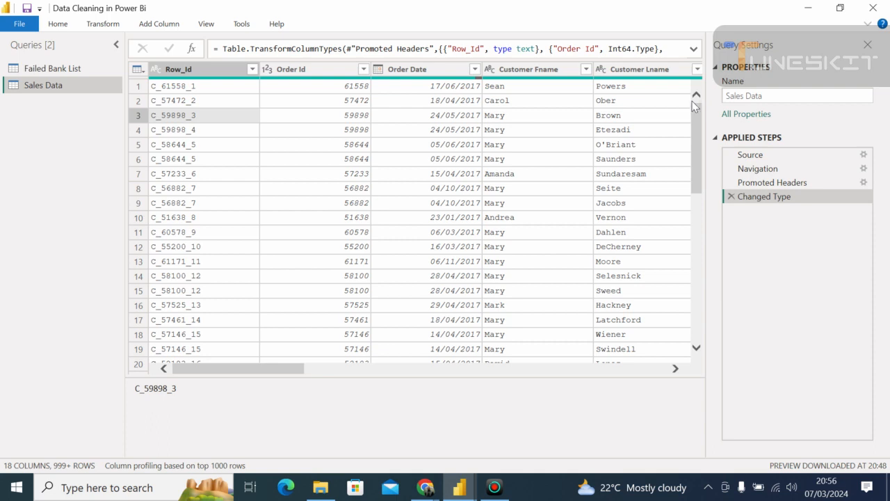
left_click(697, 242)
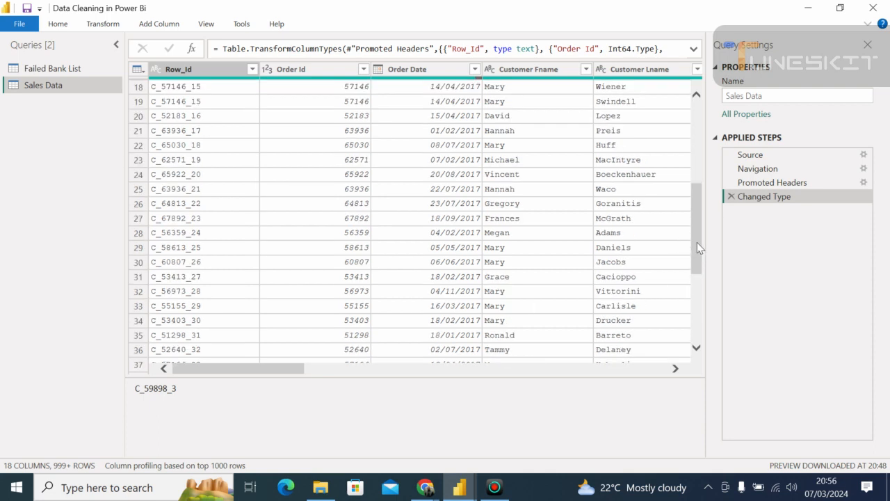
left_click(694, 324)
left_click_drag(694, 324, 701, 113)
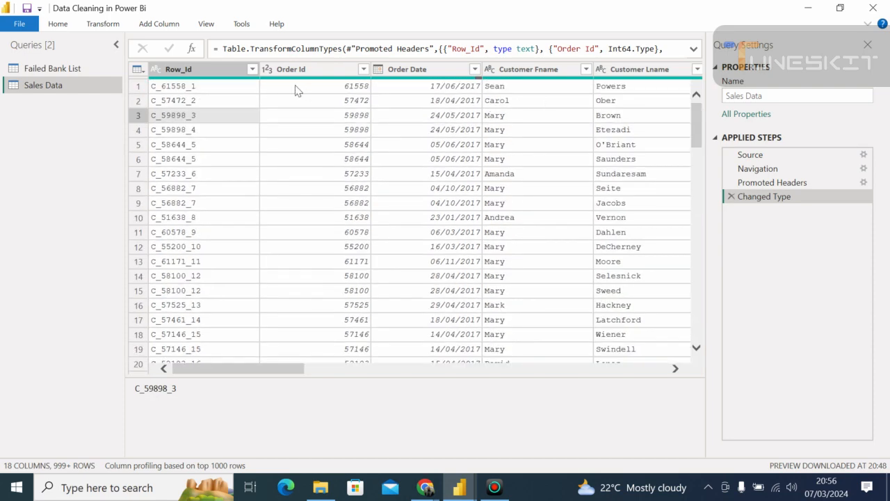
Step: Turn off the column profile and look through the rows further down the Sales Data preview
left_click(207, 23)
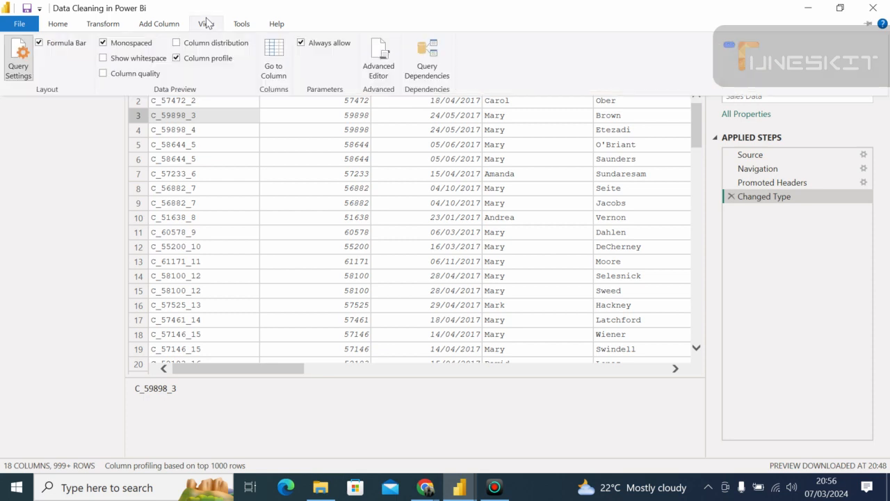
left_click(178, 59)
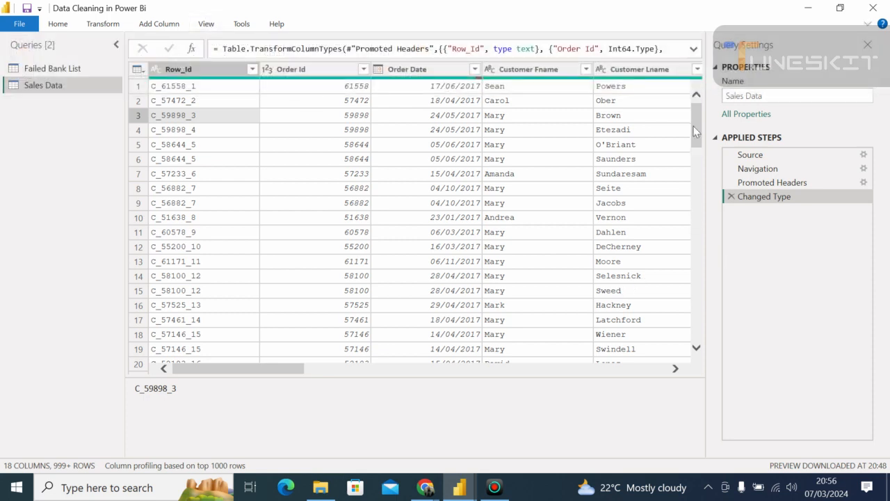
left_click_drag(695, 132, 699, 455)
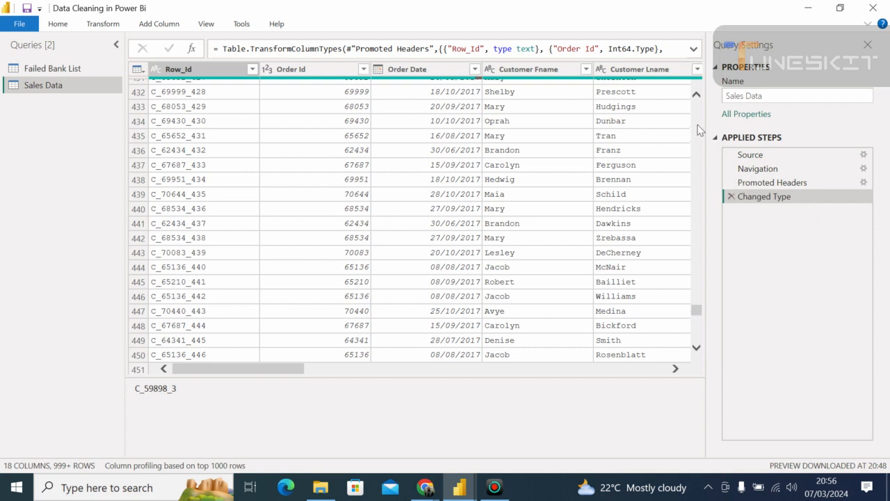
scroll(698, 130, "up", 20)
scroll(698, 131, "up", 20)
left_click_drag(698, 245, 700, 93)
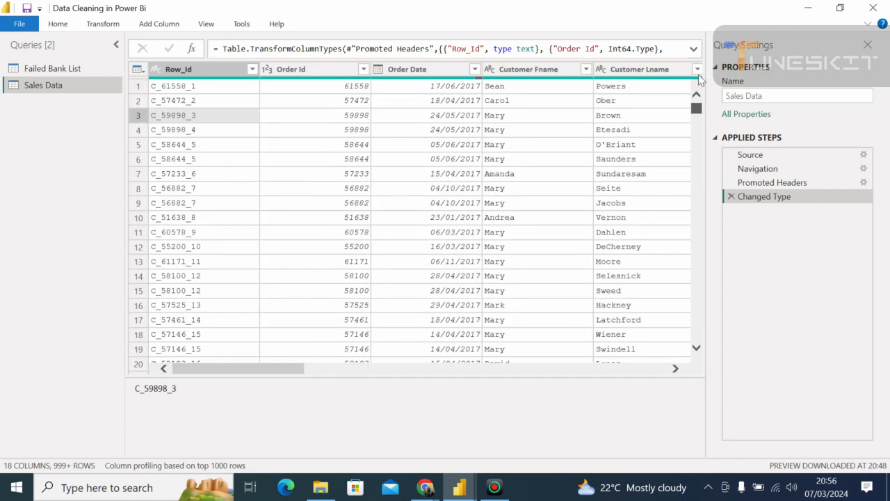
Step: Remove the duplicate rows from Sales Data based on the Row_Id column
left_click(186, 70)
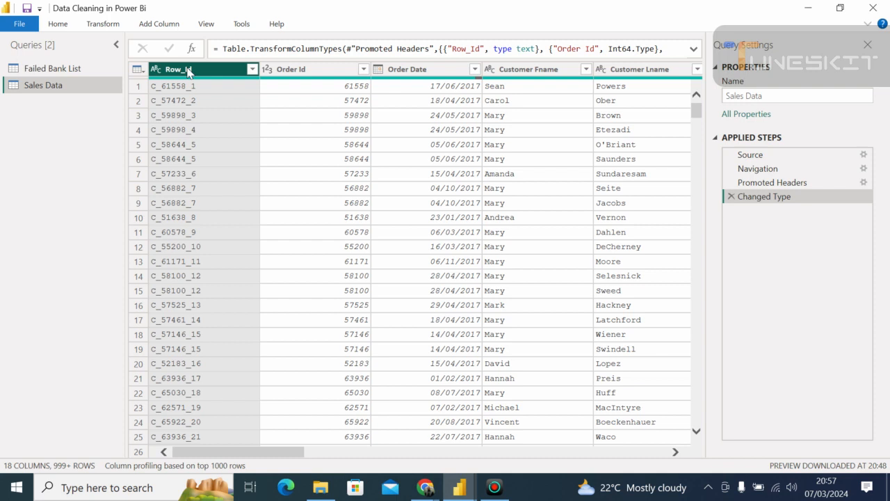
right_click(188, 71)
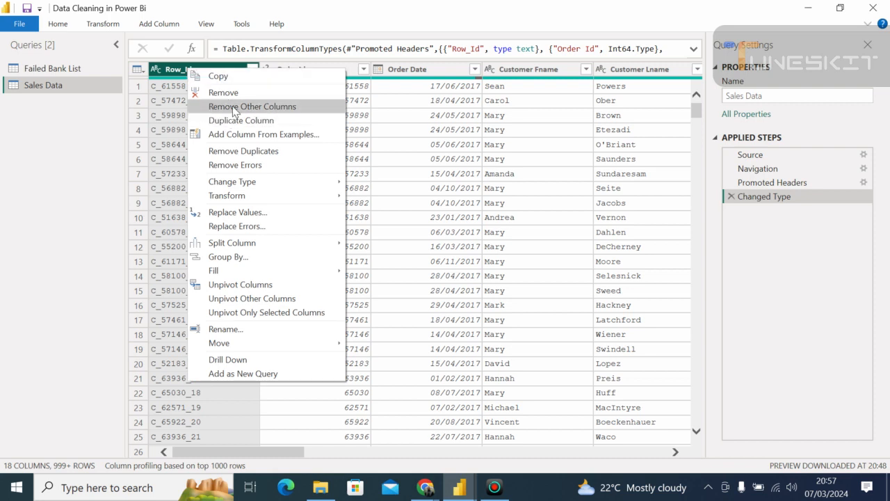
left_click(233, 154)
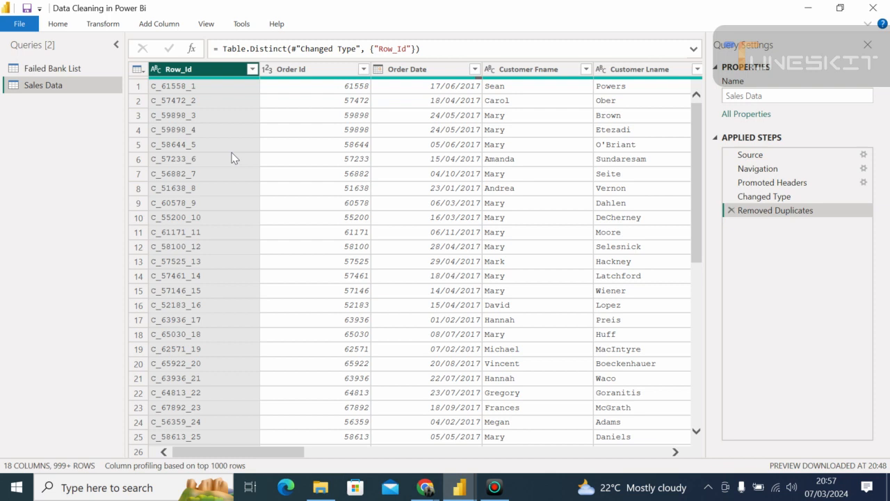
right_click(194, 75)
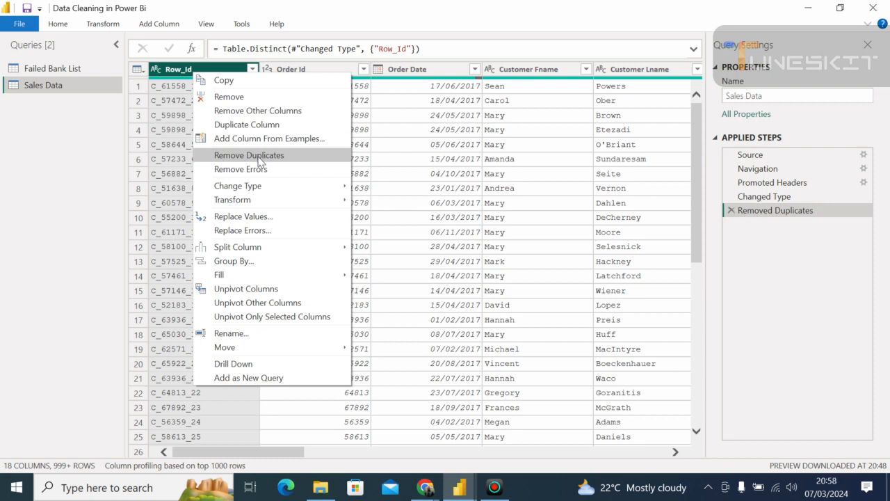
left_click(401, 166)
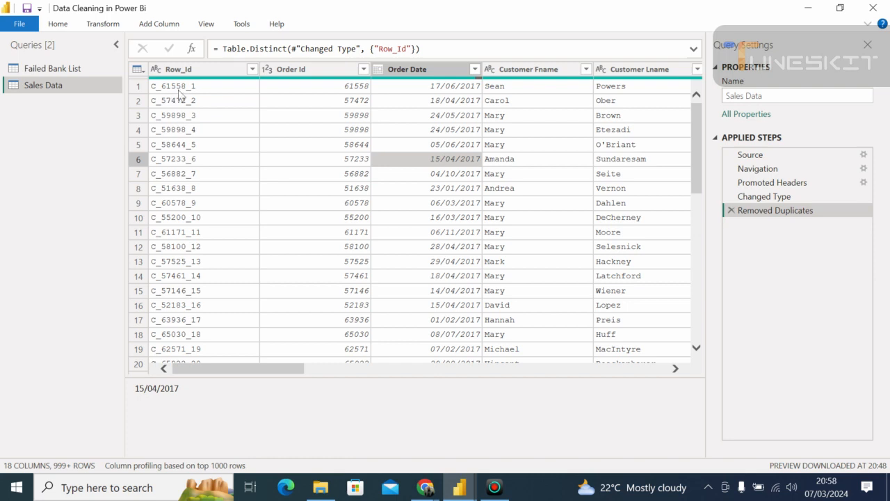
Step: Check the Row_Id column's statistics and value distribution in the column profile, and turn the profile off again
left_click(186, 69)
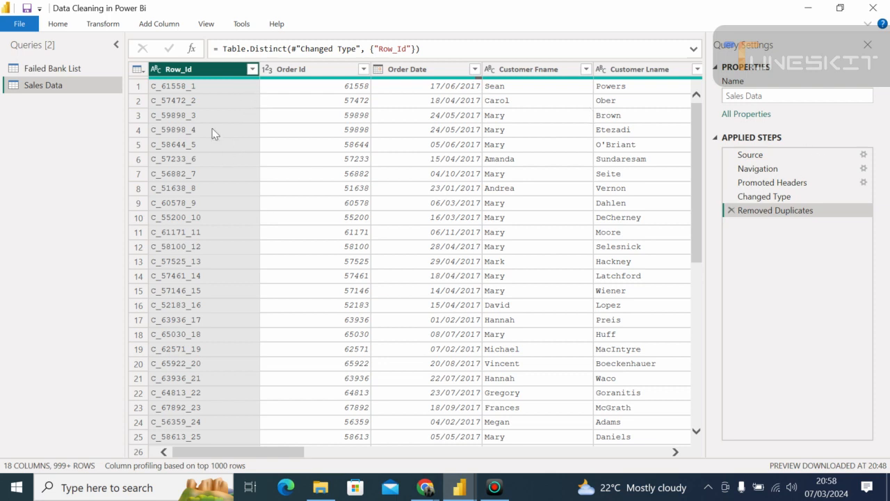
left_click(206, 25)
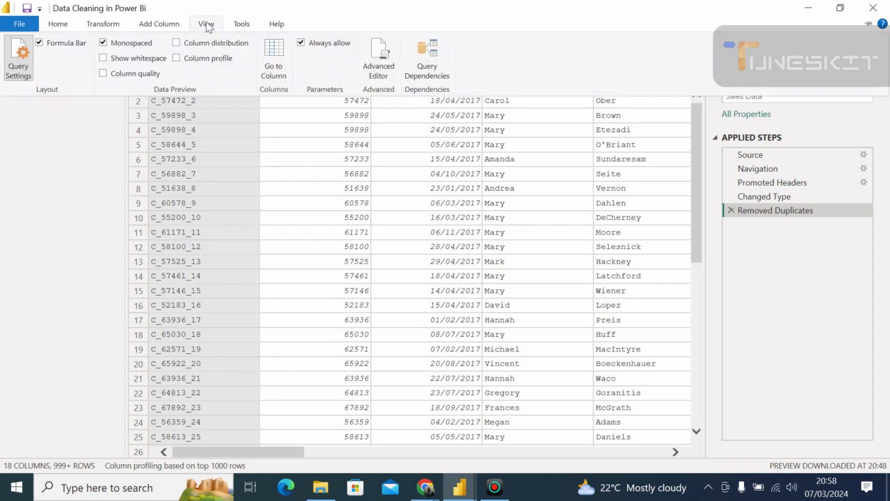
left_click(177, 59)
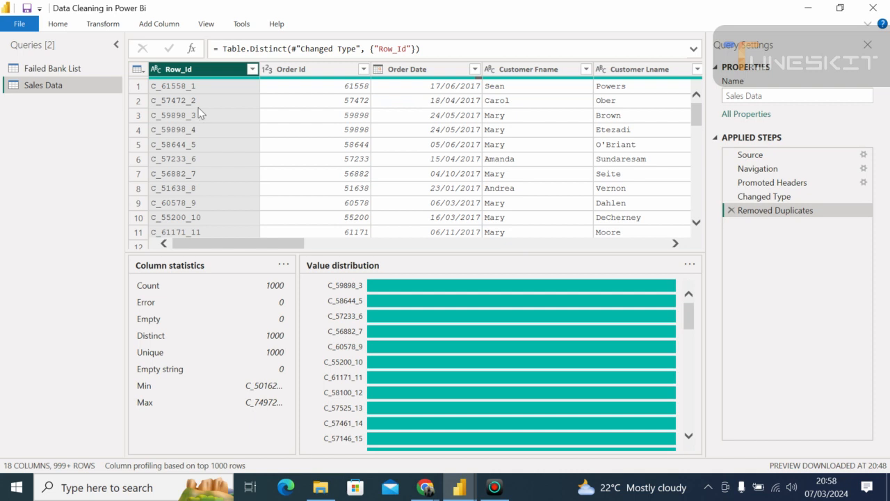
left_click(204, 25)
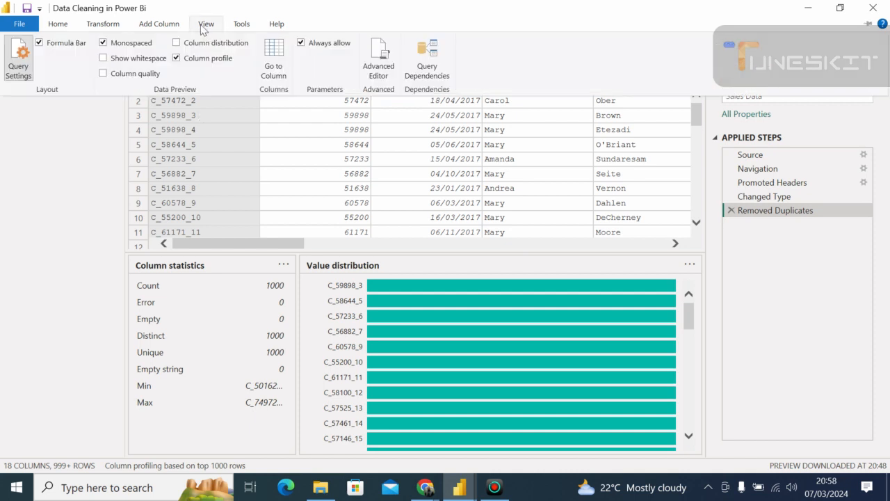
left_click(176, 59)
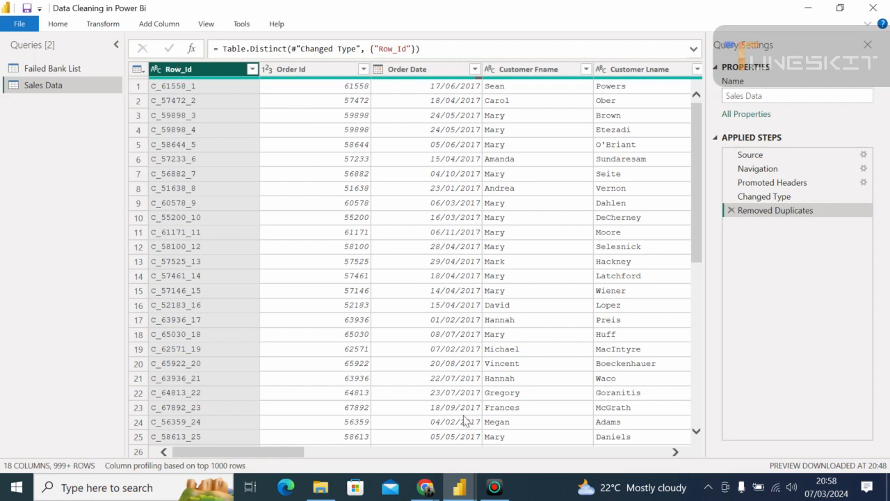
Step: Switch to Google Meet to check on the participants, and return to Sales Data in the Power Query Editor
left_click(425, 487)
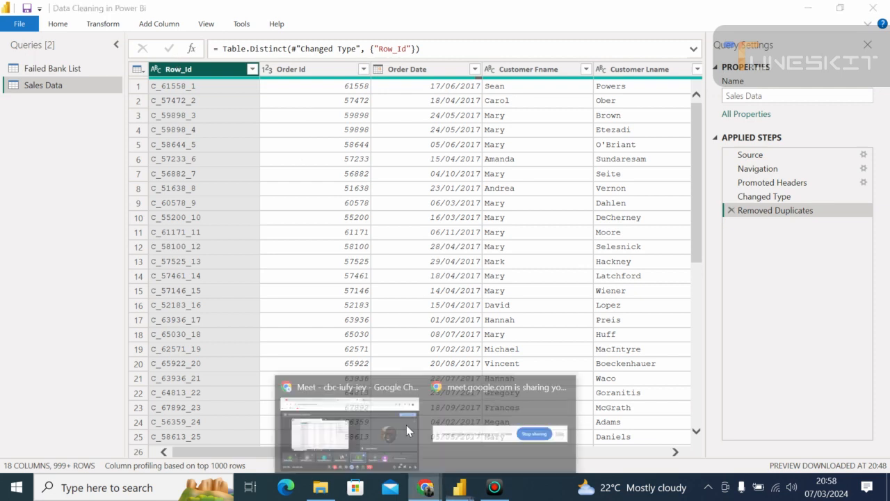
left_click(393, 419)
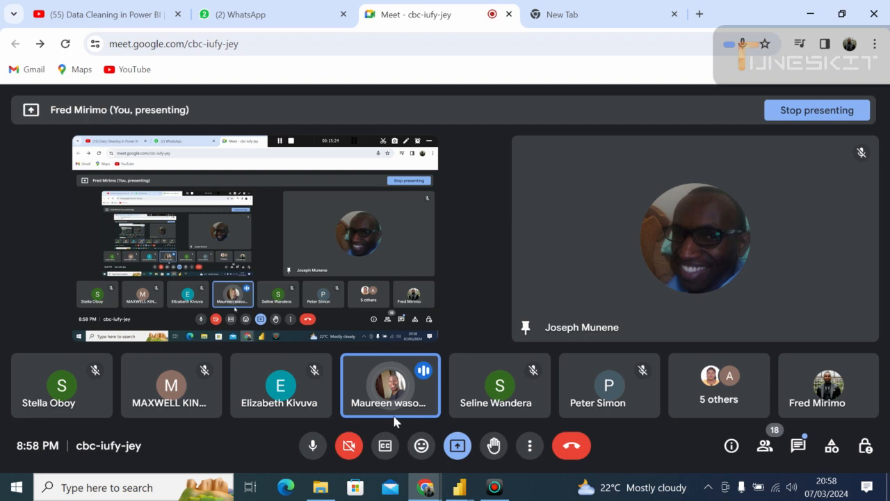
left_click(451, 491)
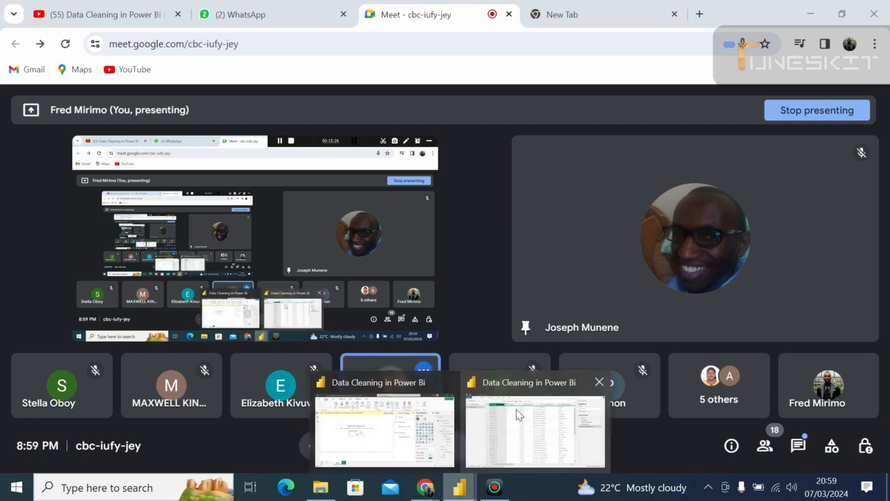
left_click(518, 415)
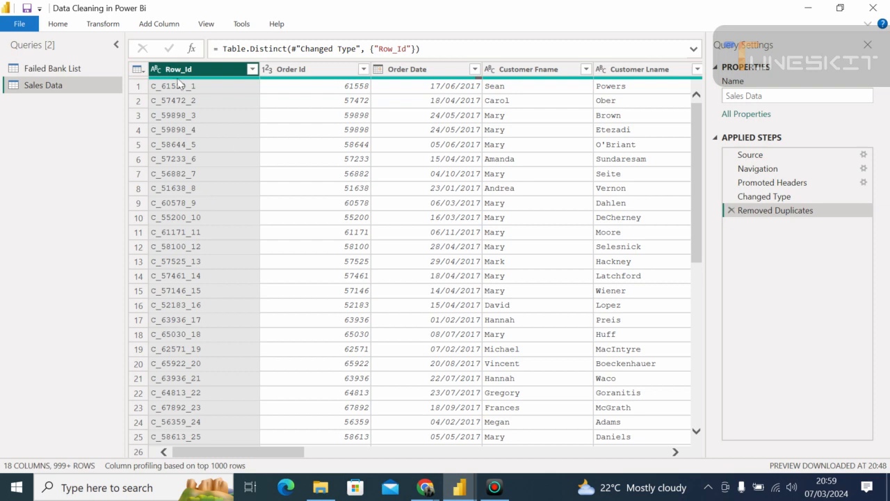
Step: Show where Remove Duplicates is offered for the Row_Id column without applying it again
left_click(316, 70)
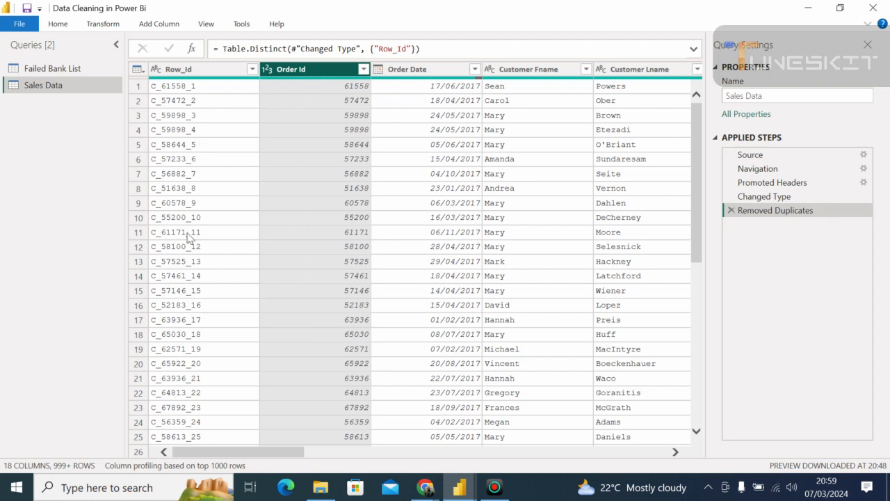
left_click(175, 70)
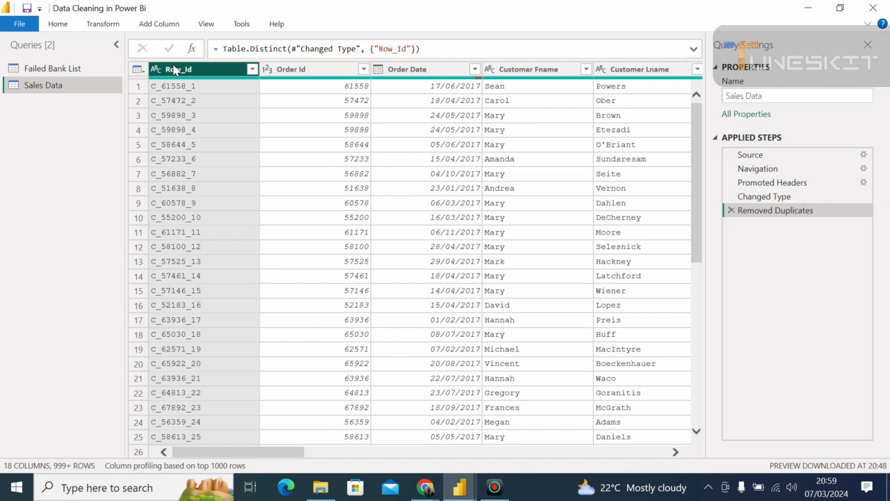
right_click(175, 70)
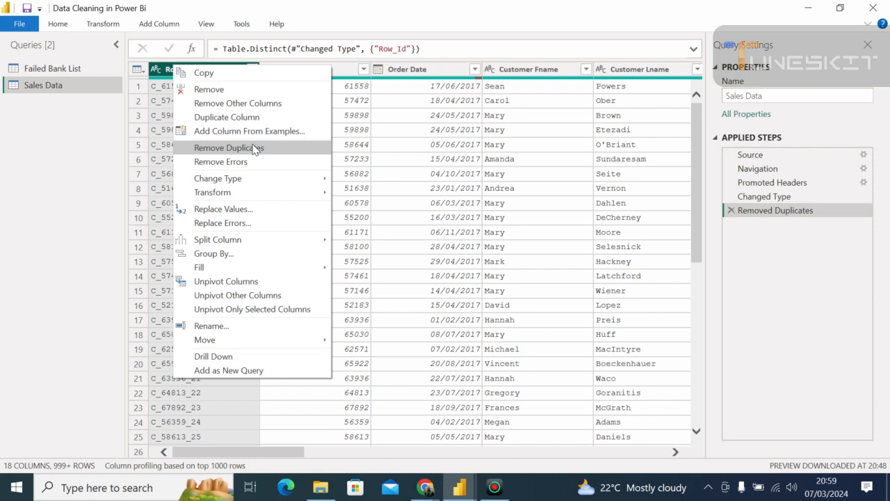
left_click(428, 217)
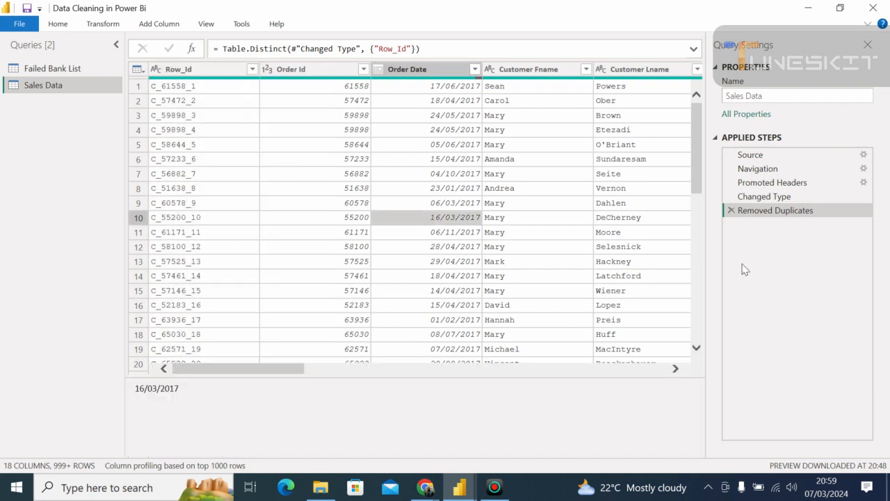
left_click_drag(693, 177, 694, 105)
left_click(203, 89)
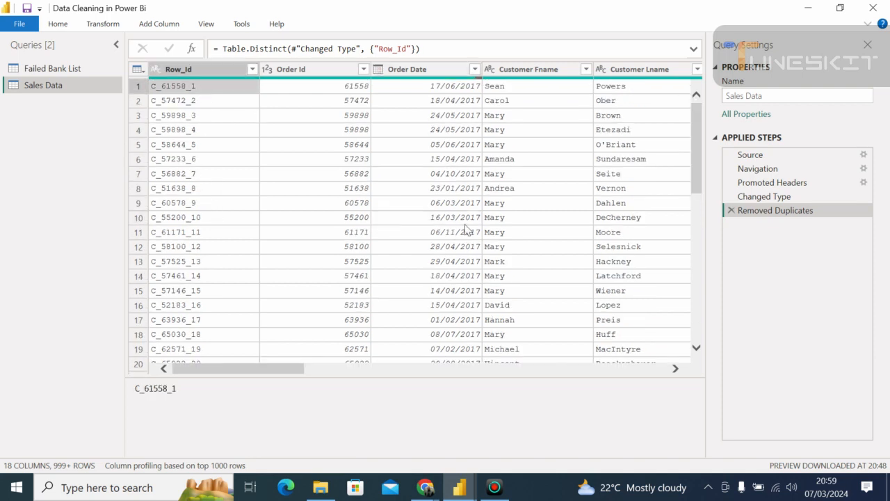
left_click(533, 222)
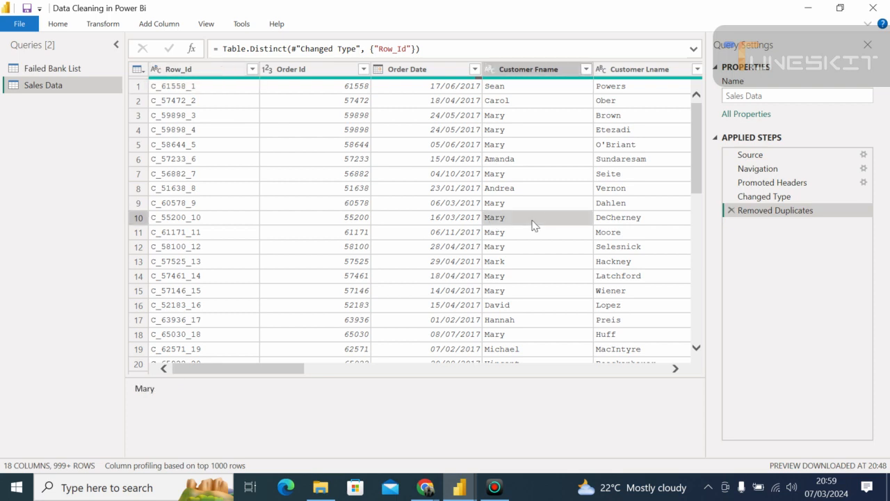
left_click_drag(224, 367, 181, 348)
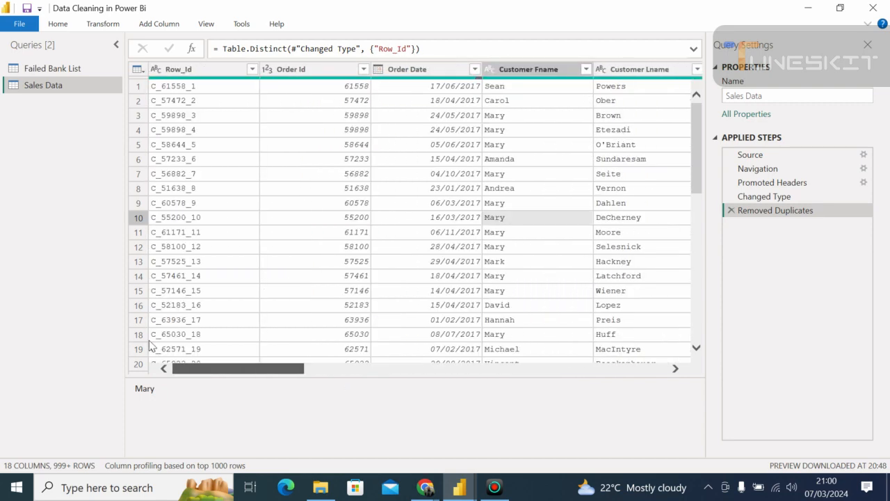
Step: Turn on the column profile and the column quality indicators for the Sales Data preview
left_click(258, 177)
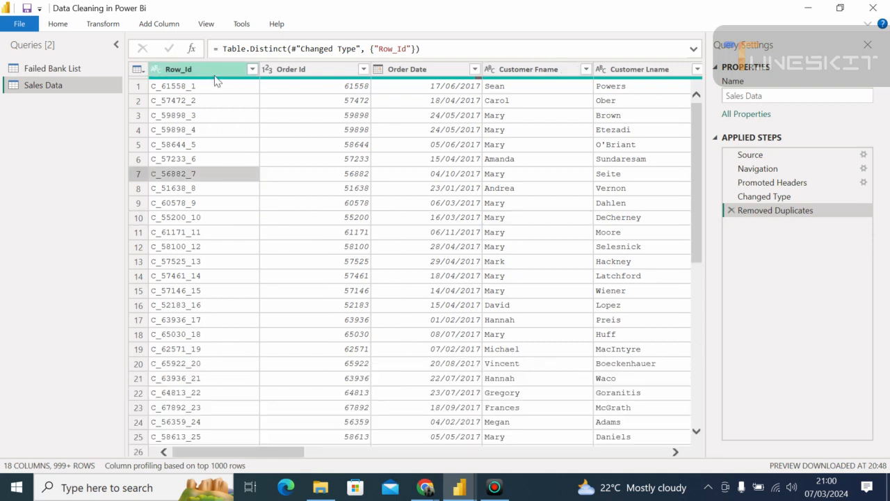
left_click(206, 25)
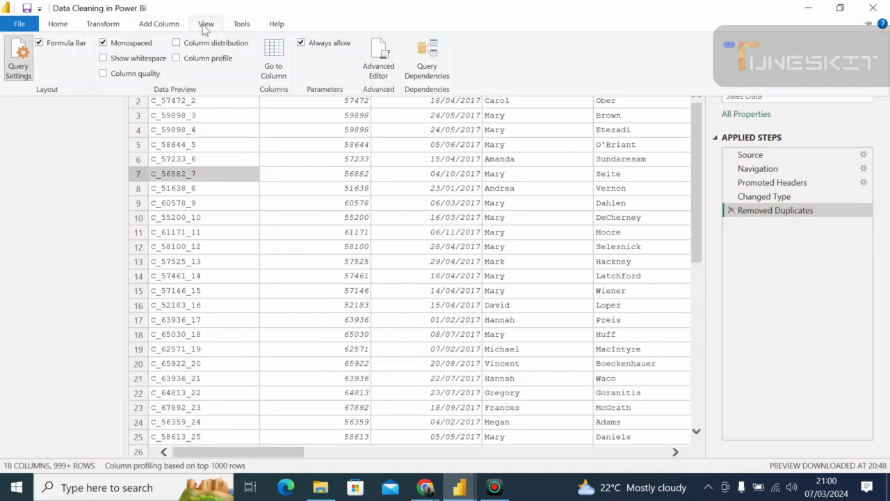
left_click(177, 59)
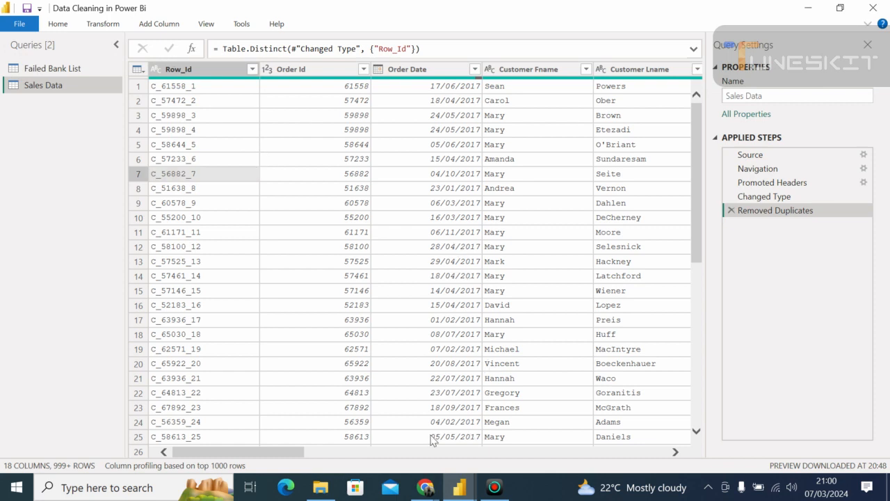
left_click_drag(255, 453, 167, 395)
left_click(209, 25)
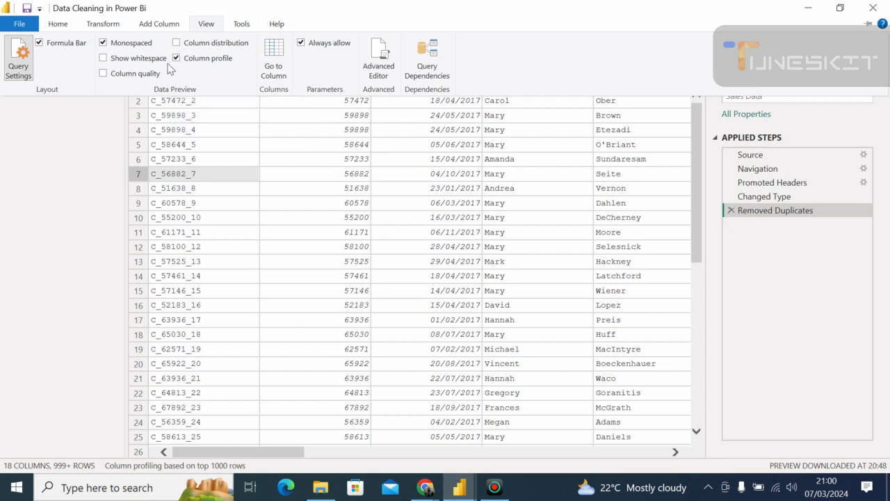
left_click(102, 74)
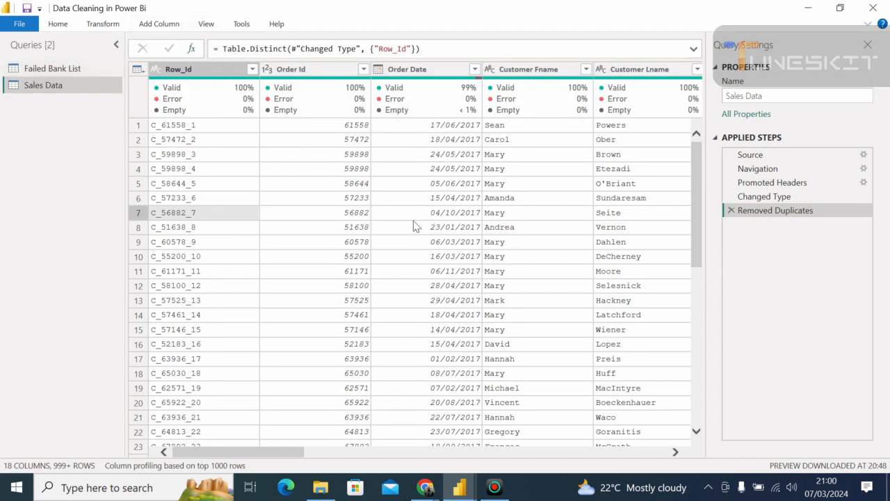
Step: Examine the valid, error and empty percentages across the Sales Data columns, especially Order Date and Sales
left_click(436, 291)
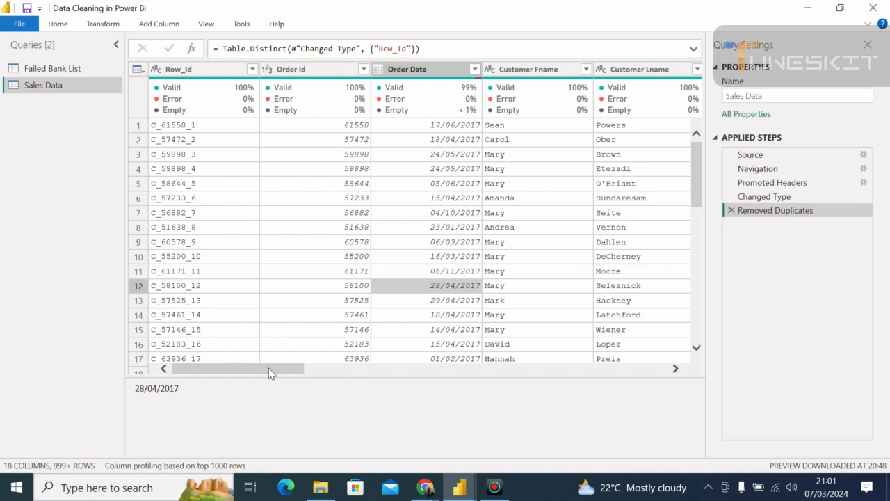
left_click(208, 25)
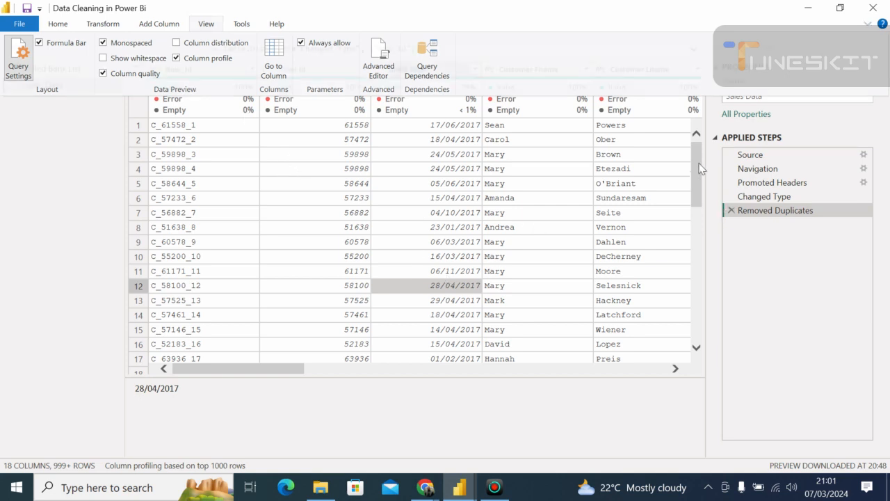
left_click(698, 142)
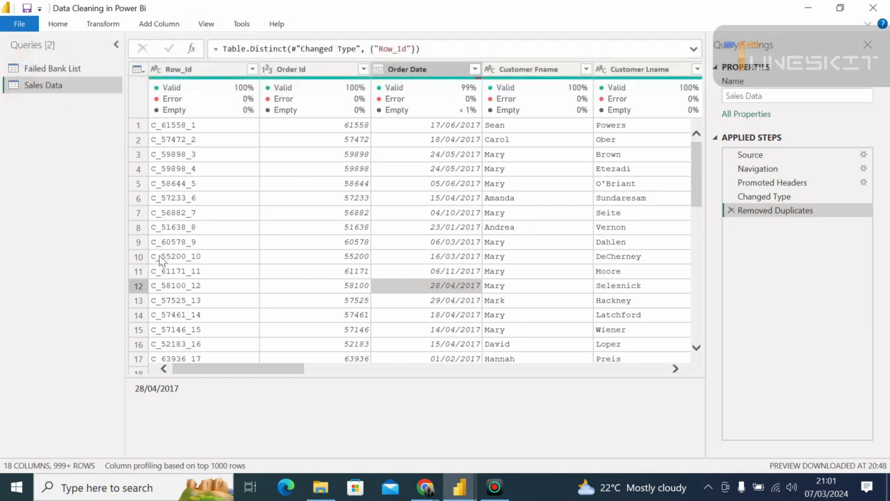
left_click_drag(198, 369, 137, 372)
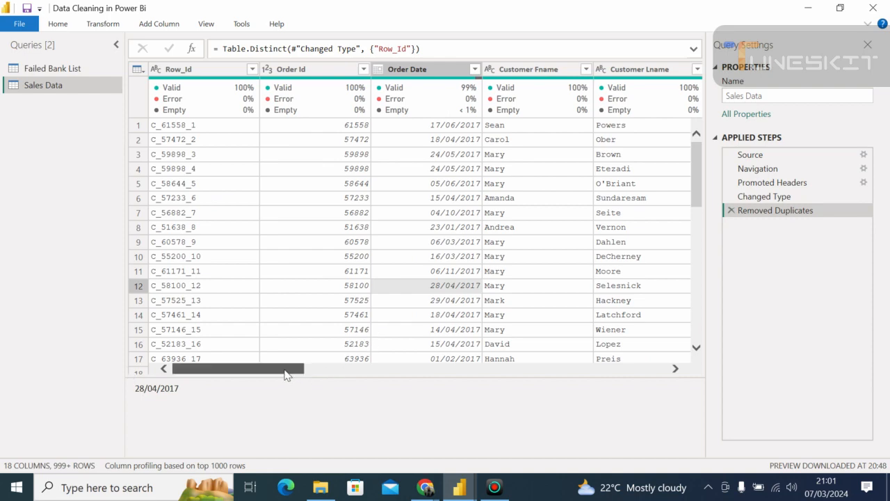
left_click_drag(285, 374, 661, 412)
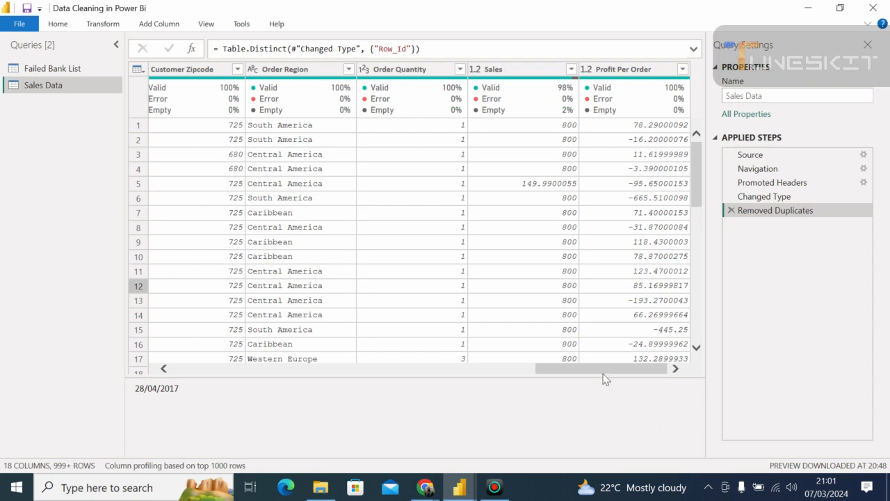
left_click_drag(604, 372, 587, 350)
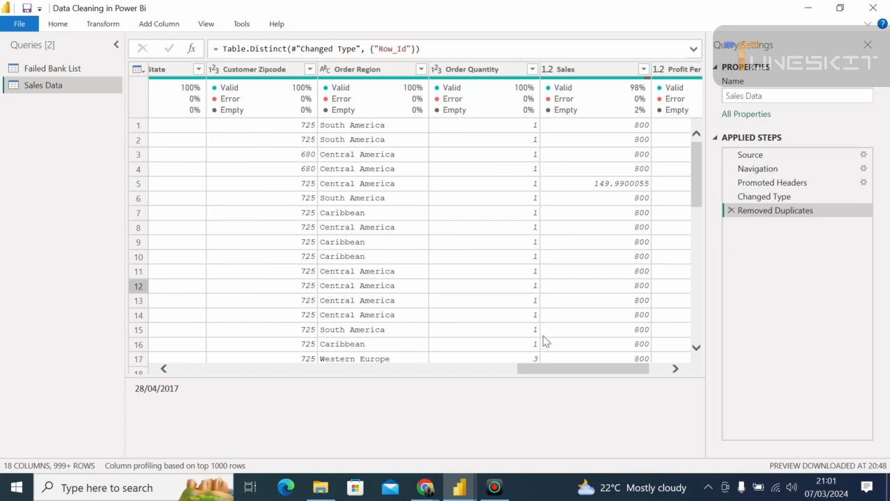
left_click_drag(528, 369, 424, 366)
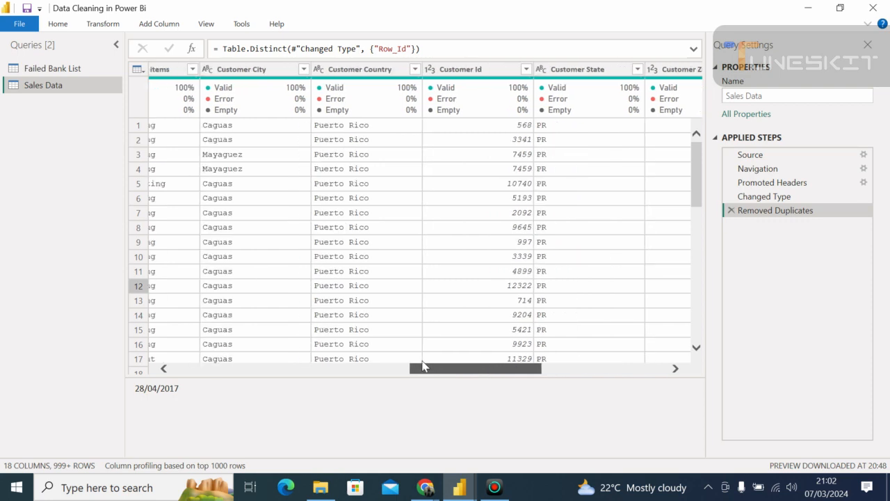
left_click_drag(424, 366, 602, 384)
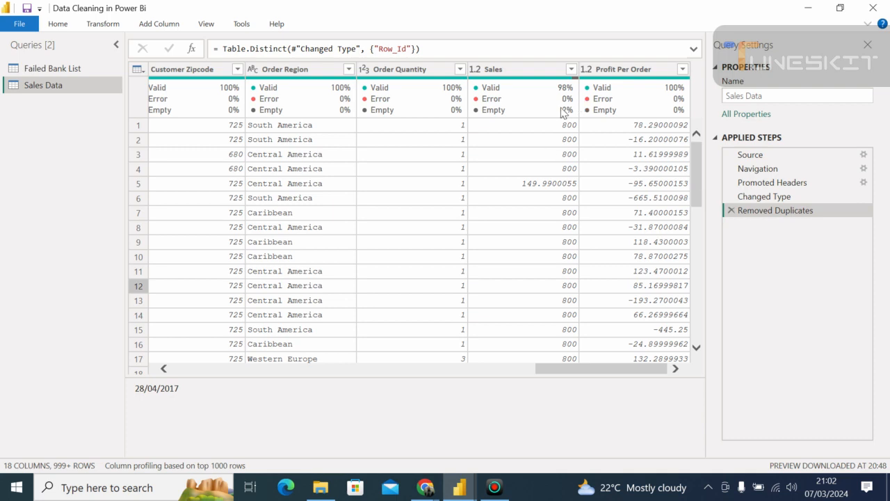
mouse_move(543, 112)
left_click(561, 242)
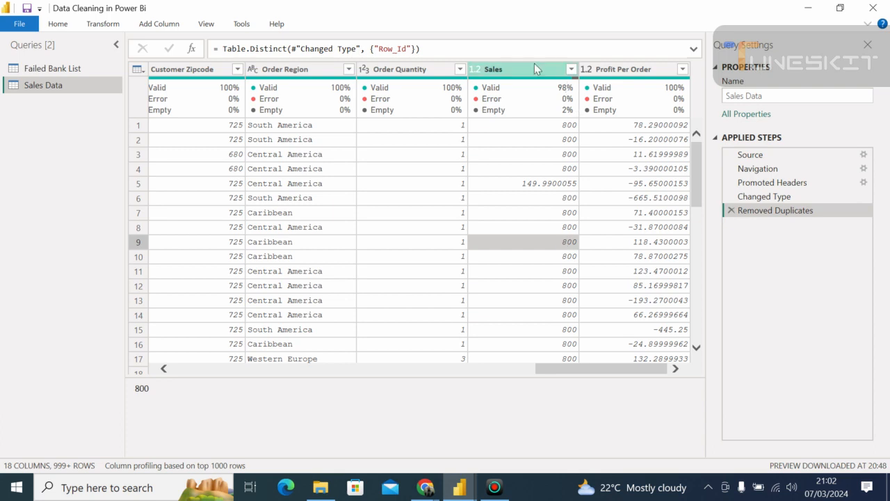
mouse_move(563, 105)
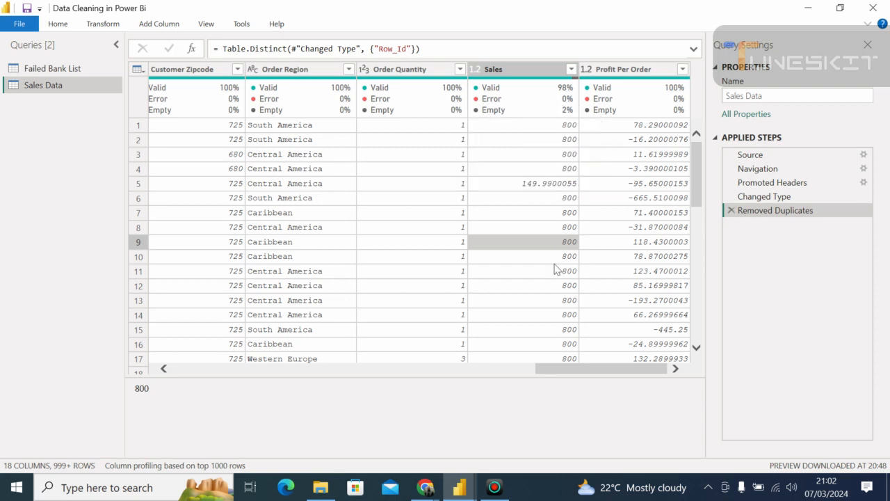
left_click_drag(554, 369, 156, 371)
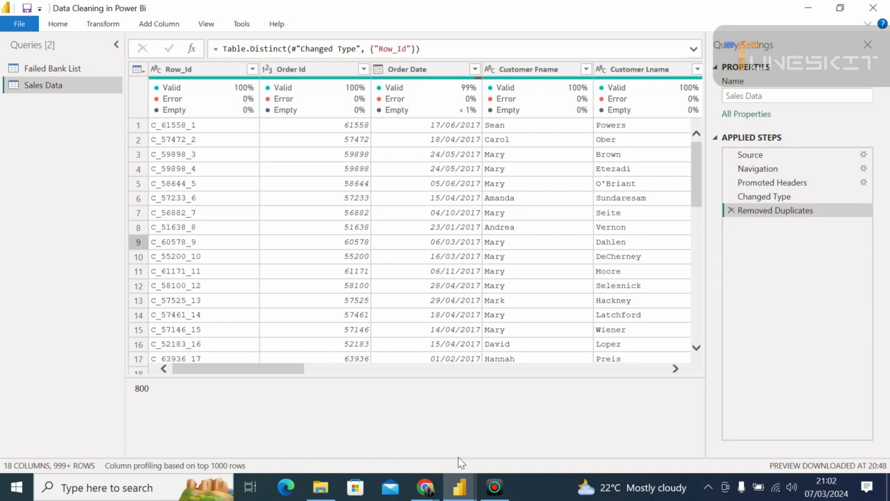
Step: Switch to Google Meet, admit the waiting participant to the call, and return to Sales Data in the Power Query Editor
left_click(425, 486)
left_click(391, 416)
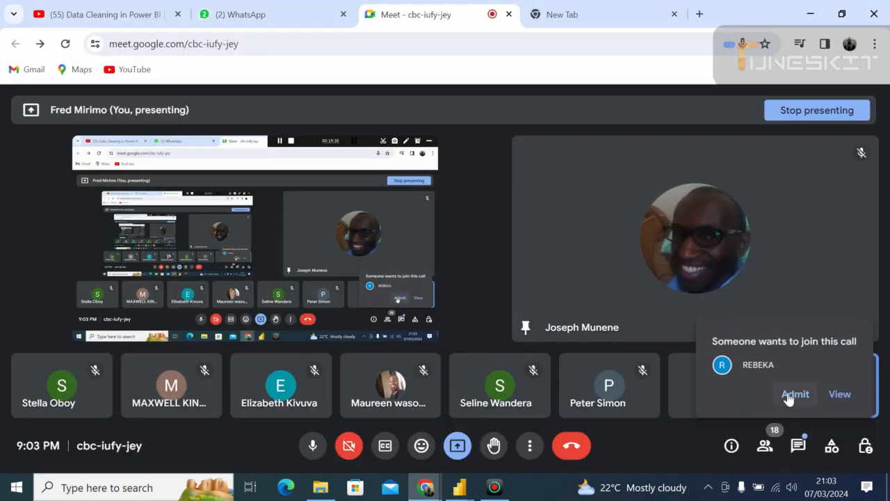
left_click(790, 394)
left_click(461, 489)
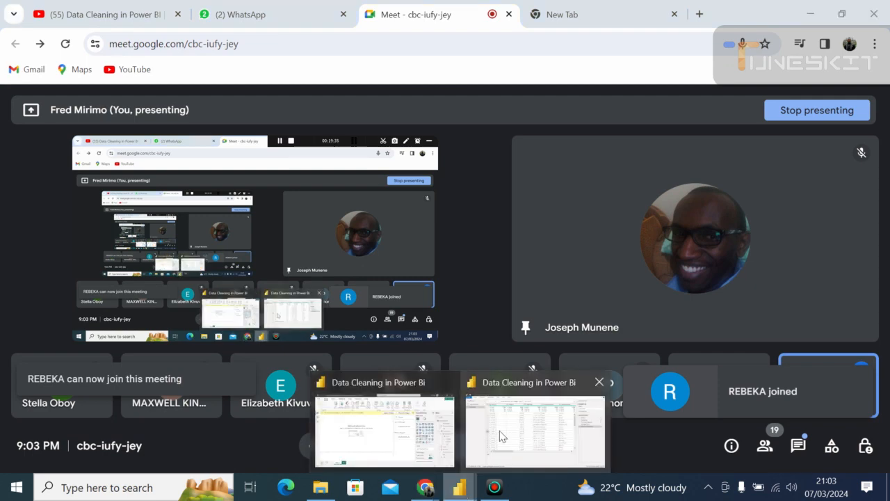
left_click(498, 431)
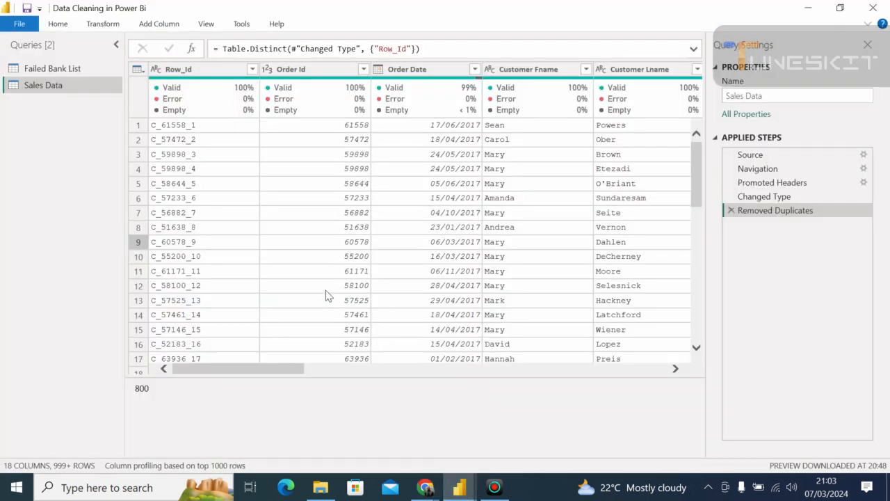
Step: Remove the Additional Order items column, which repeats the Category Name values, from Sales Data
left_click(228, 361)
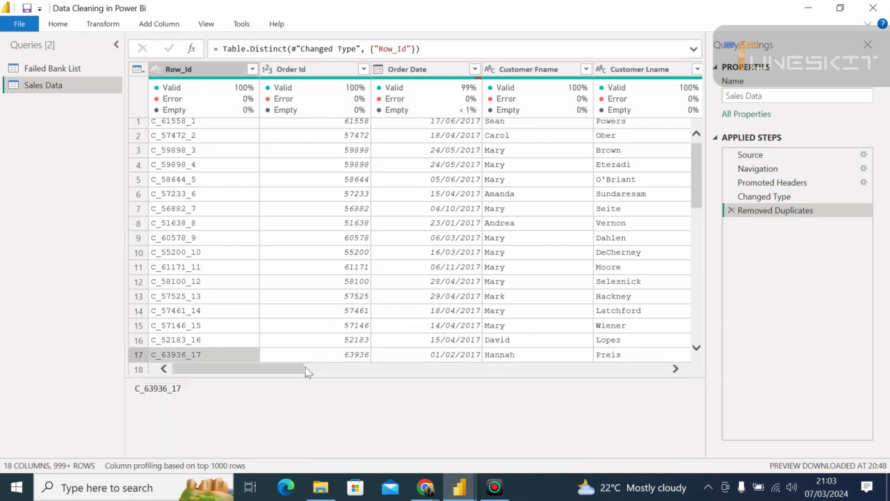
left_click_drag(261, 372, 389, 395)
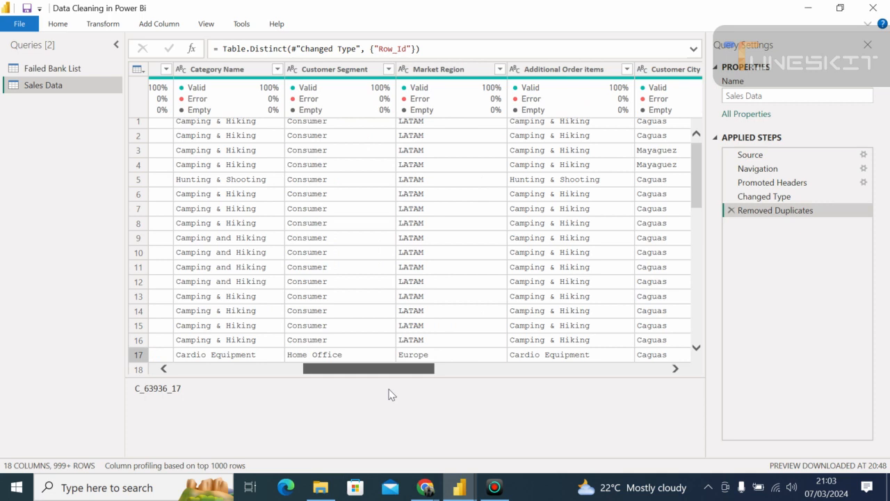
left_click_drag(389, 389, 389, 389)
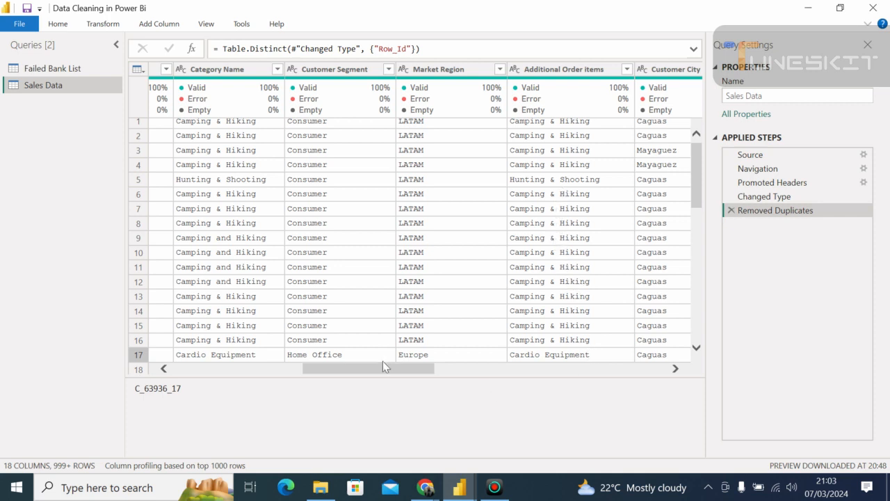
left_click_drag(378, 369, 332, 392)
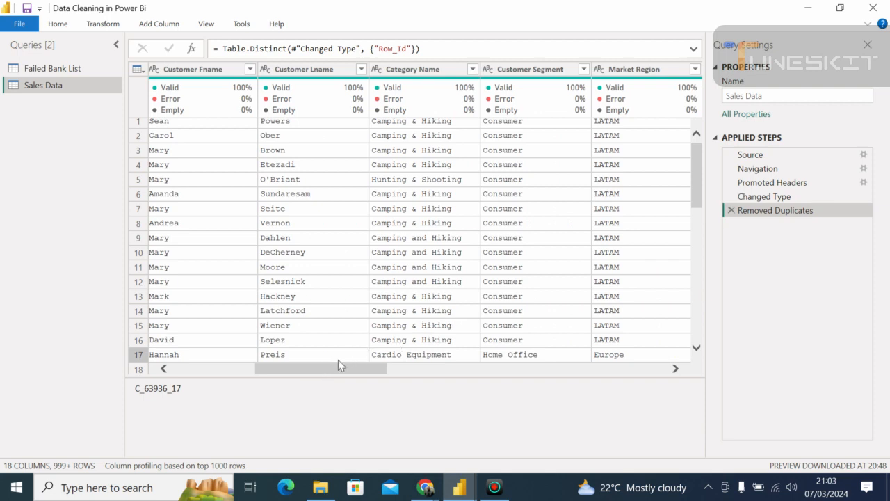
left_click_drag(325, 372, 385, 378)
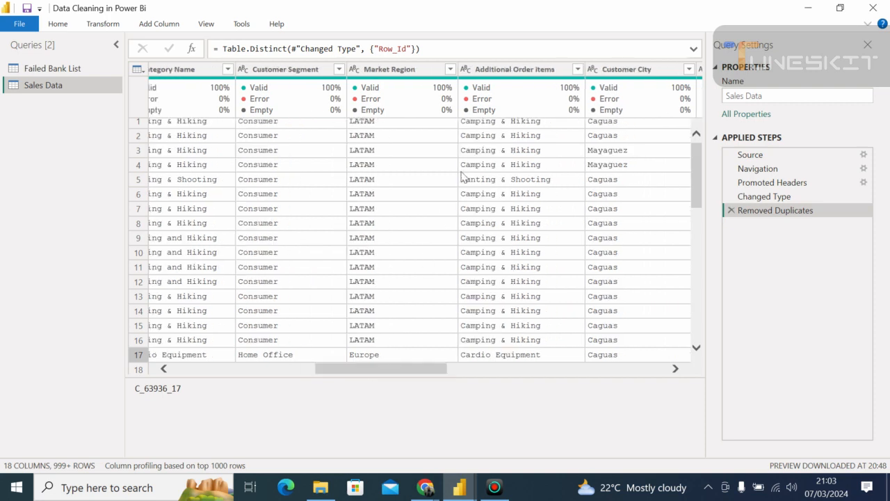
left_click(505, 76)
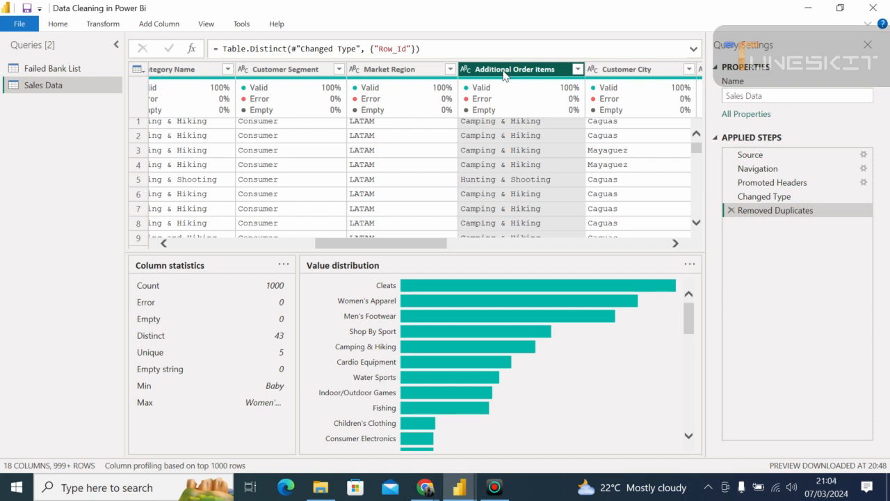
right_click(504, 72)
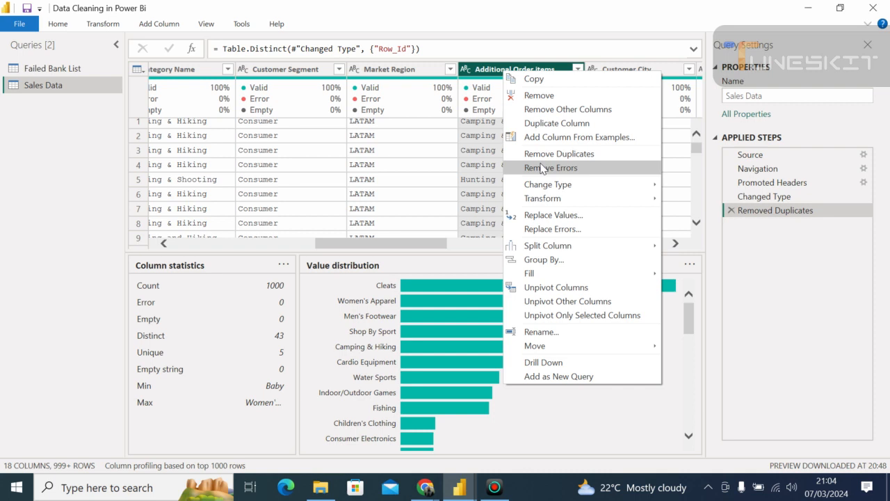
left_click(532, 97)
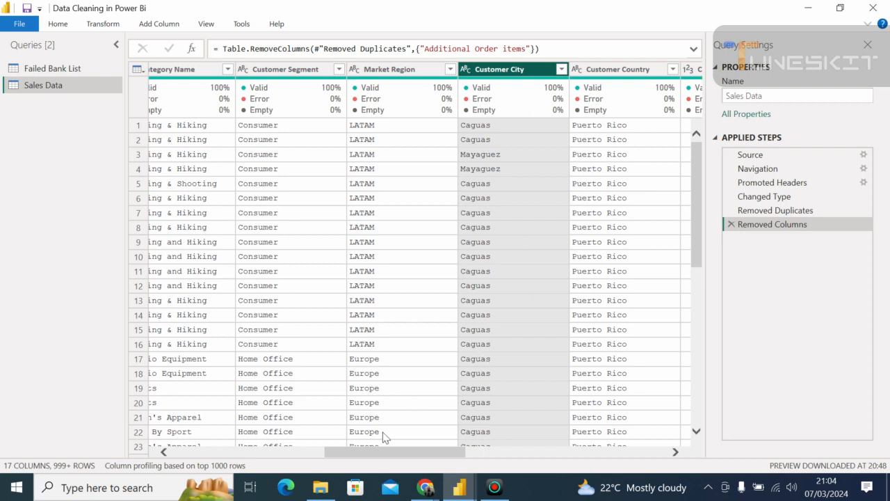
Step: Compare the column statistics and value distributions of the Customer Fname and Customer Lname columns in Sales Data
left_click_drag(378, 451, 340, 458)
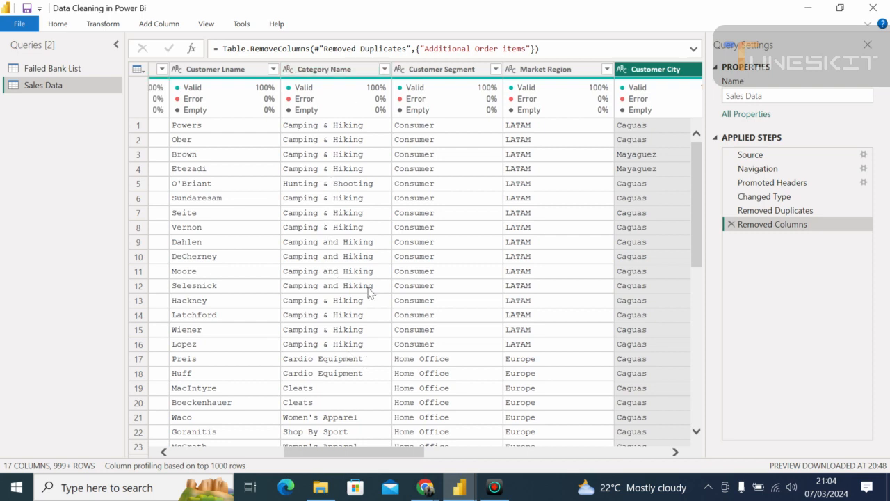
left_click_drag(351, 454, 320, 432)
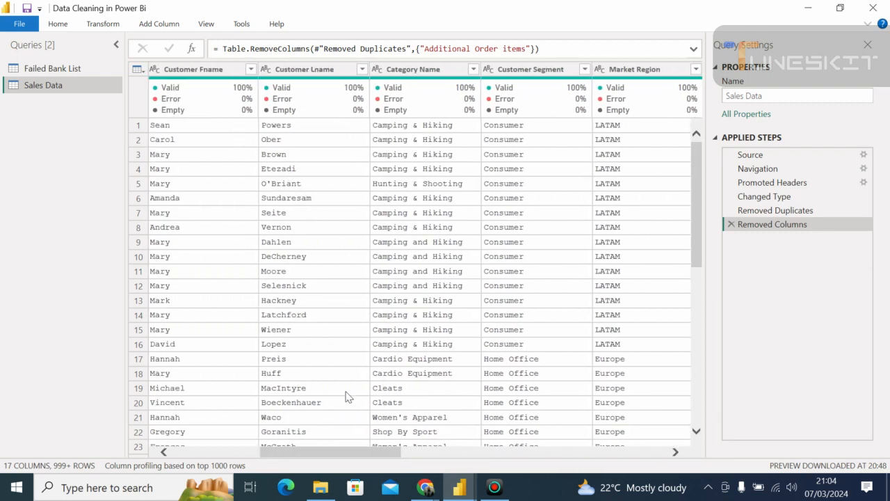
left_click(516, 154)
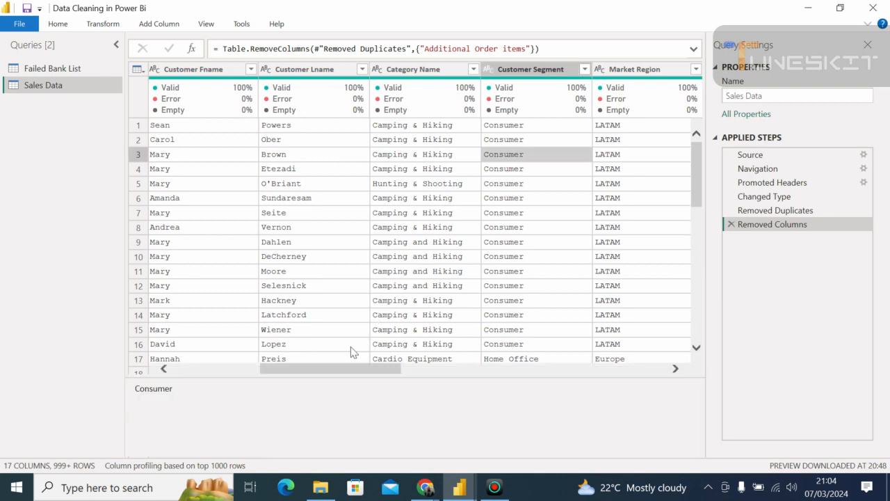
left_click_drag(334, 375, 236, 372)
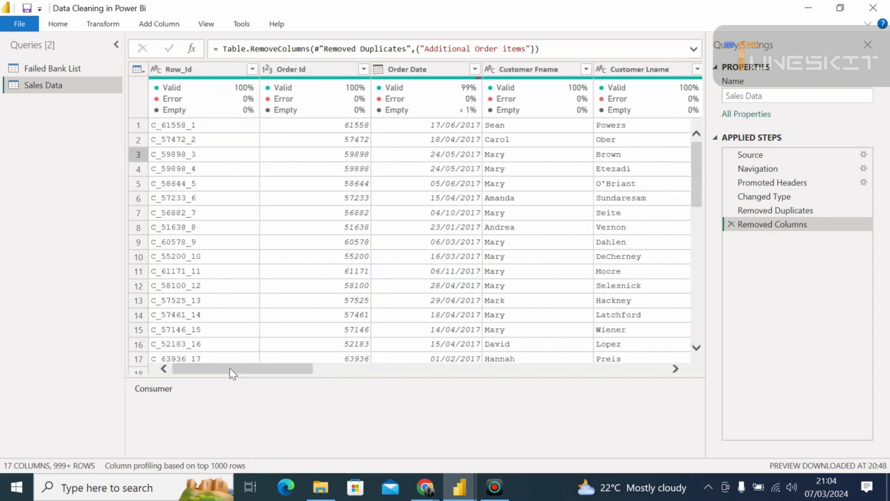
left_click_drag(230, 368, 275, 395)
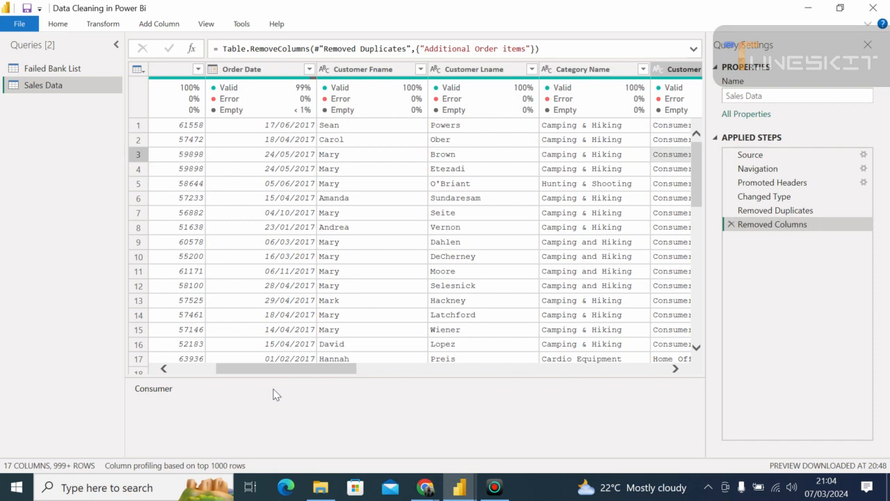
left_click(372, 75)
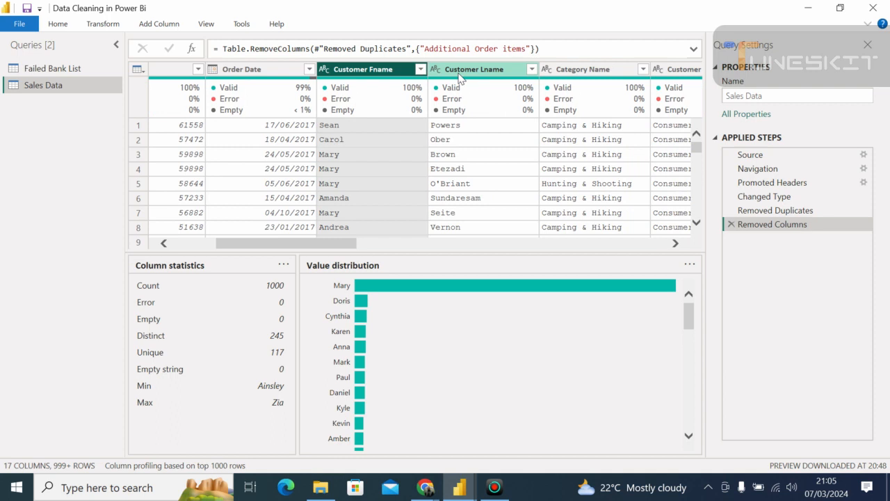
left_click(459, 74)
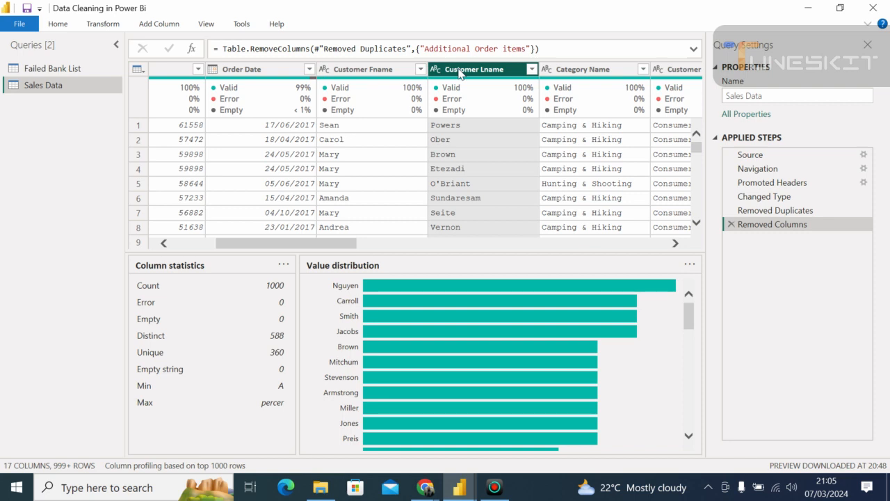
left_click(351, 82)
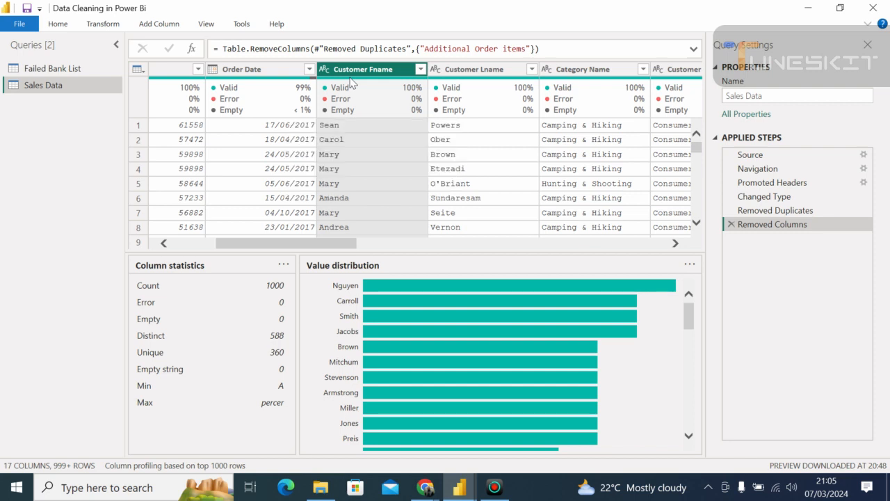
left_click(455, 78)
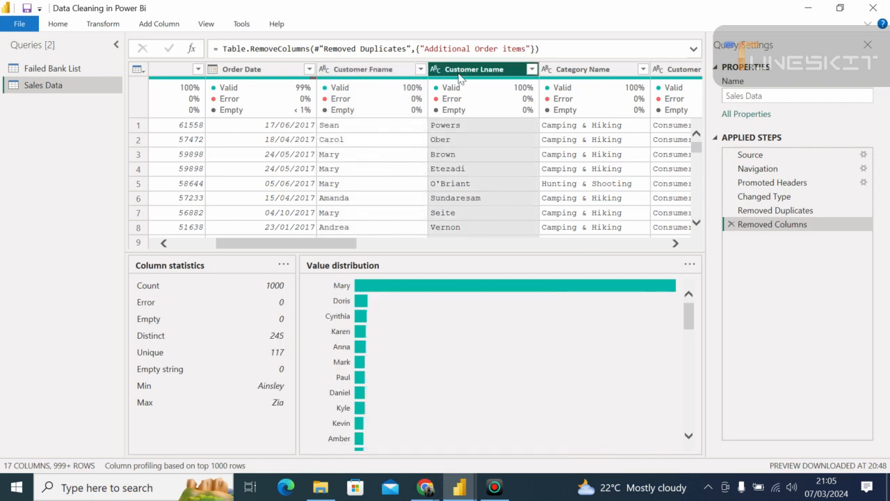
left_click(363, 69)
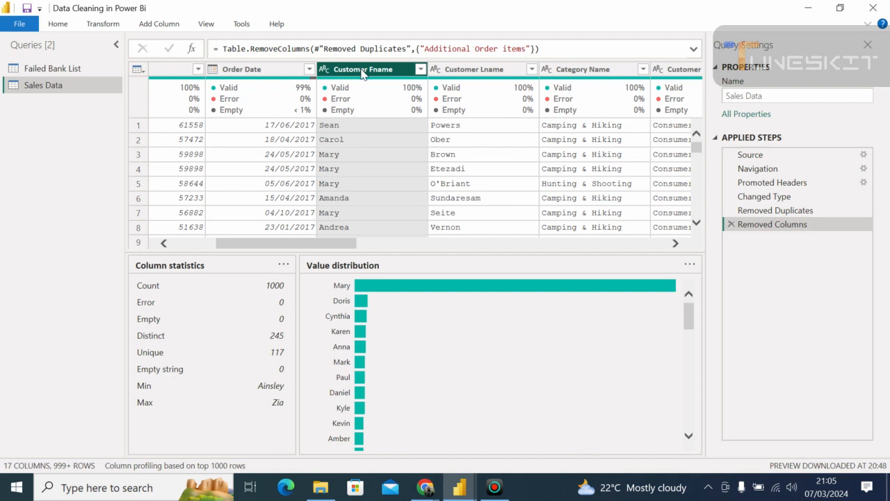
left_click(477, 72)
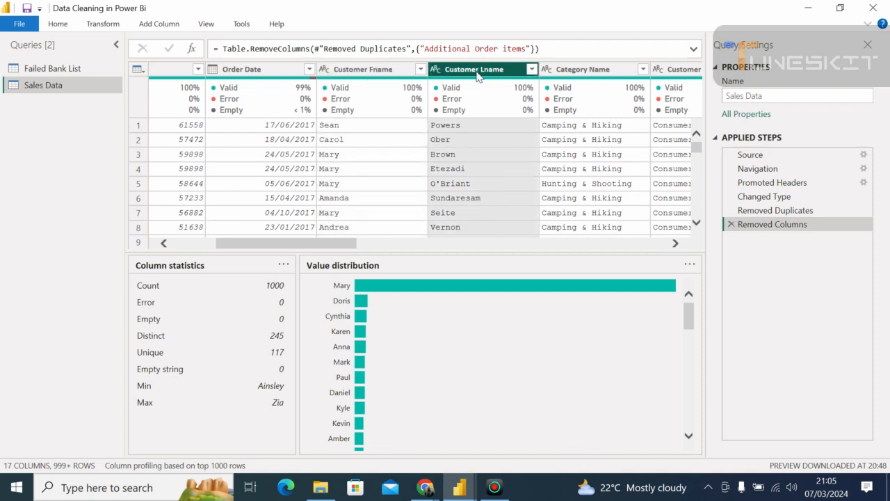
left_click(380, 71)
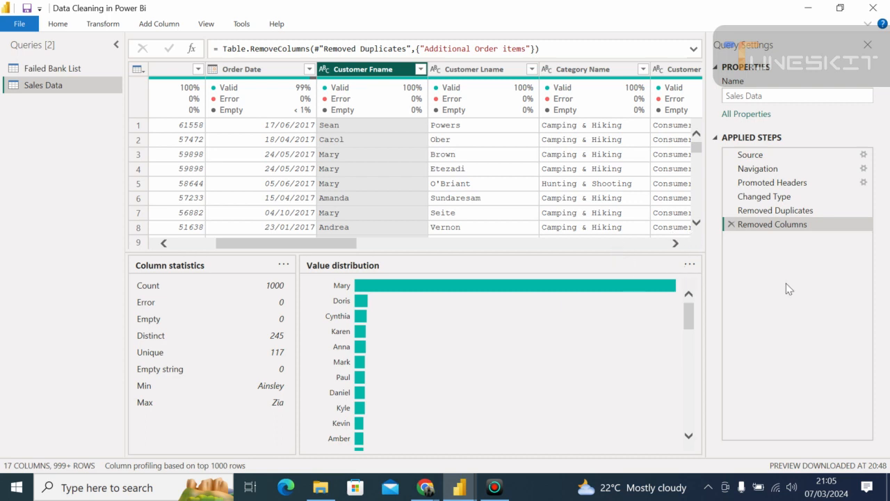
Step: Examine the Customer Segment column's statistics, value distribution and available column operations in Sales Data
left_click(174, 244)
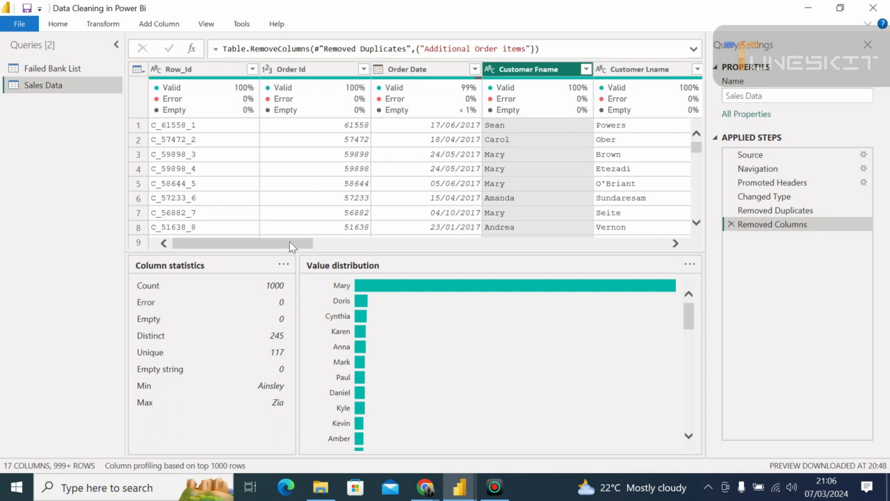
left_click_drag(289, 247, 351, 250)
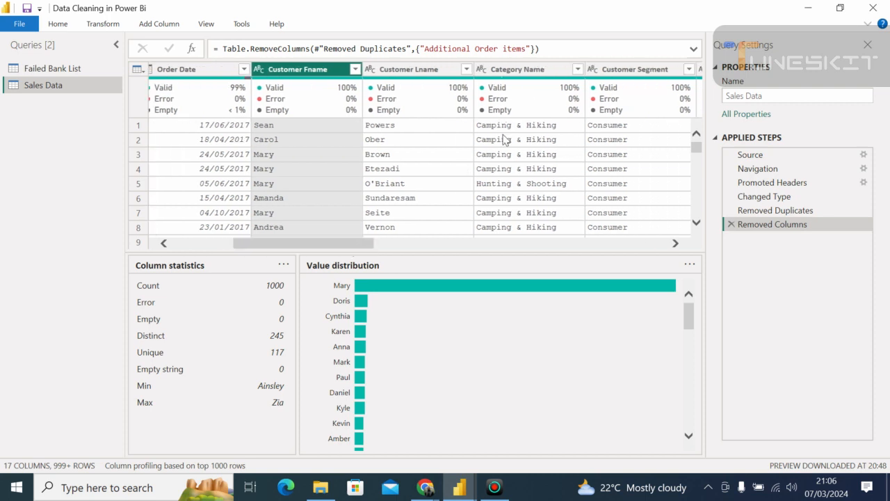
mouse_move(521, 97)
left_click(604, 75)
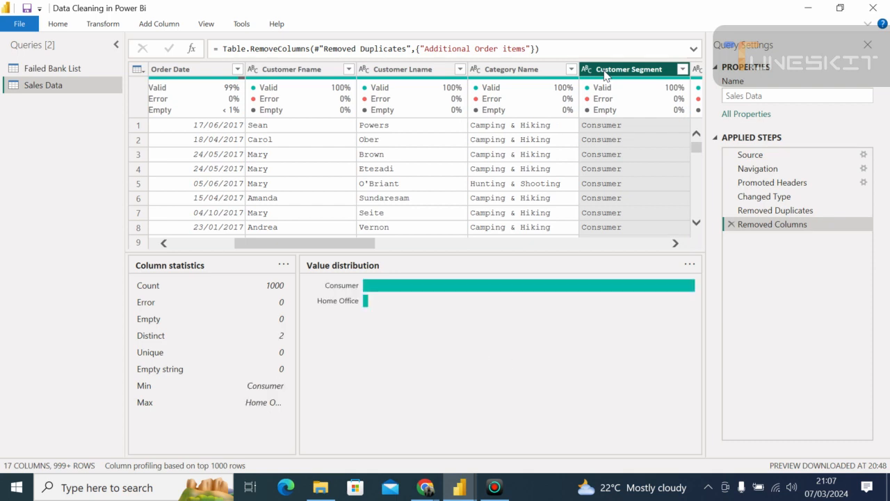
right_click(605, 75)
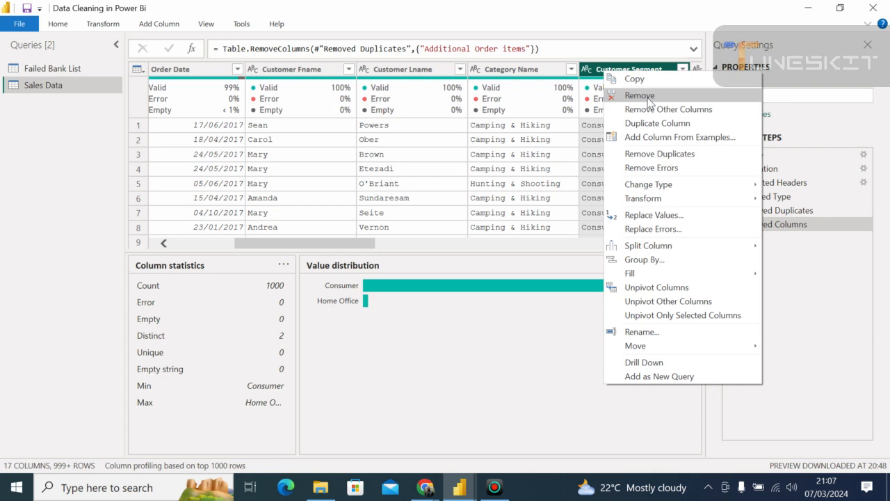
left_click(529, 159)
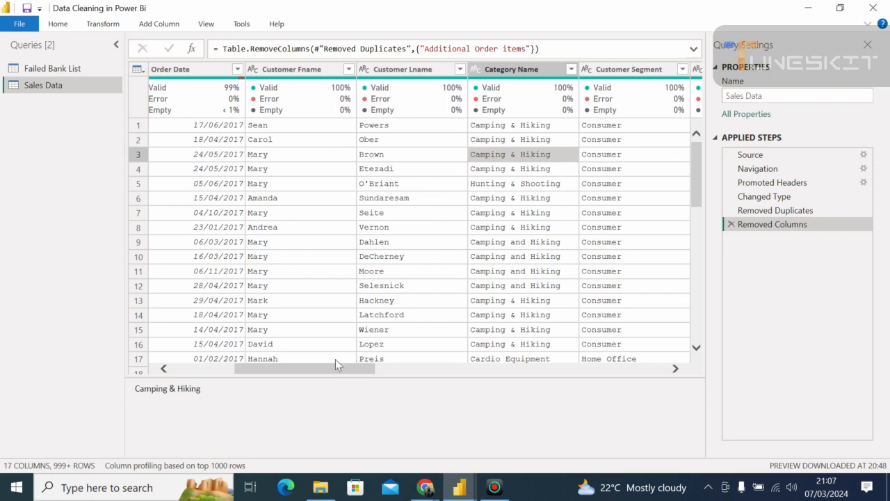
left_click_drag(323, 371, 339, 376)
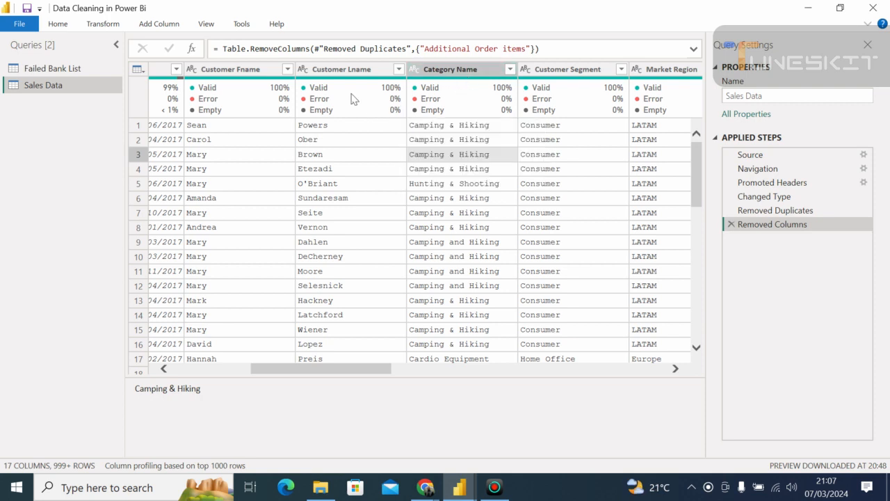
left_click(251, 72)
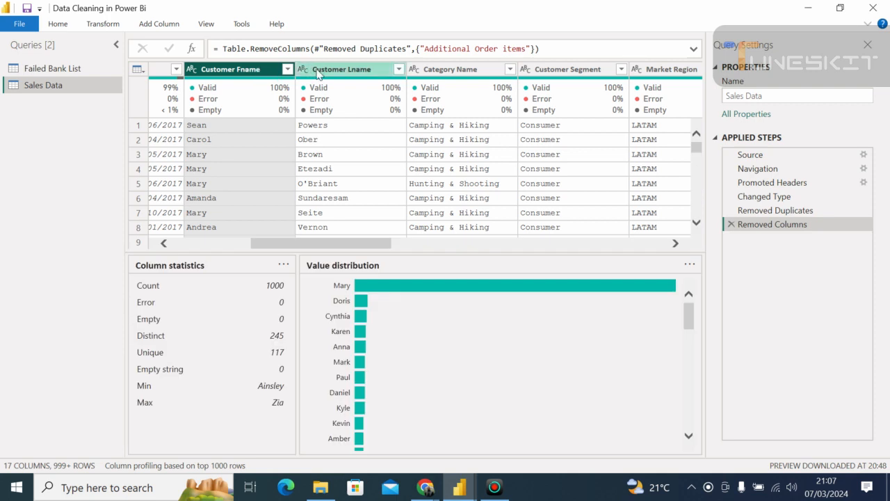
left_click(317, 72, "ctrl")
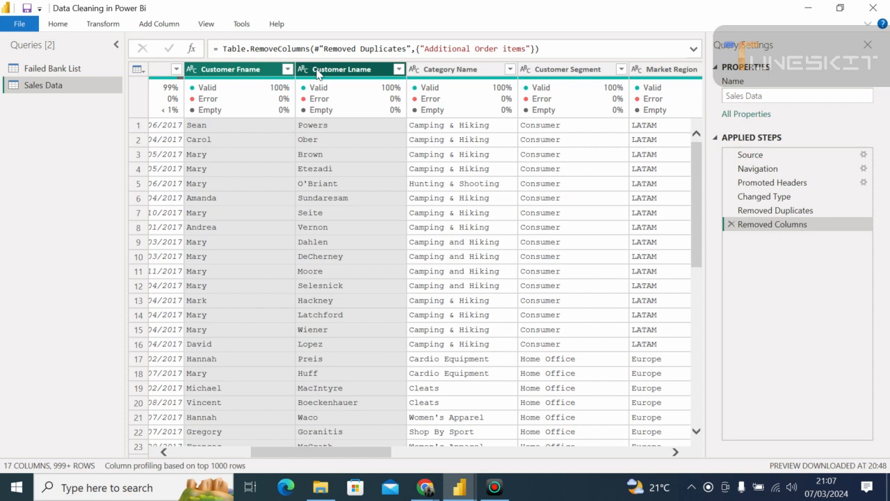
right_click(325, 153)
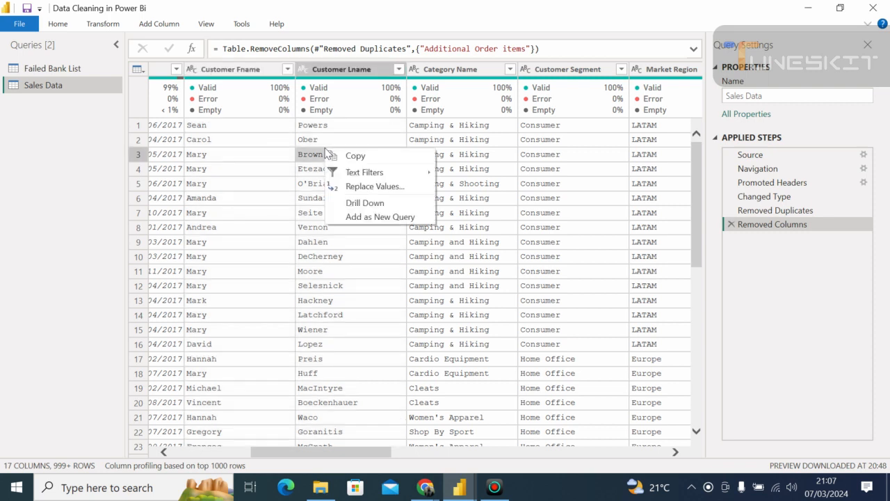
left_click(236, 68)
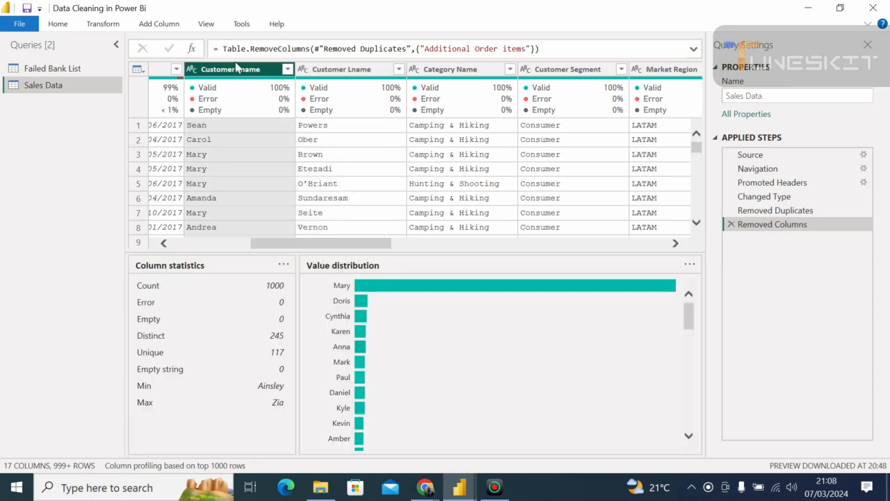
left_click(328, 74, "ctrl")
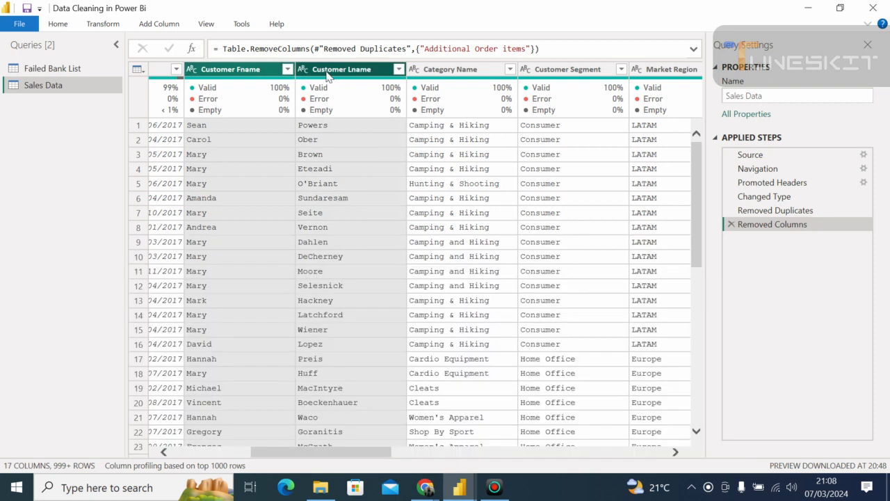
right_click(327, 73)
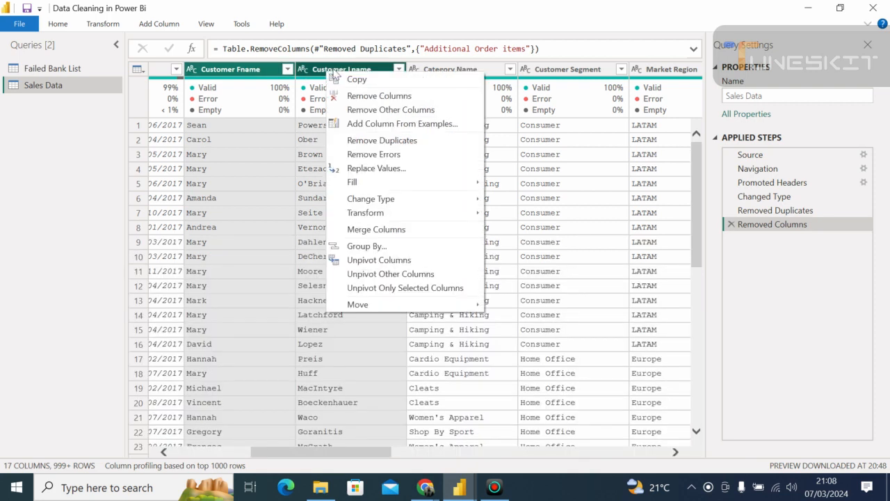
left_click(389, 239)
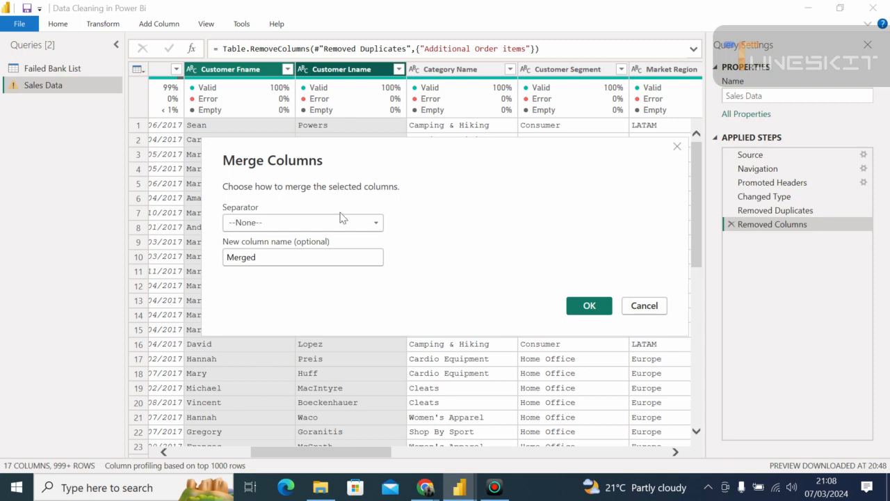
left_click(377, 223)
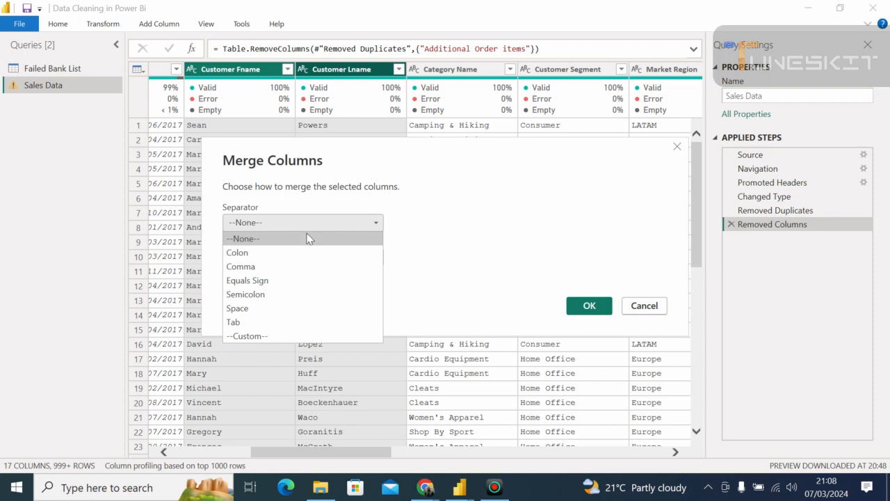
left_click(244, 312)
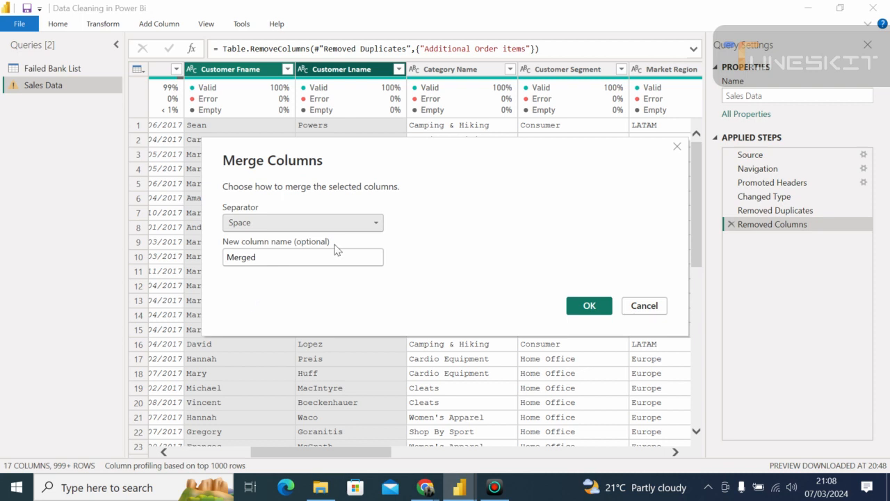
left_click(375, 224)
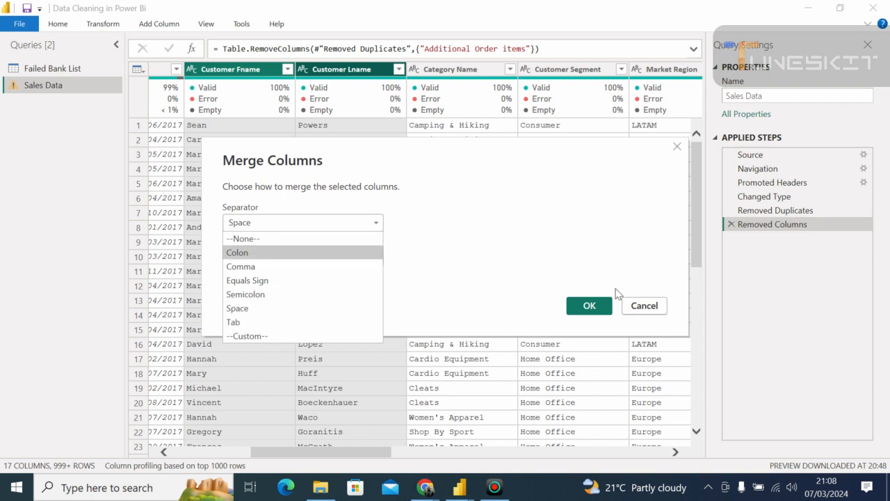
left_click(647, 306)
left_click(647, 306)
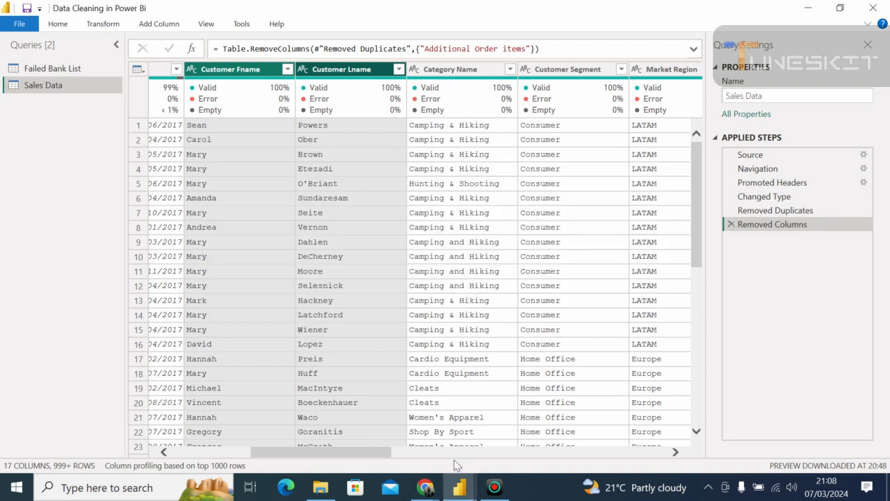
Step: Switch to Google Meet, admit the person waiting to join, and return to Sales Data in the Power Query Editor
left_click(426, 487)
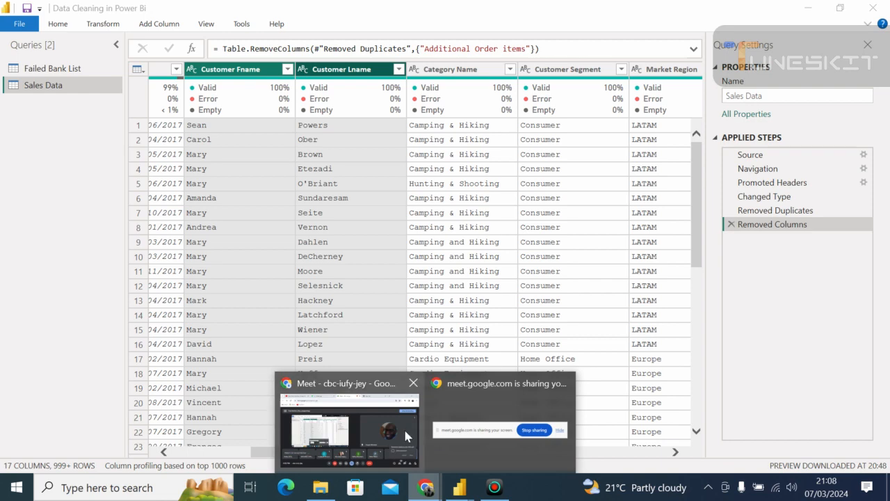
left_click(403, 427)
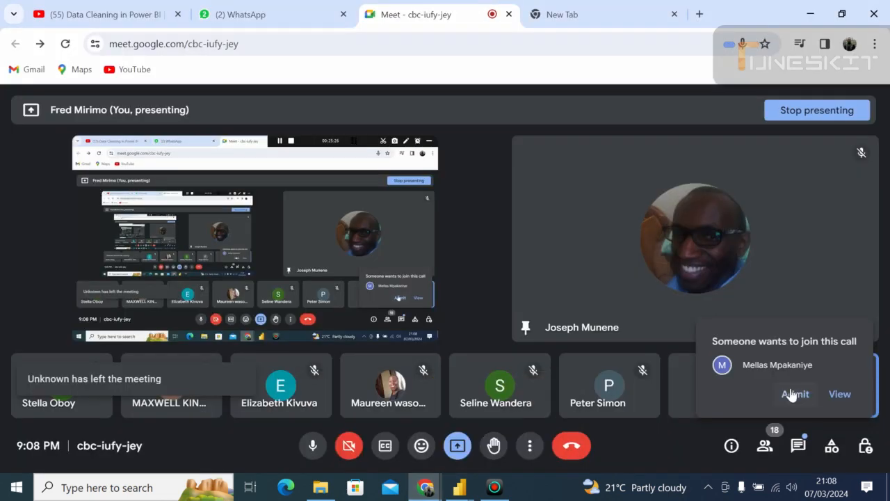
left_click(793, 394)
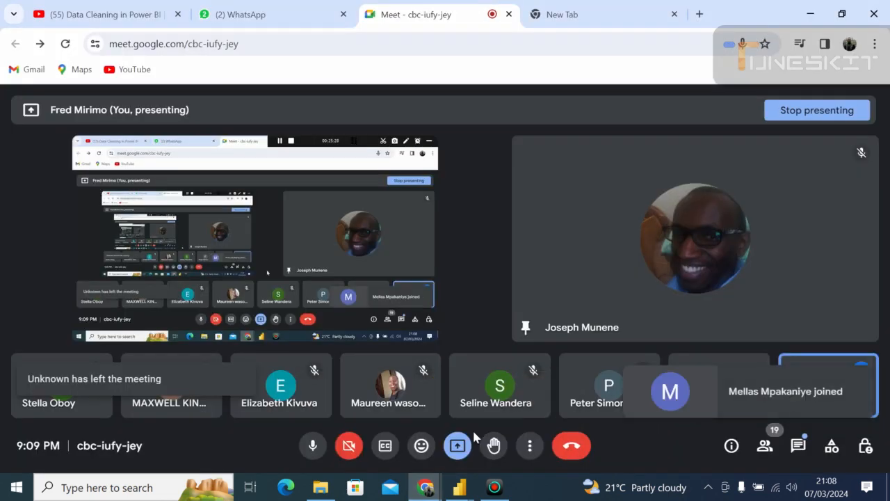
mouse_move(458, 491)
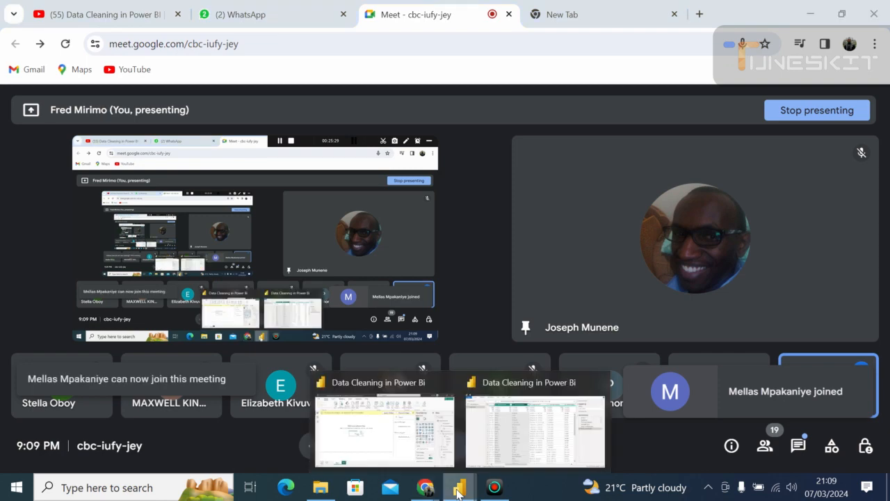
left_click(527, 422)
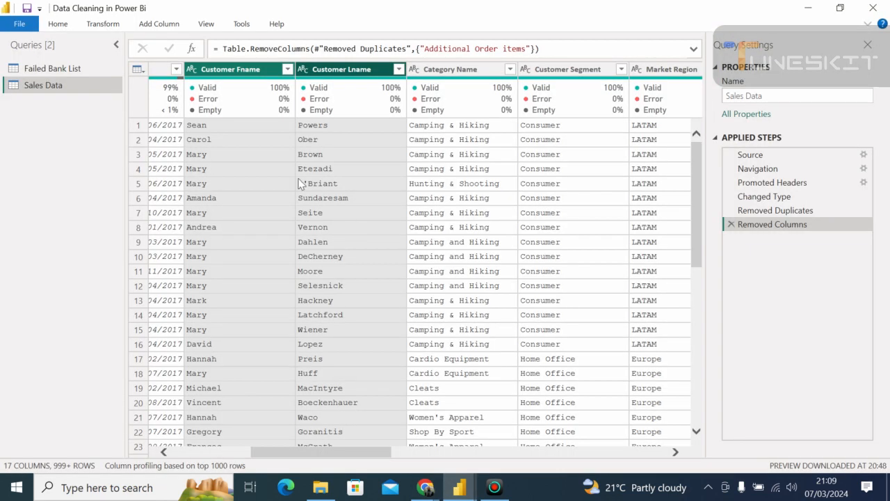
Step: Merge the Customer Fname and Customer Lname columns in Sales Data with a Tab separator, keeping the default column name Merged
left_click(240, 69)
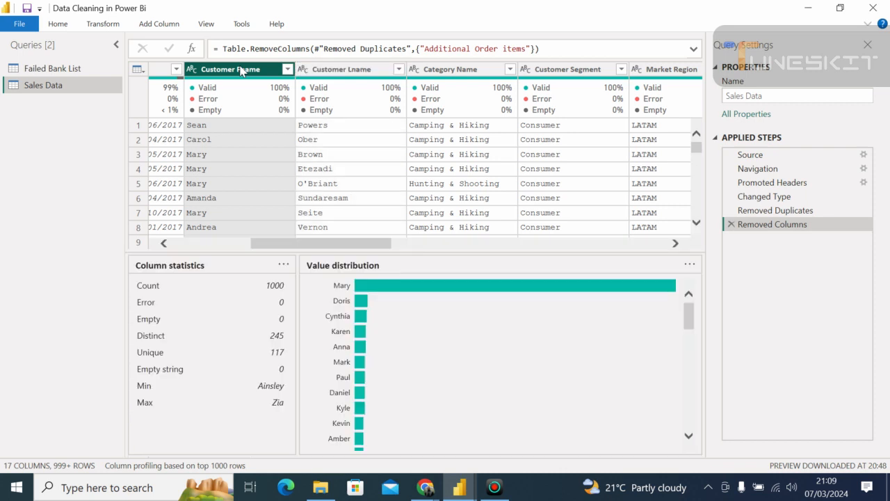
left_click(327, 70, "ctrl")
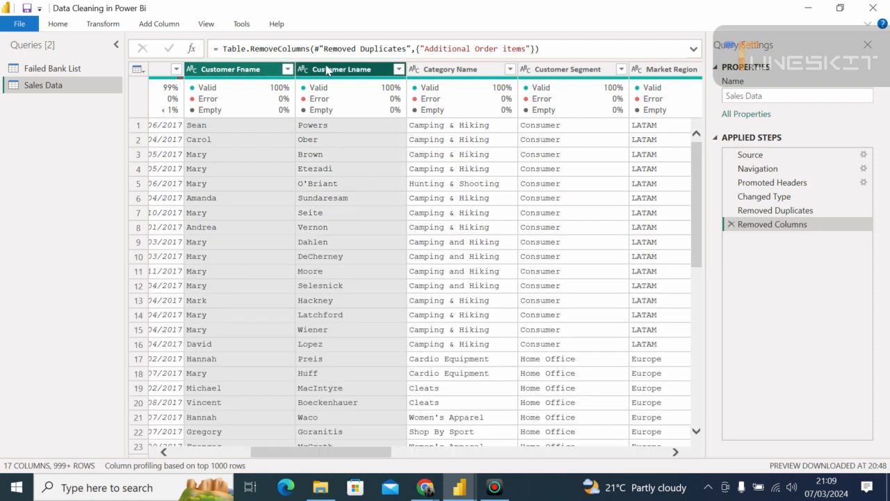
right_click(326, 69)
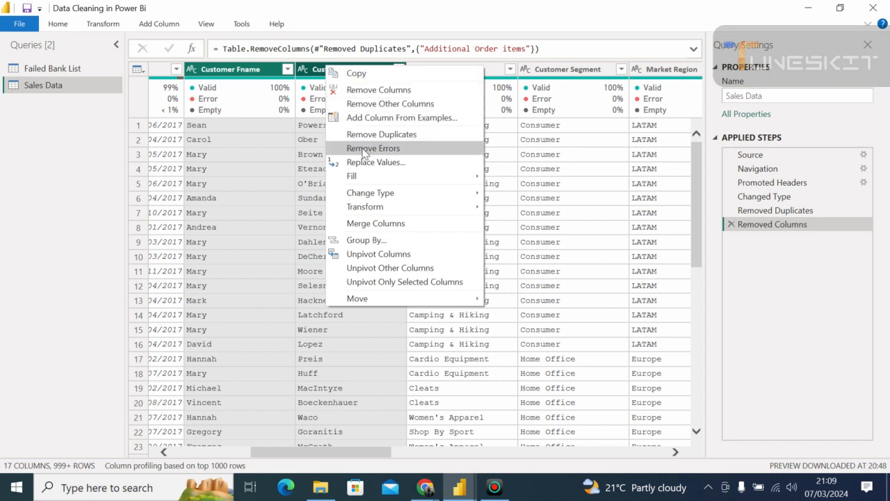
mouse_move(375, 210)
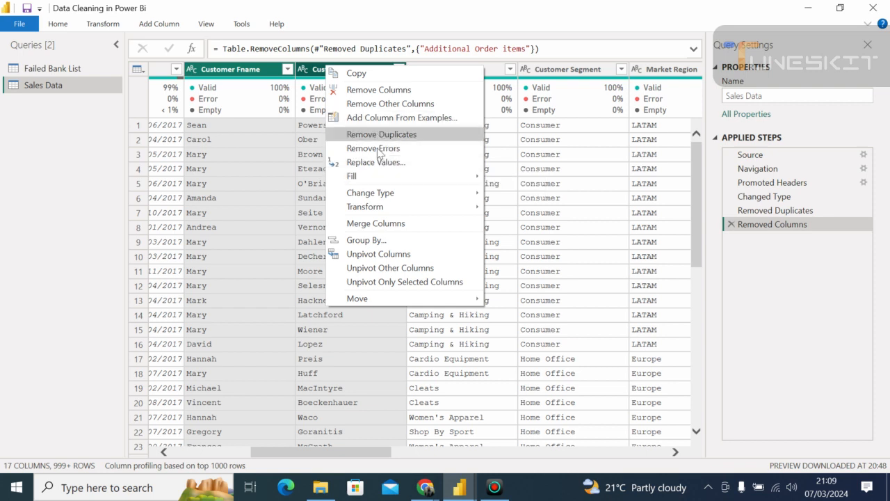
left_click(370, 225)
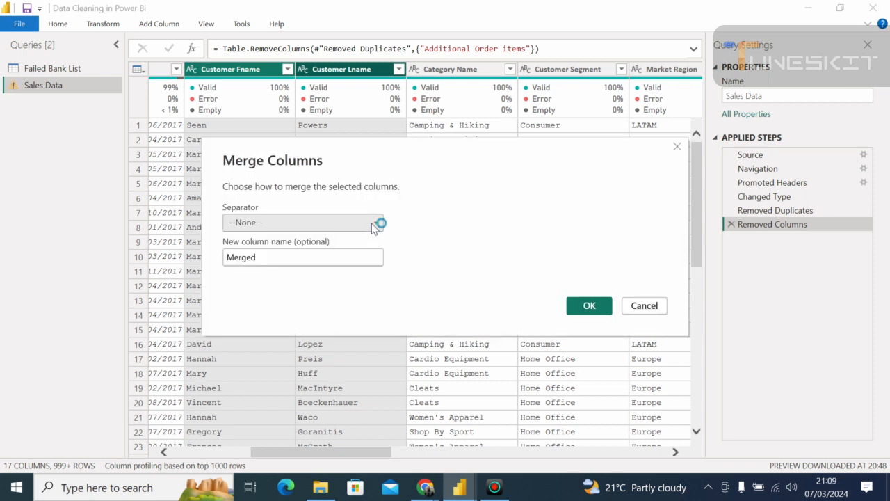
left_click(374, 223)
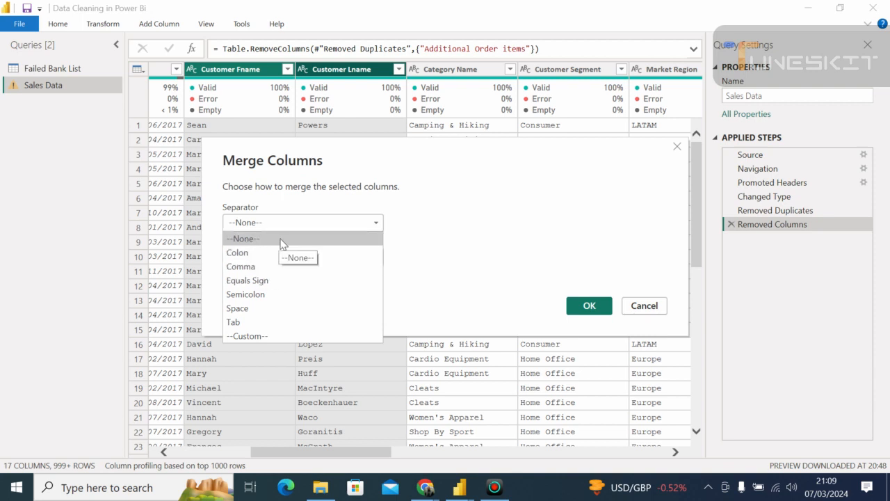
left_click(237, 322)
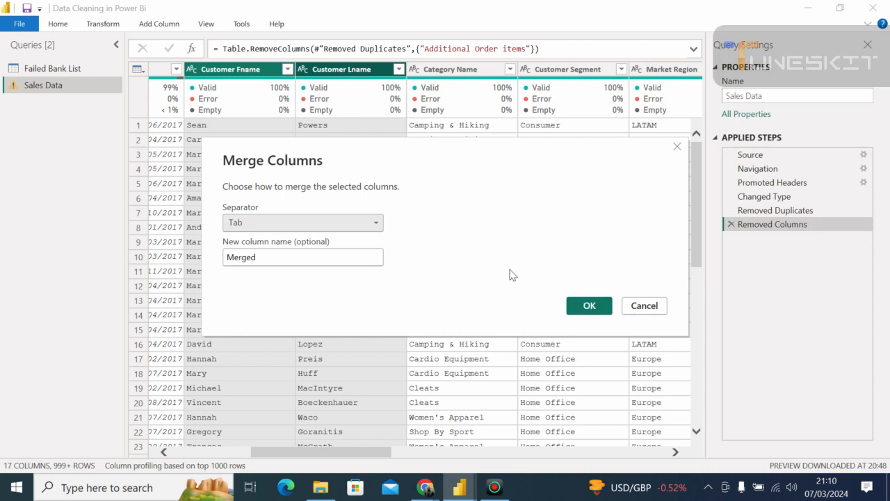
left_click(589, 306)
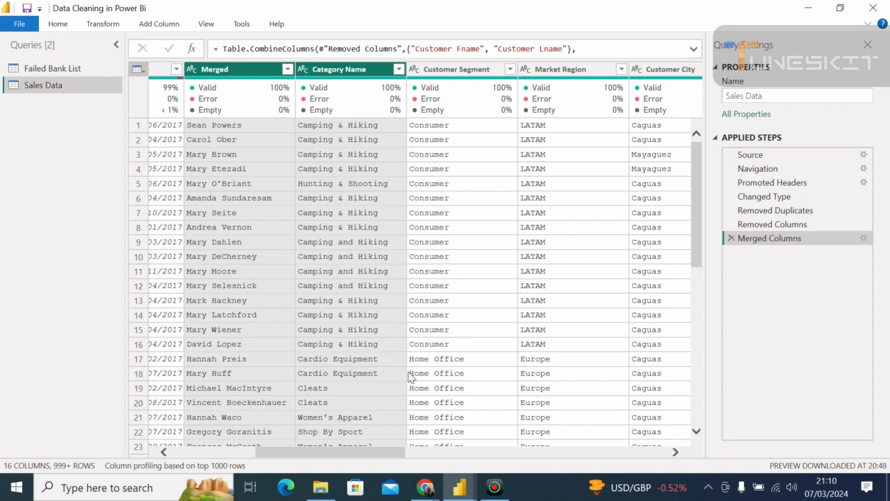
Step: Rename the Merged column to Customer Name
left_click_drag(352, 450, 326, 453)
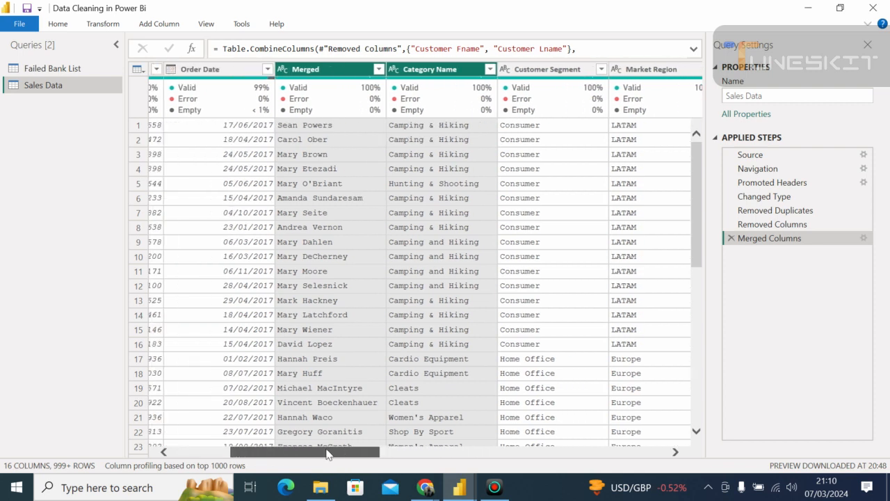
left_click_drag(327, 453, 327, 453)
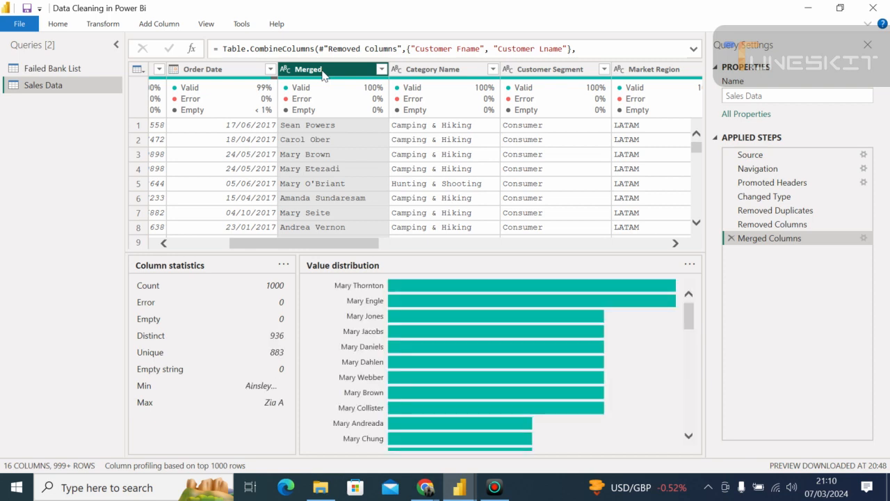
right_click(323, 74)
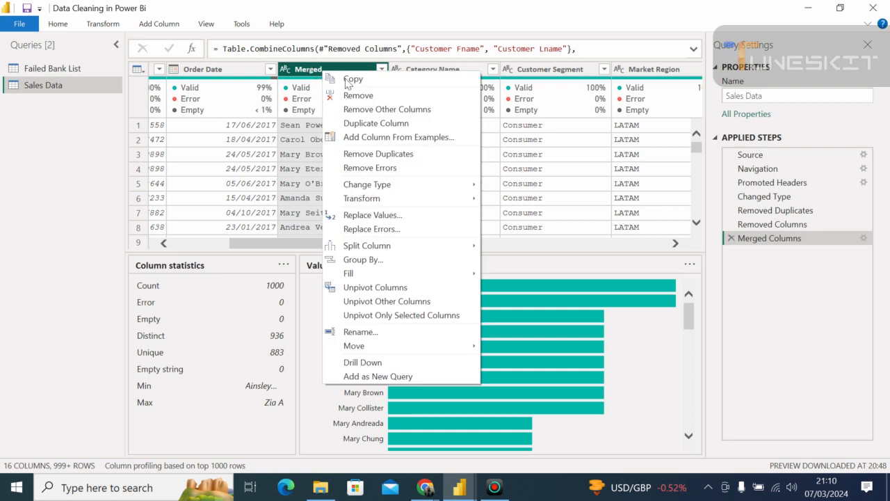
left_click(358, 332)
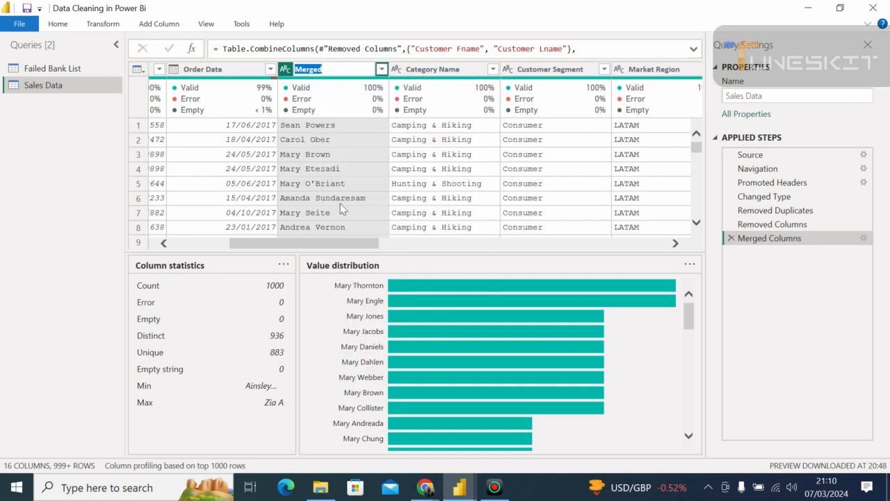
key("End")
key("BackSpace")
key("BackSpace")
key("BackSpace")
key("BackSpace")
key("BackSpace")
key("BackSpace")
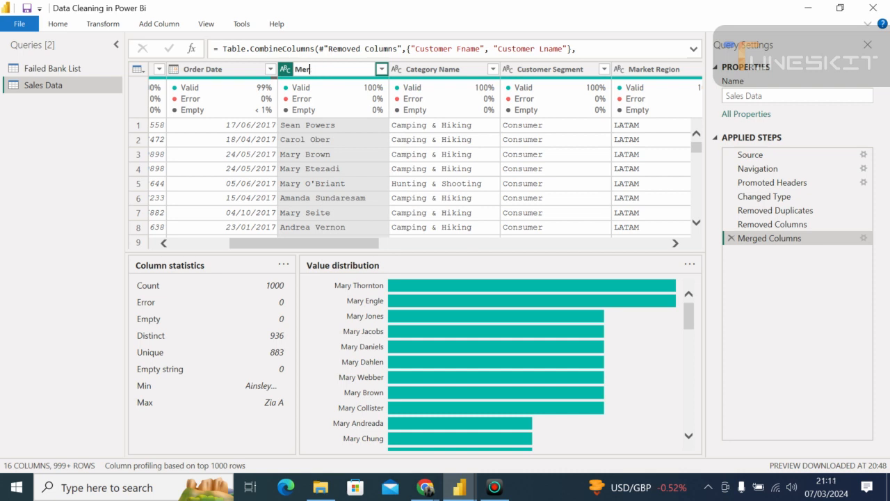
type("Customer Name")
key("Return")
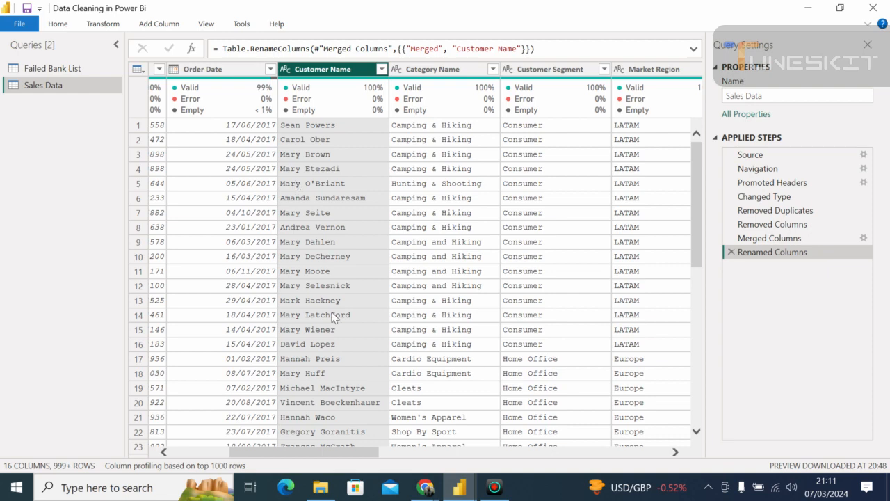
Step: Split the Customer Name column at each occurrence of the Tab delimiter and delete the automatic type-change step that follows
mouse_move(292, 455)
left_mouse_down()
mouse_move(205, 452)
mouse_move(292, 463)
left_mouse_up()
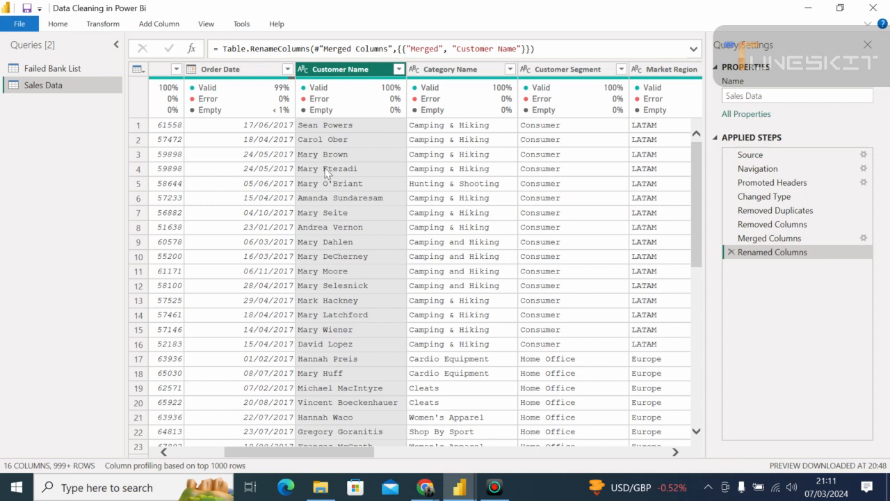
right_click(324, 122)
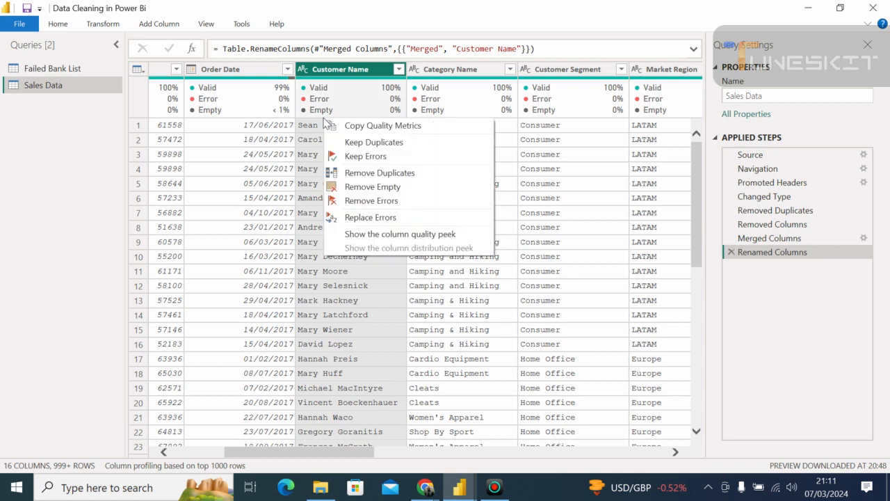
left_click(347, 74)
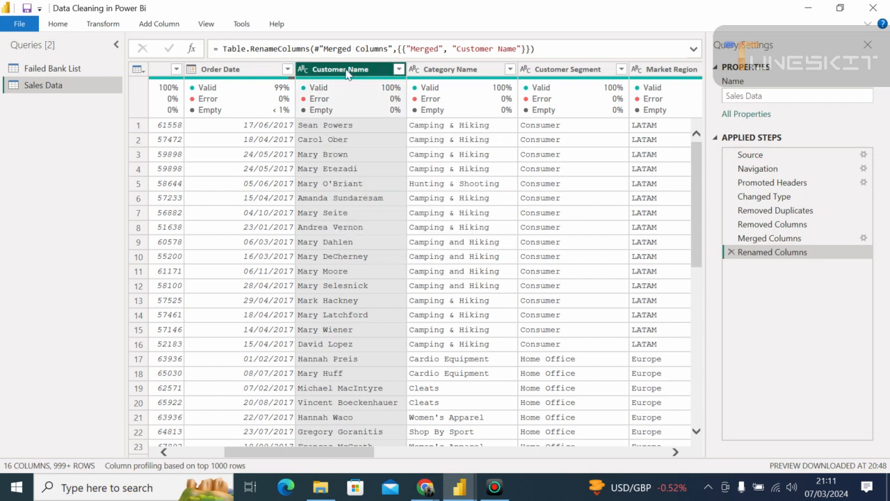
right_click(346, 73)
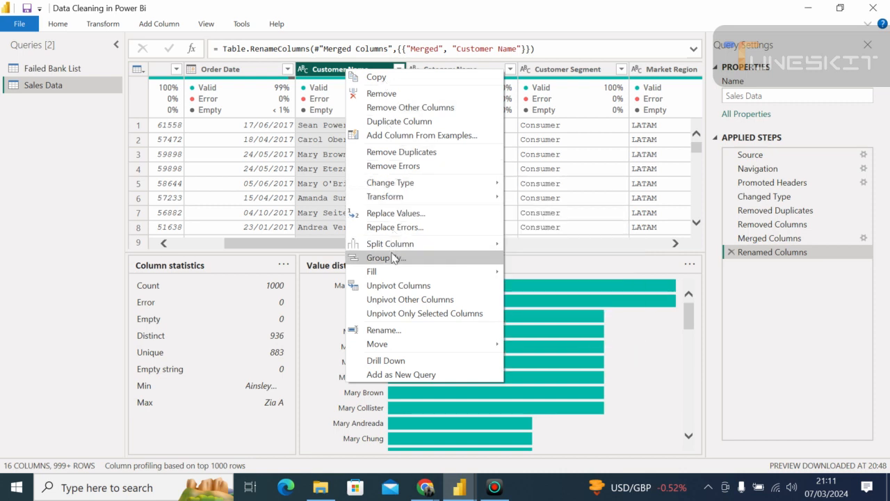
mouse_move(399, 249)
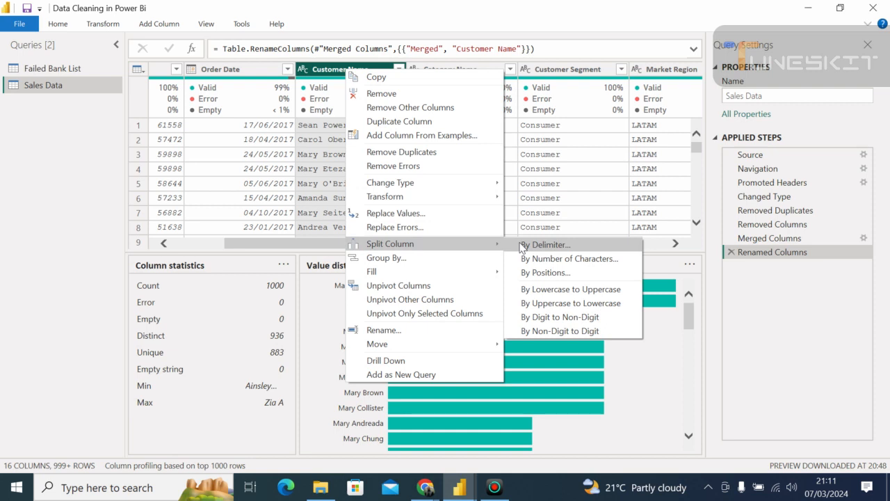
left_click(546, 245)
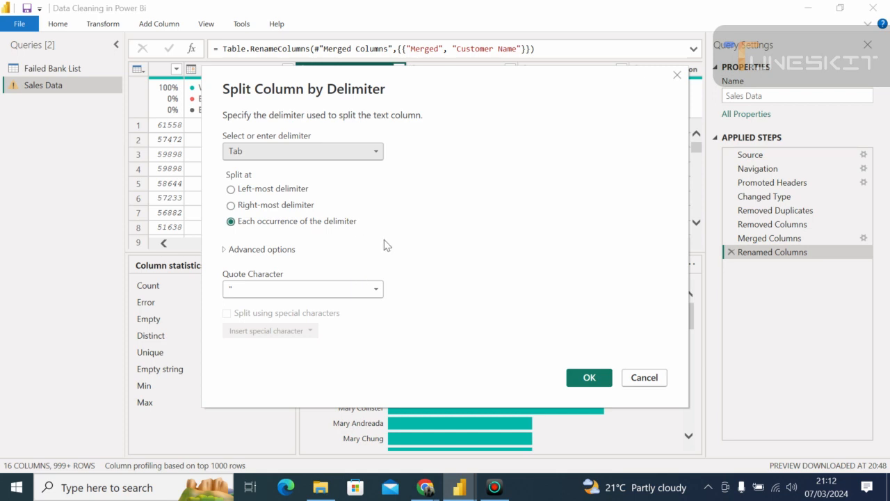
left_click(589, 377)
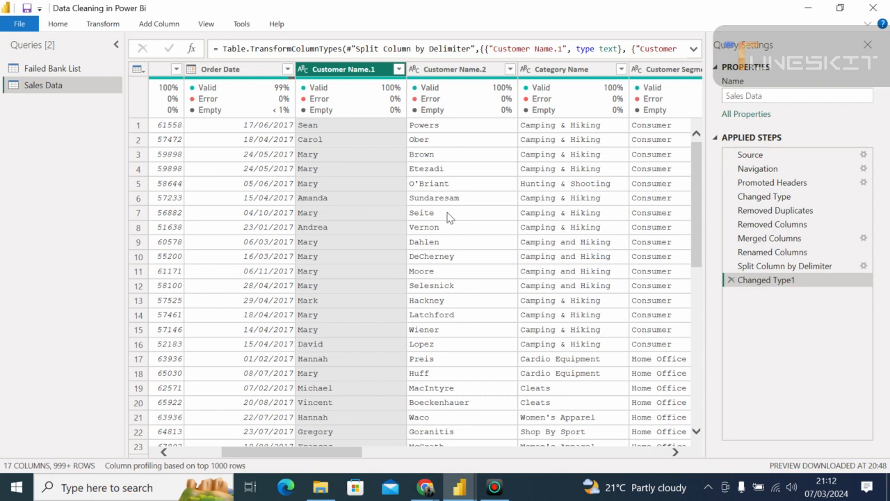
left_click(507, 211)
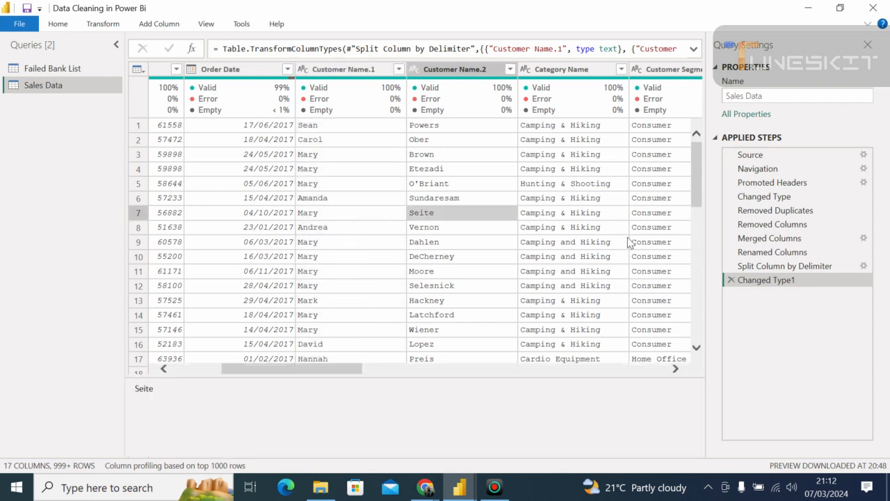
left_click(731, 279)
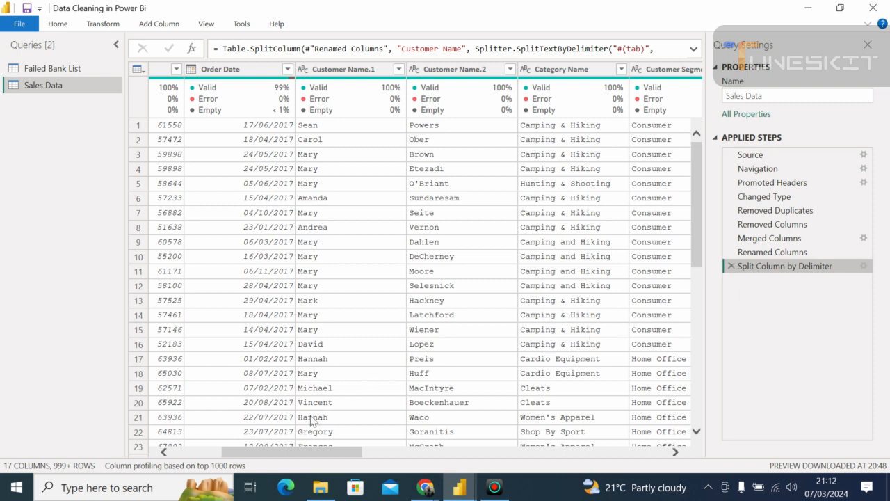
Step: Transform the Market Region column's text to Capitalize Each Word
left_click_drag(302, 453, 424, 472)
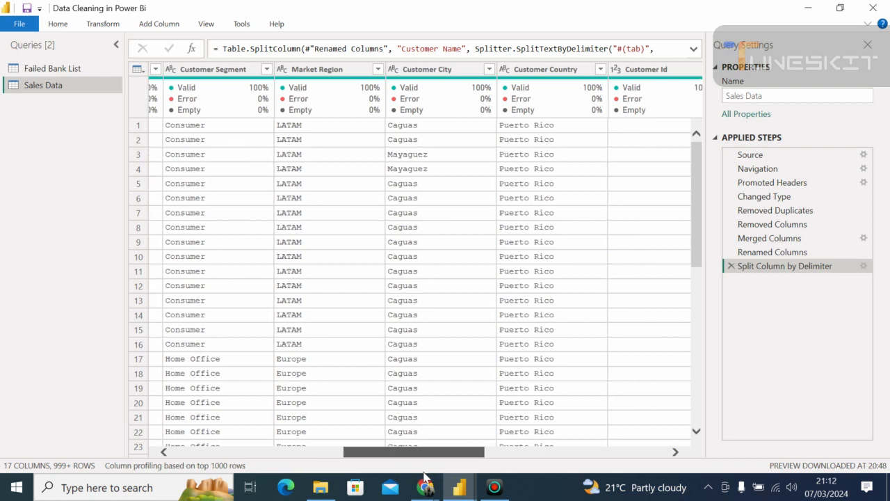
left_click_drag(424, 476, 417, 477)
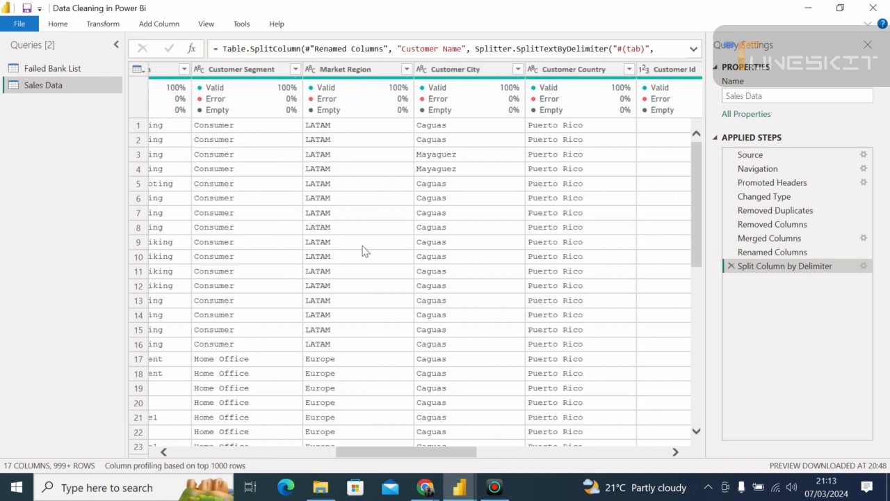
left_click(344, 93)
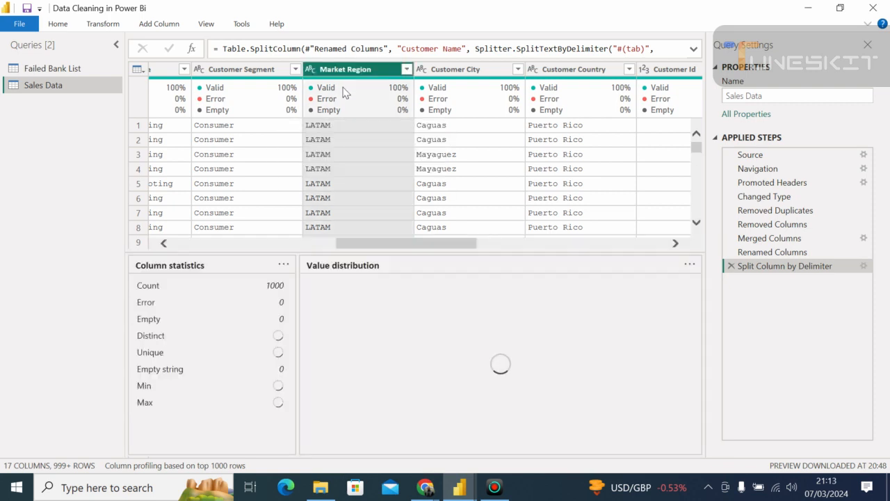
mouse_move(345, 93)
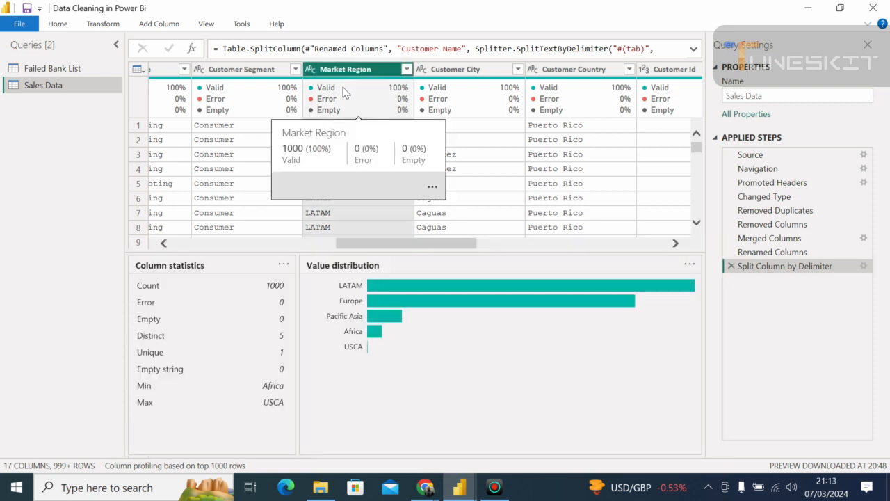
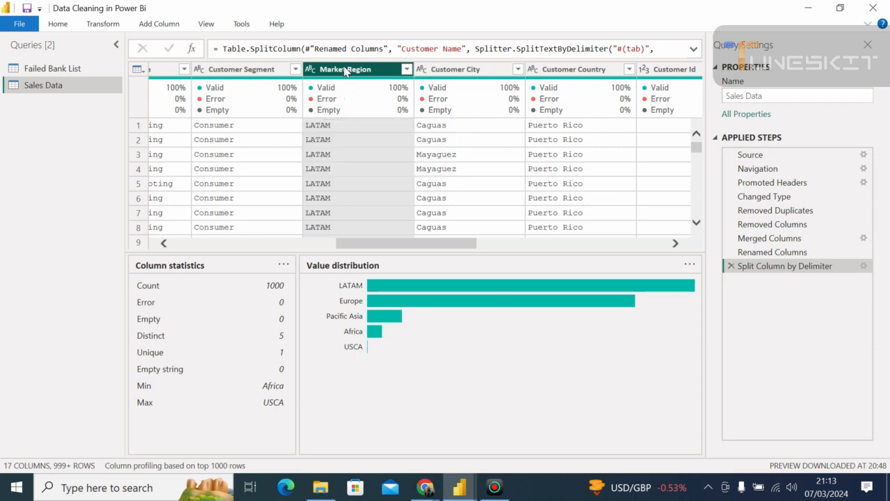
right_click(344, 72)
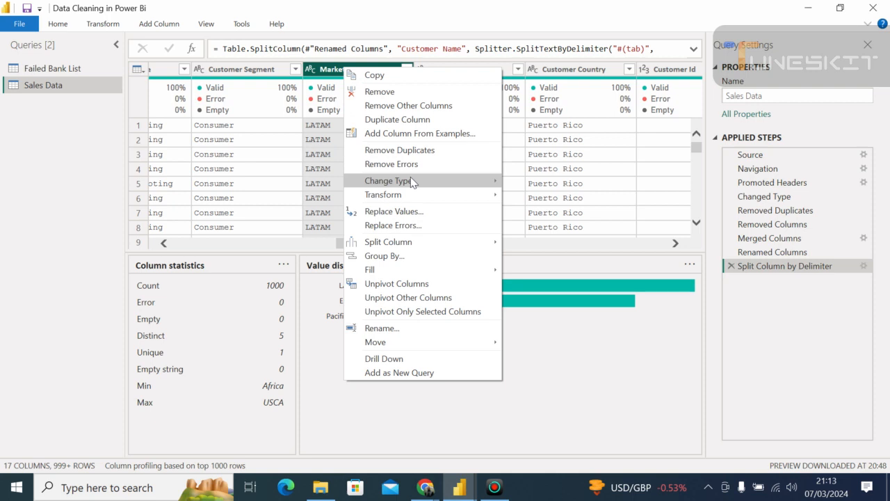
mouse_move(411, 183)
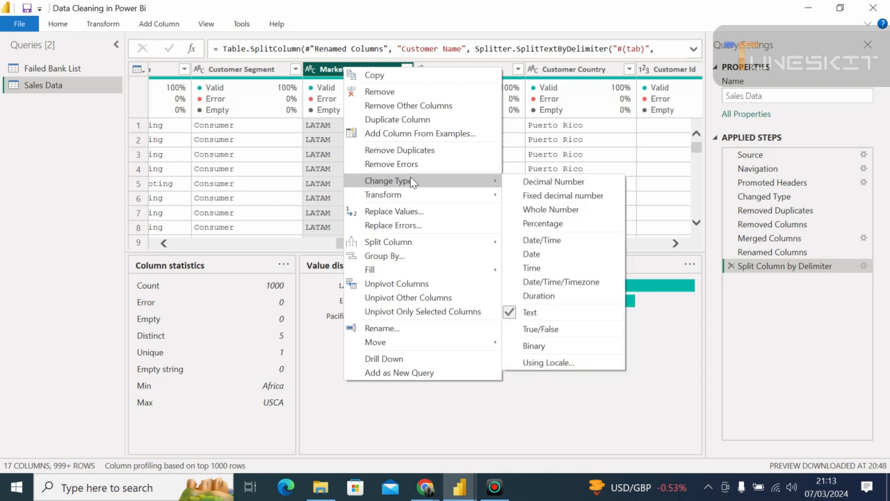
mouse_move(409, 200)
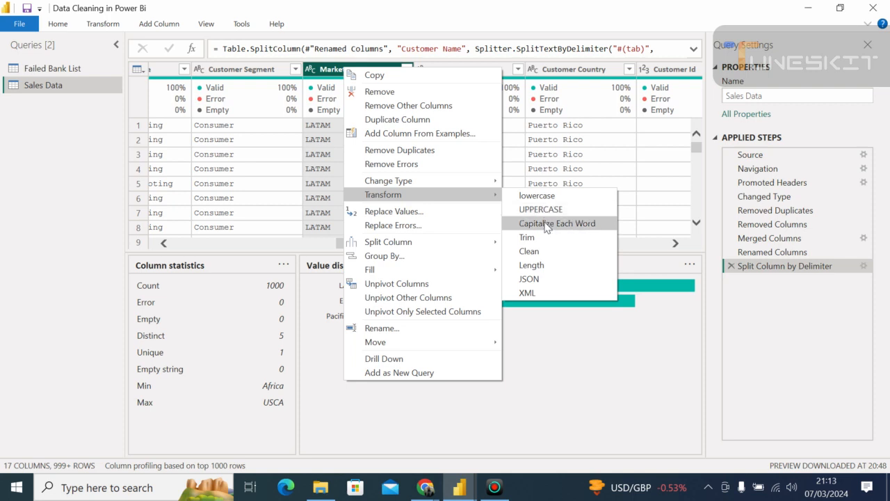
left_click(547, 223)
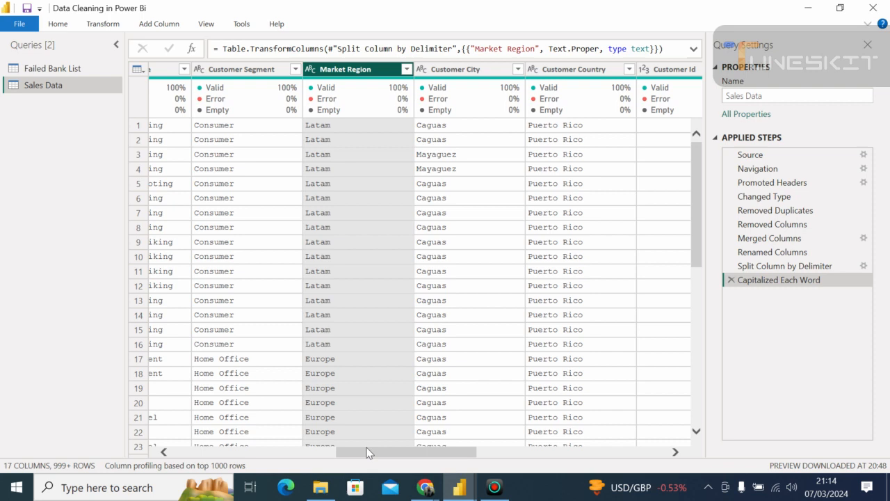
Step: Look across the Sales Data columns and examine the Sales column's filter values, loading the complete list
left_click_drag(367, 453, 638, 471)
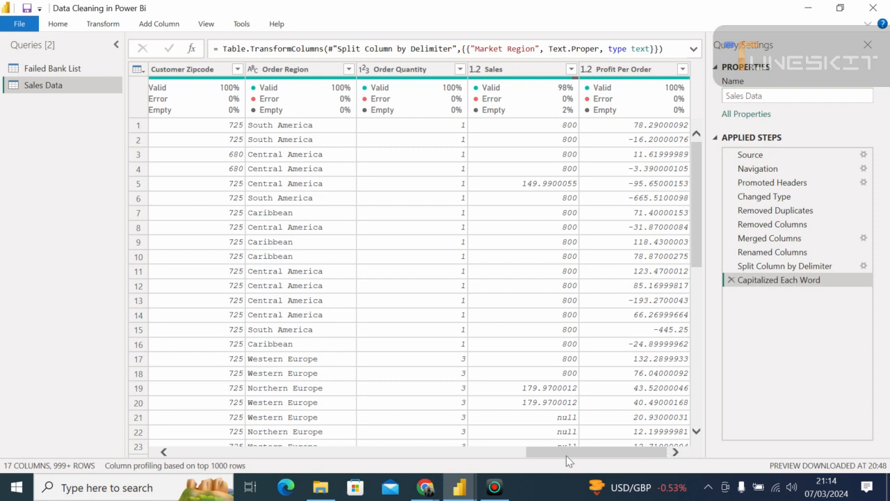
left_click(164, 453)
left_click_drag(164, 453, 164, 453)
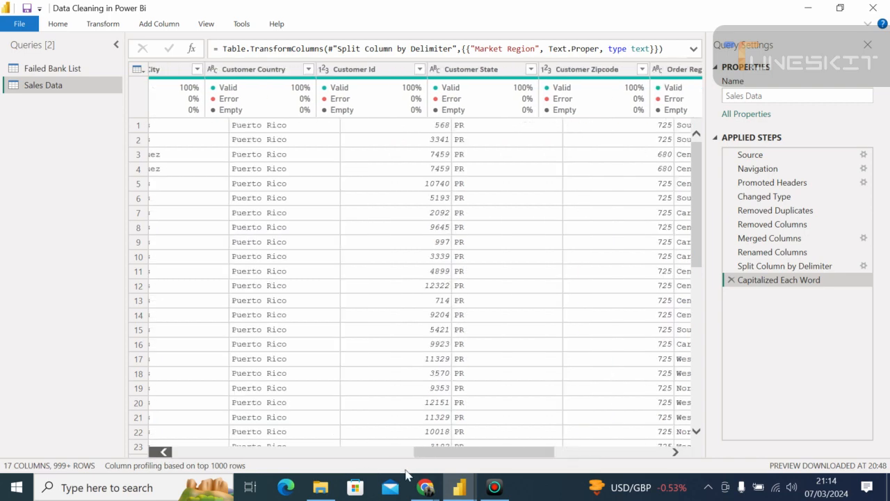
left_click_drag(427, 451, 165, 460)
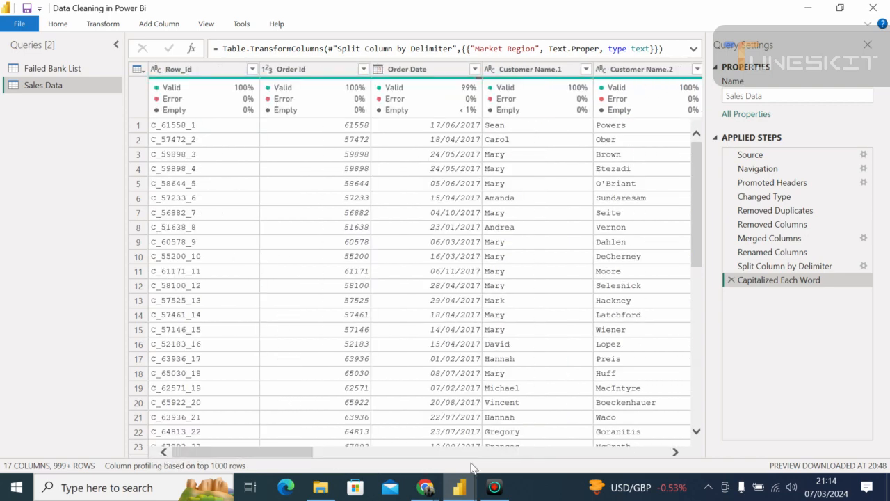
left_click_drag(295, 453, 678, 453)
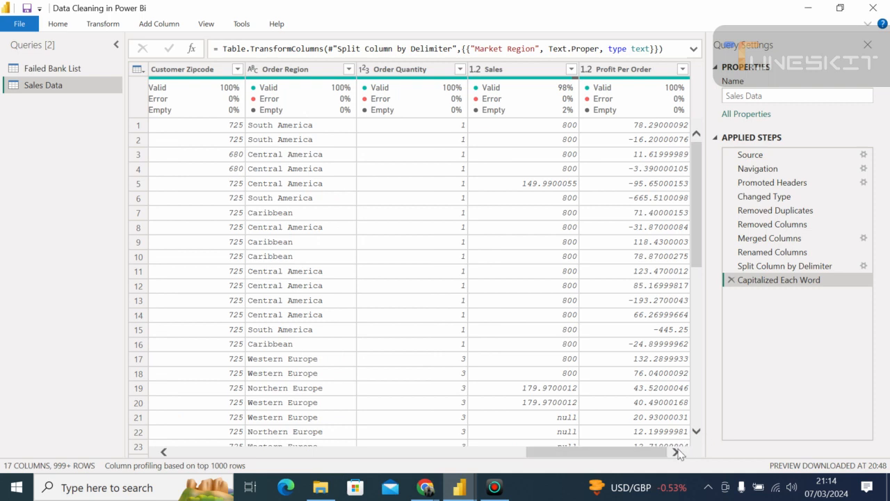
left_click(677, 454)
left_click(571, 69)
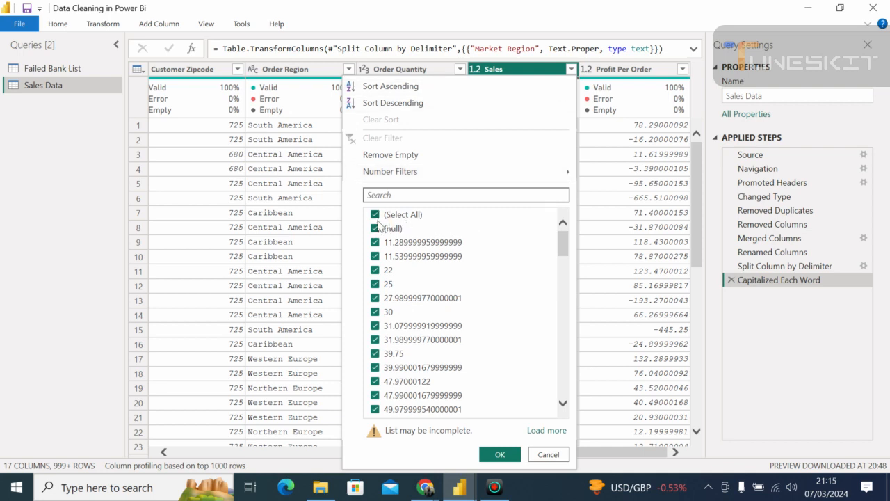
left_click_drag(562, 248, 552, 293)
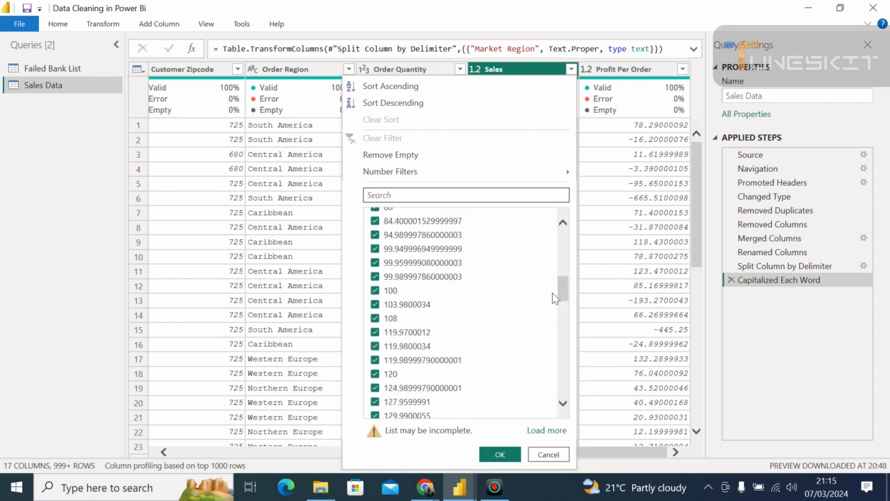
left_click(540, 431)
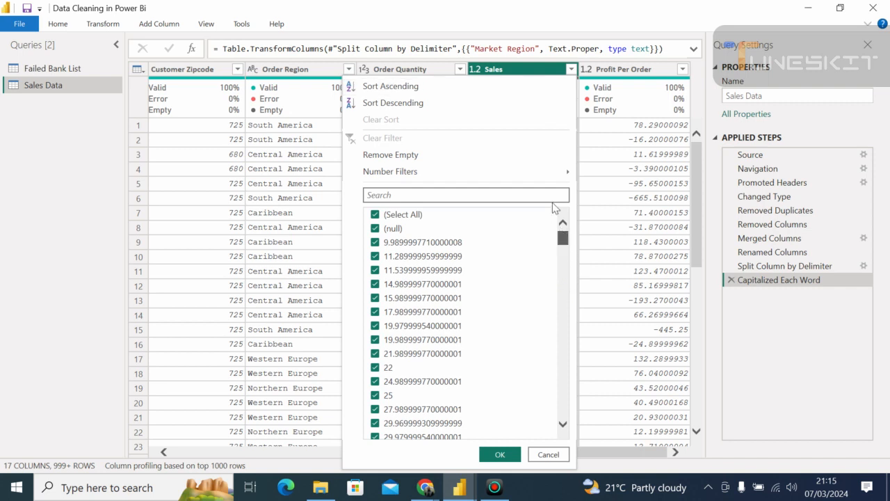
Step: Filter the Sales column to exclude rows with null values
left_click(375, 229)
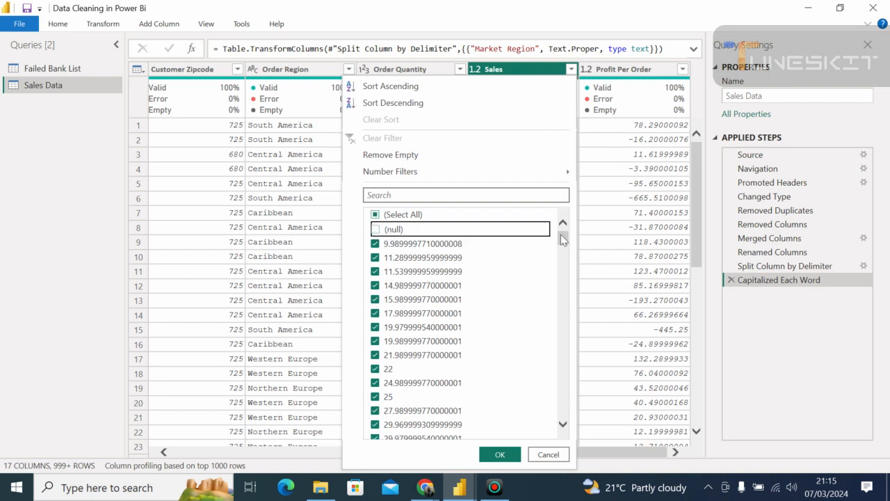
left_click_drag(561, 235, 547, 426)
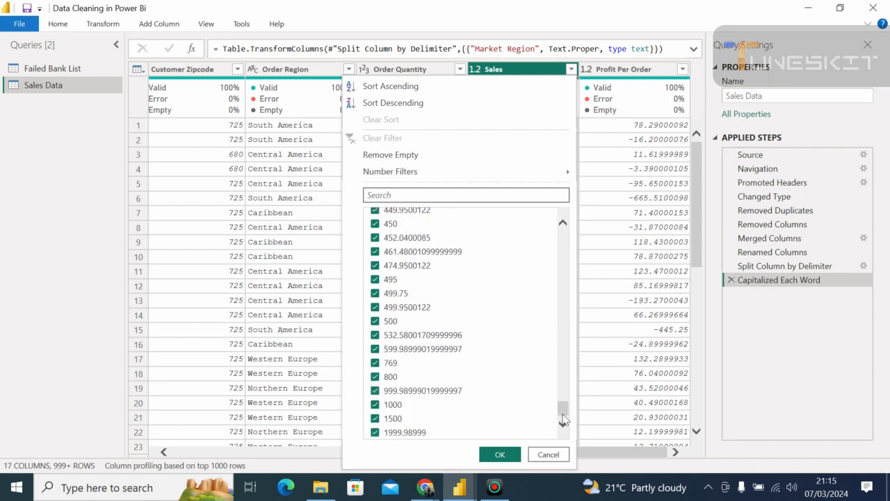
left_click_drag(563, 419, 562, 205)
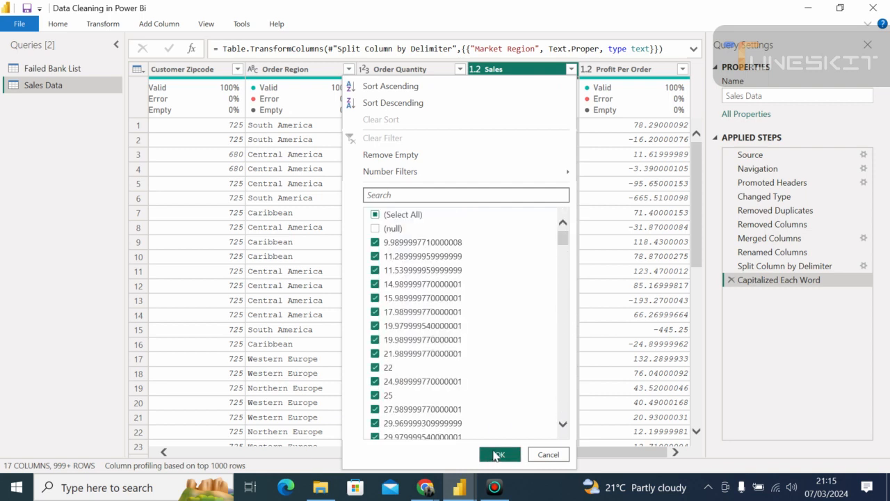
left_click(498, 454)
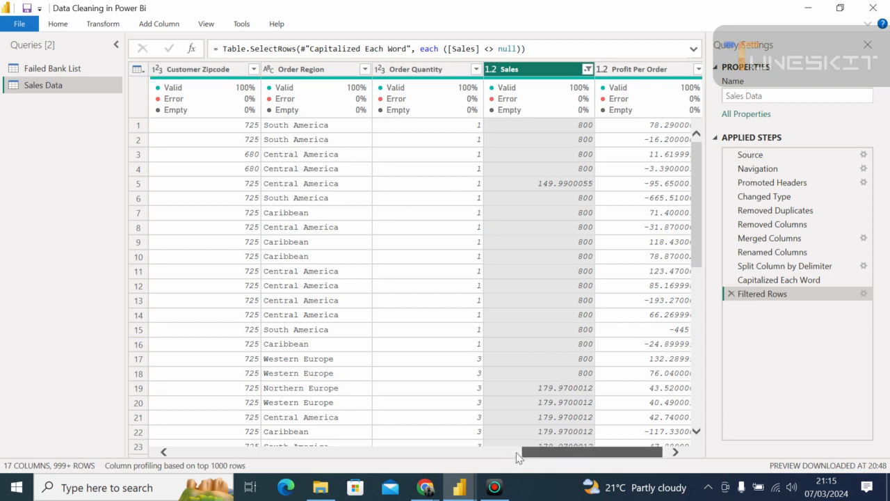
Step: Examine the valid, error and empty percentages of every column from Row_Id to Profit Per Order for remaining gaps
scroll(522, 456, "left", 2)
scroll(511, 456, "left", 5)
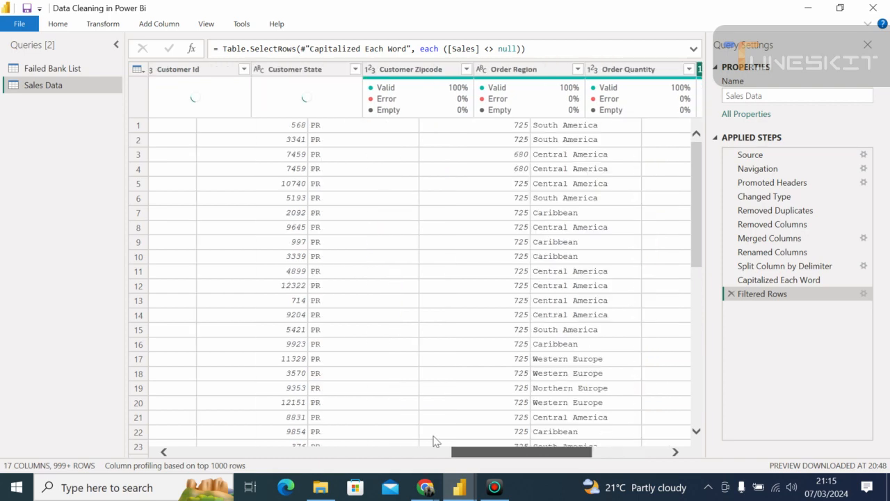
scroll(358, 427, "left", 2)
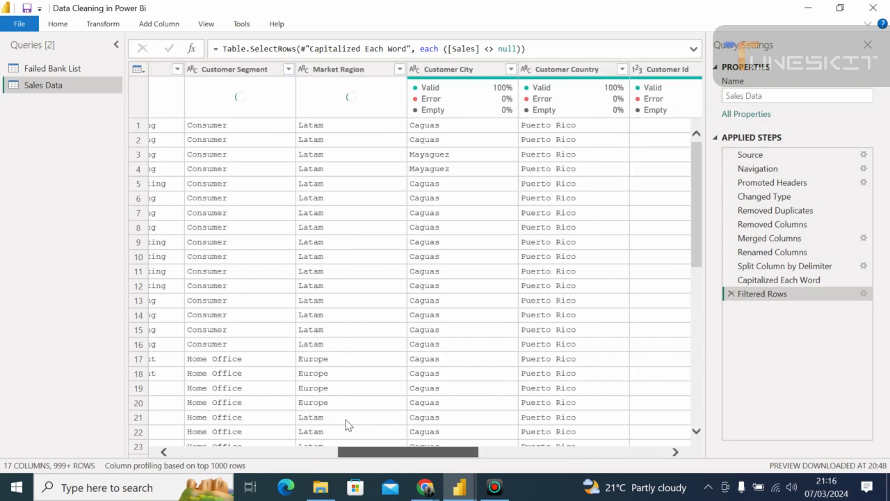
scroll(334, 424, "left", 5)
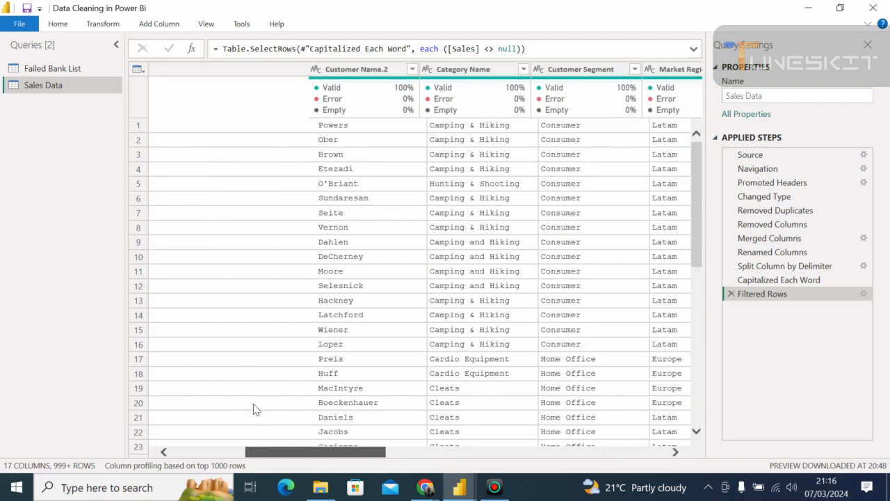
scroll(253, 409, "left", 3)
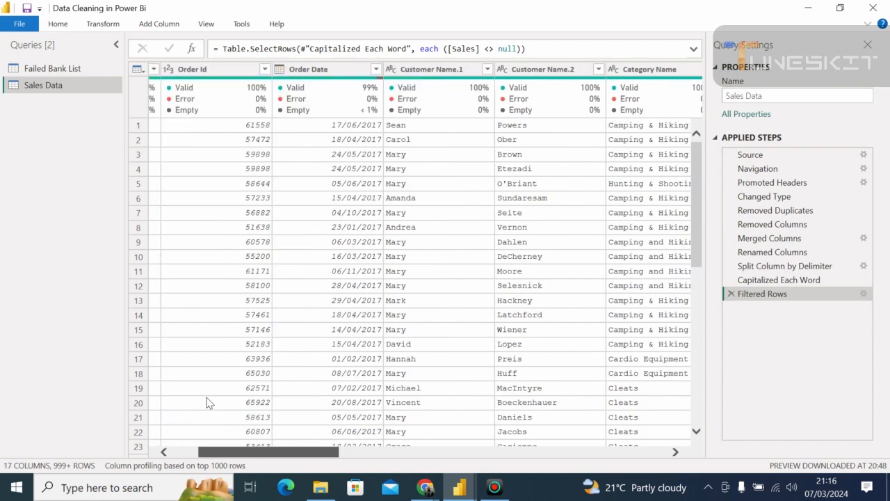
scroll(197, 402, "left", 1)
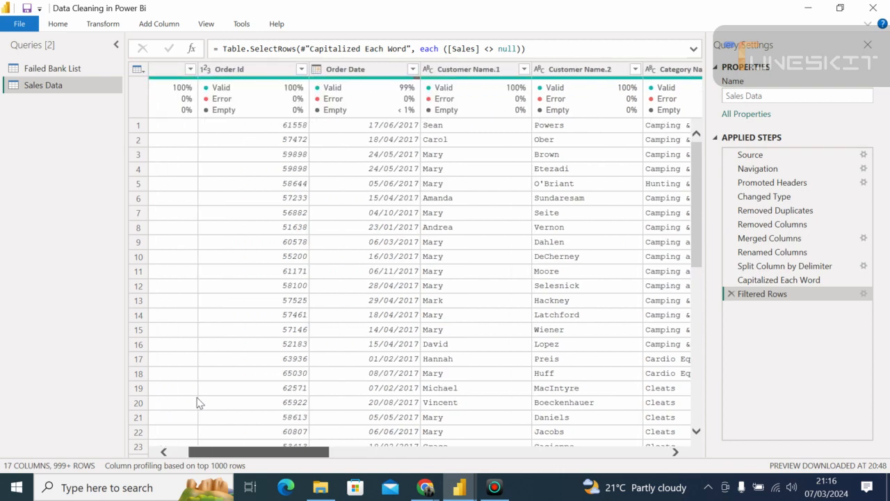
scroll(197, 402, "left", 3)
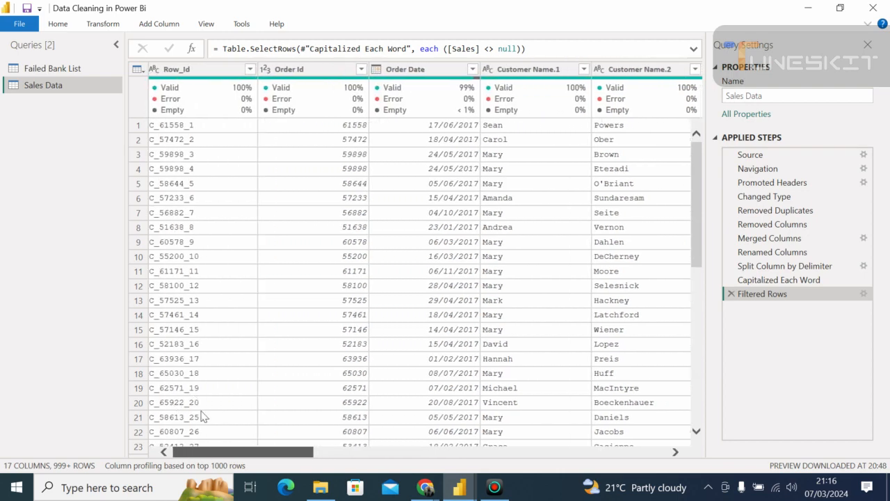
scroll(199, 417, "right", 12)
scroll(289, 429, "right", 8)
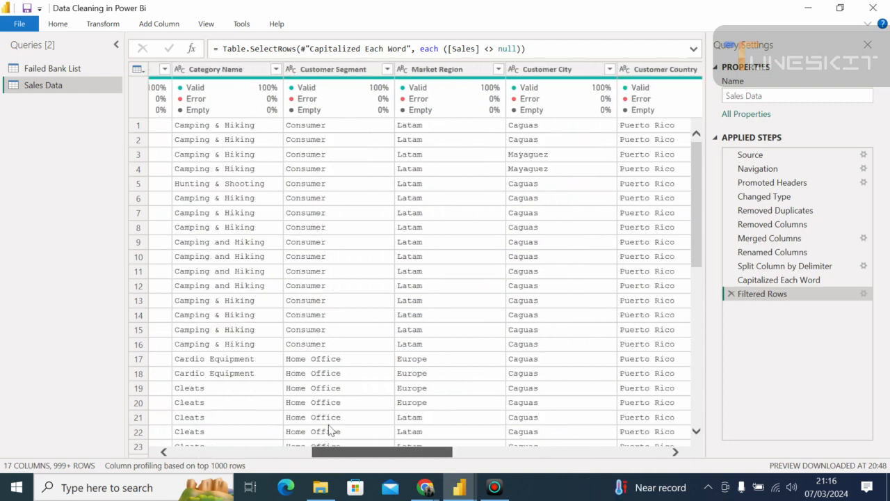
scroll(355, 431, "right", 6)
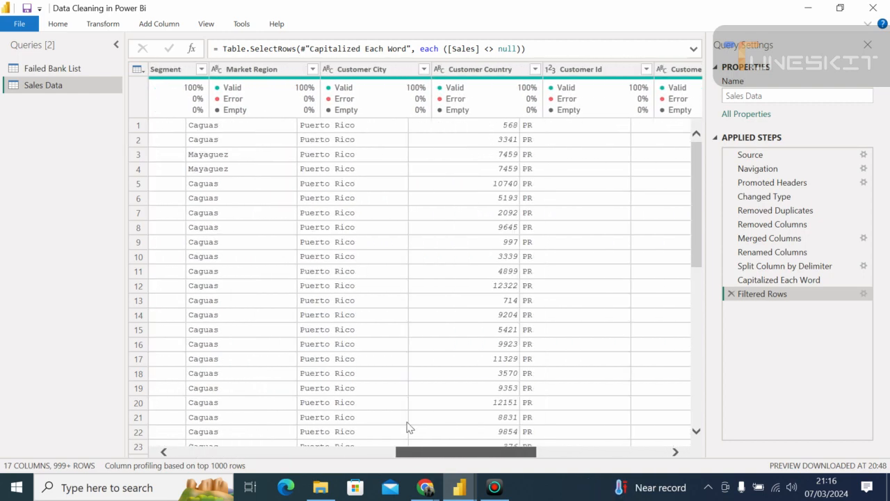
scroll(477, 427, "right", 6)
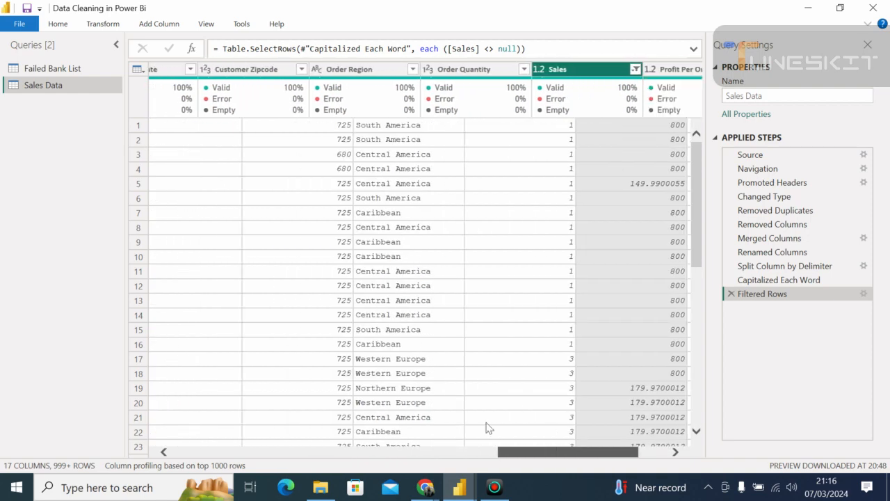
scroll(487, 427, "left", 10)
scroll(374, 417, "left", 8)
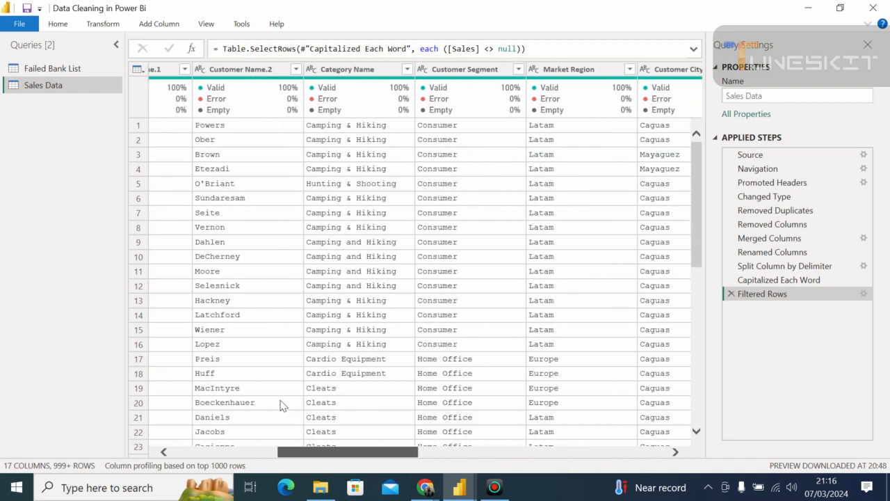
scroll(282, 403, "left", 5)
scroll(225, 392, "left", 1)
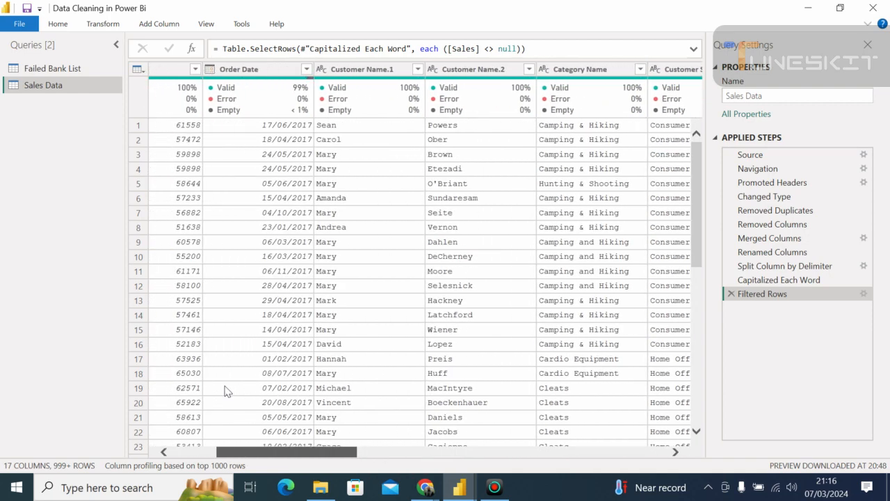
scroll(305, 394, "right", 10)
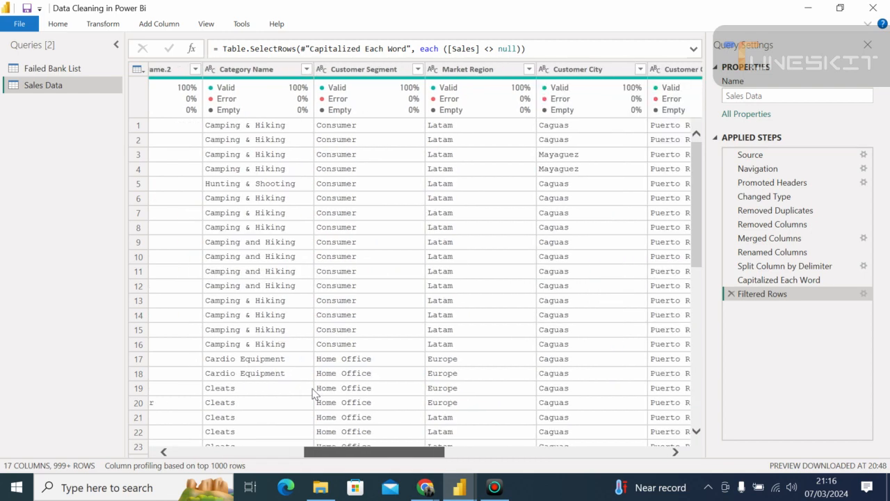
scroll(313, 394, "right", 10)
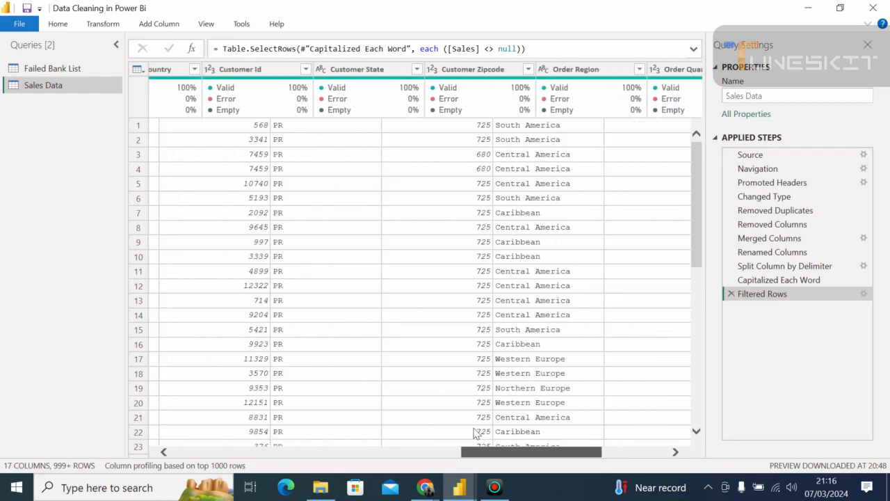
scroll(487, 434, "right", 5)
left_click(526, 438)
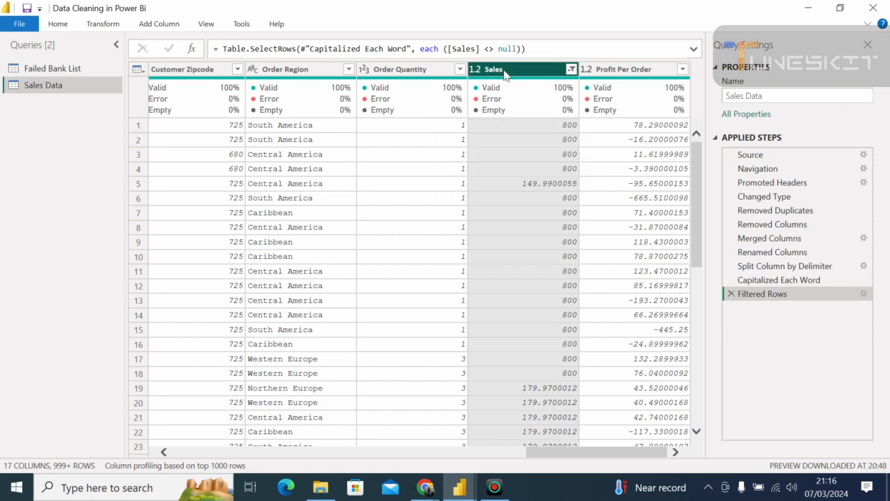
Step: Load the complete list of Sales filter values to check that null is excluded, and confirm the filter
left_click(572, 69)
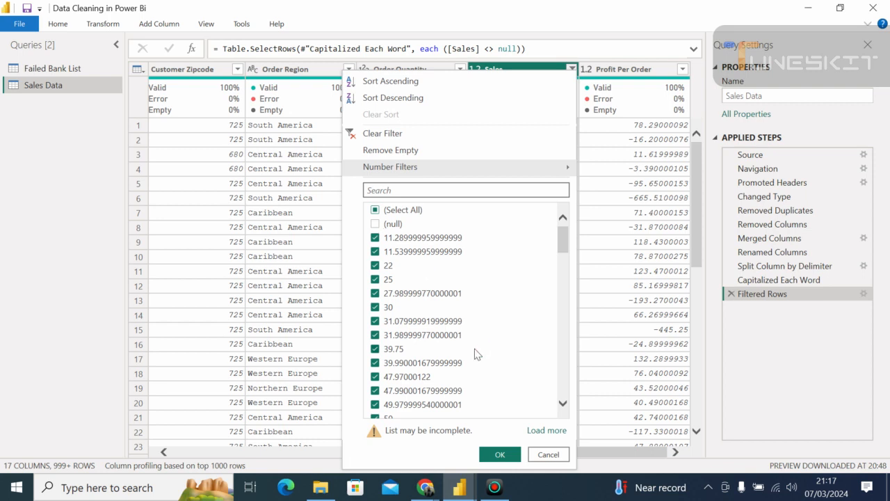
left_click(547, 430)
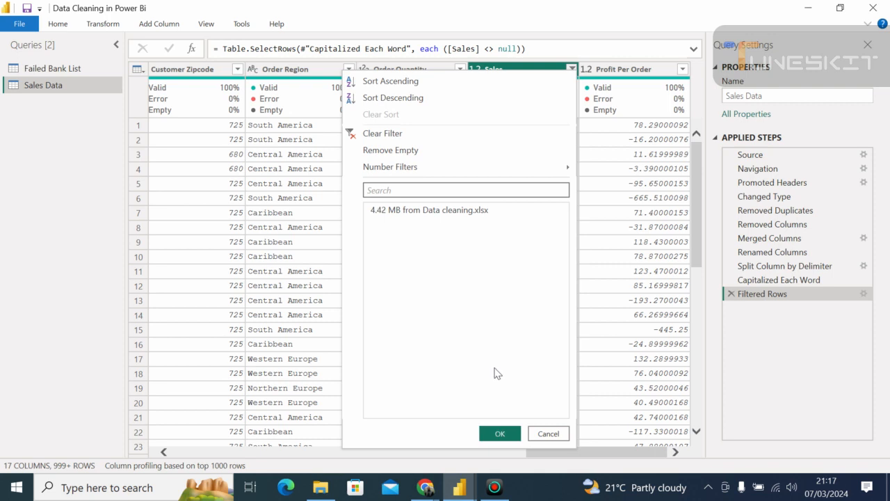
left_click(498, 434)
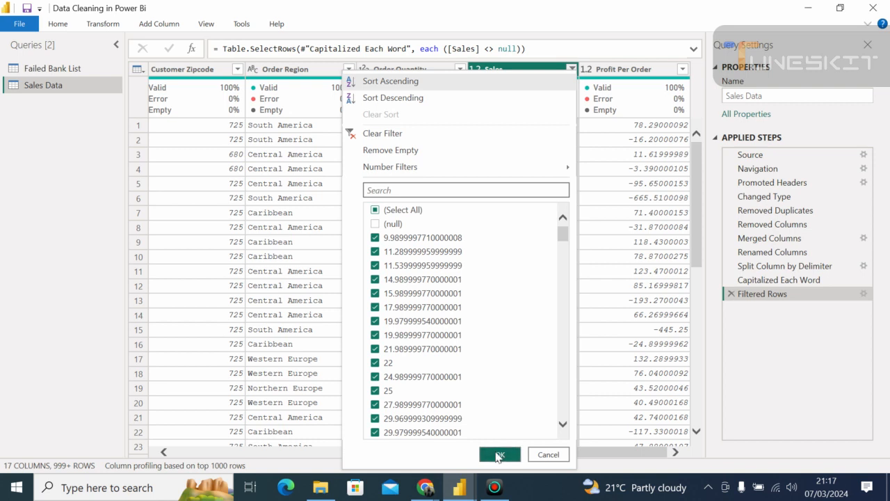
left_click(499, 454)
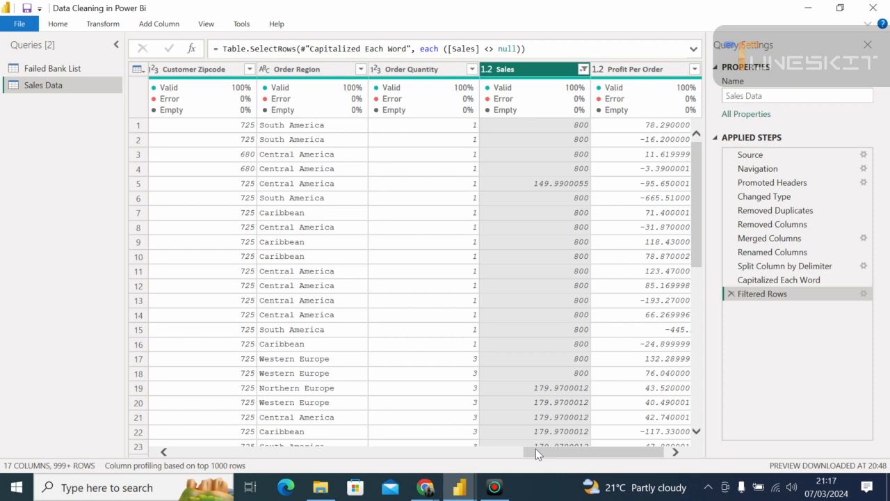
left_click_drag(536, 453, 522, 454)
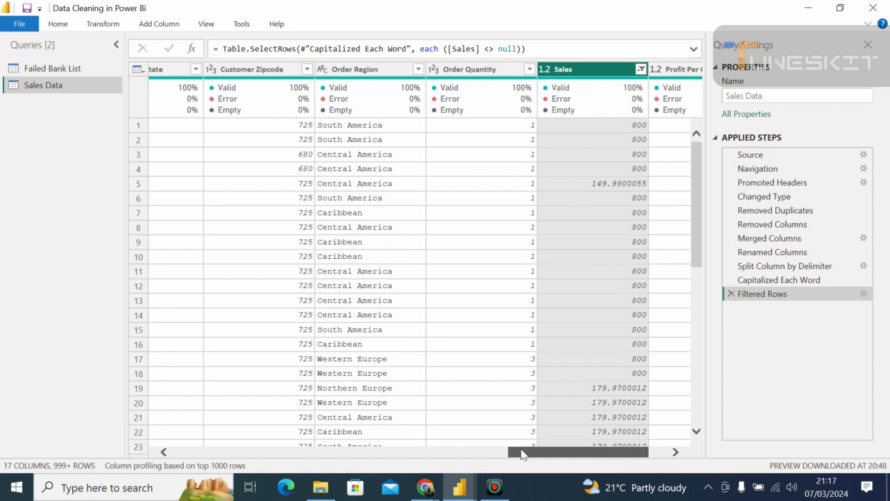
left_click_drag(522, 453, 562, 462)
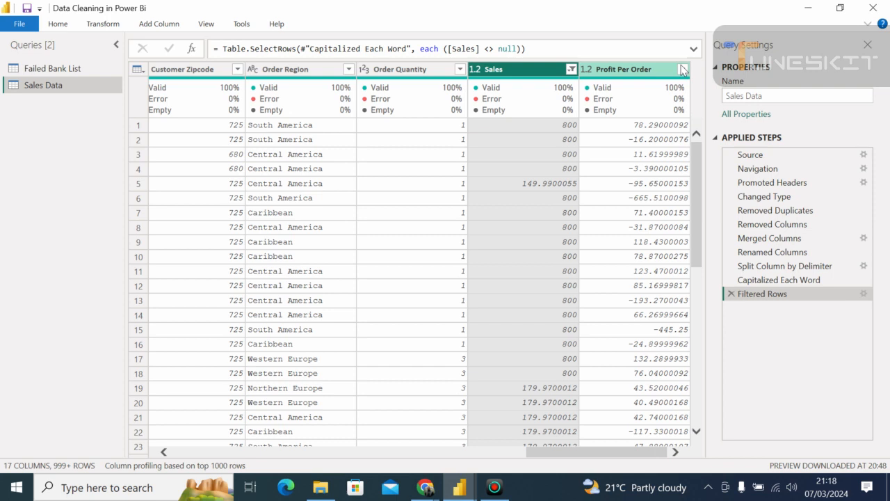
Step: Select all values in the Sales filter, exclude null, and apply the filter again
left_click(571, 69)
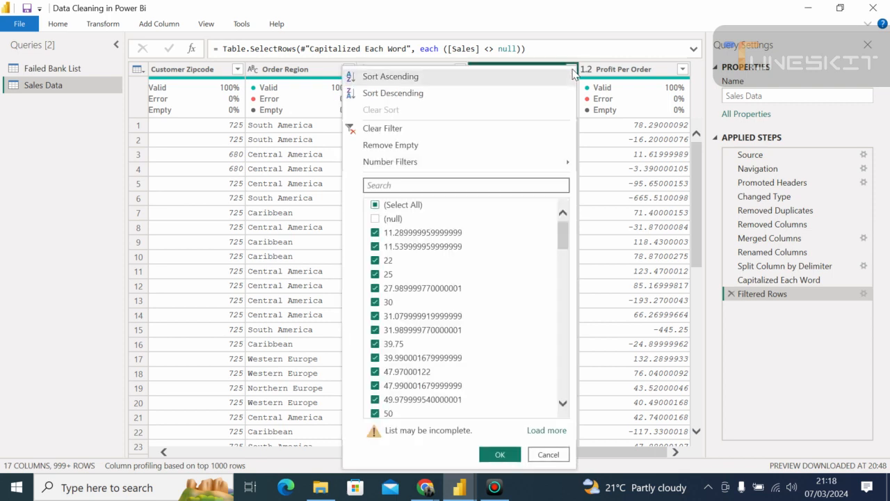
left_click(375, 205)
left_click(376, 205)
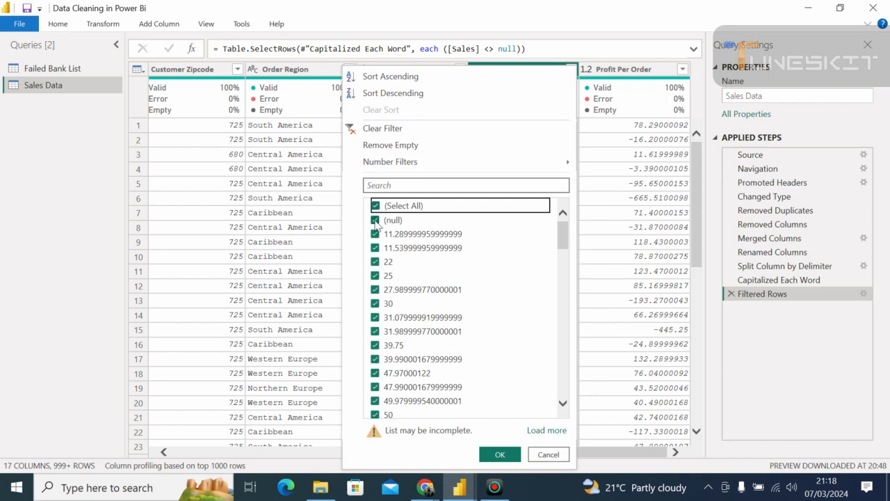
left_click(375, 220)
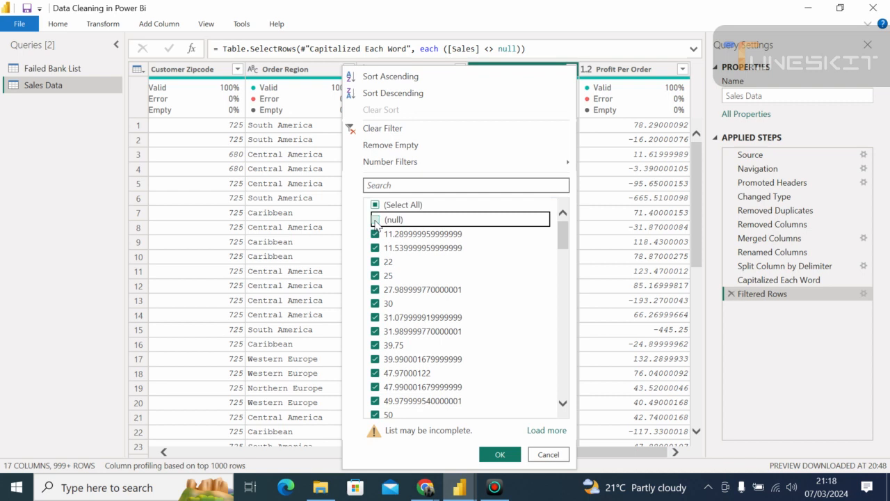
left_click(500, 454)
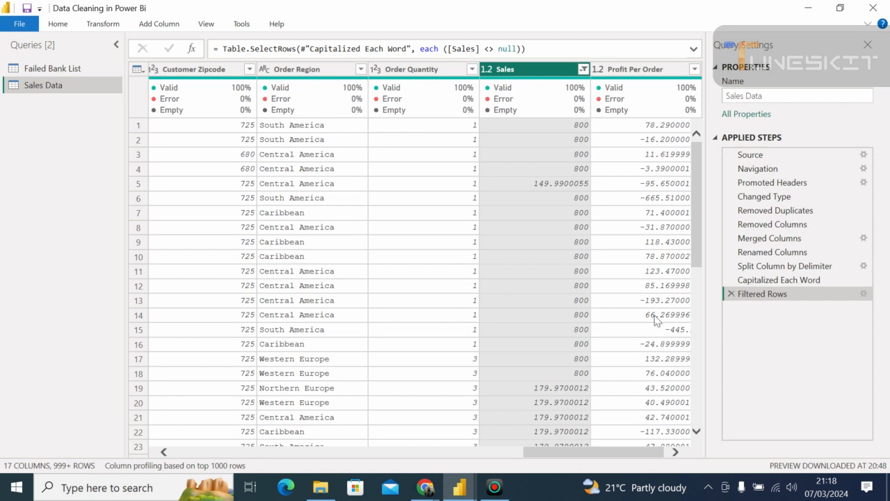
left_click(676, 451)
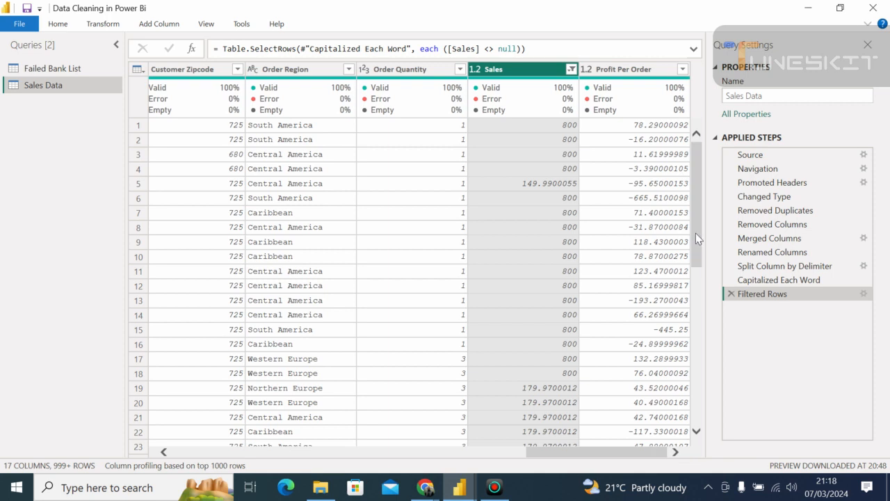
Step: Load more values in the Profit Per Order filter to check for nulls, and confirm it with all values selected
left_click(682, 70)
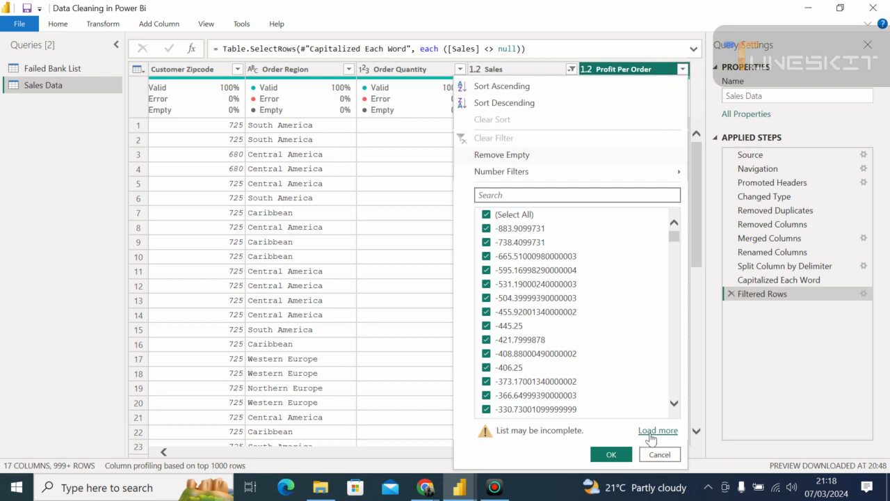
left_click(650, 432)
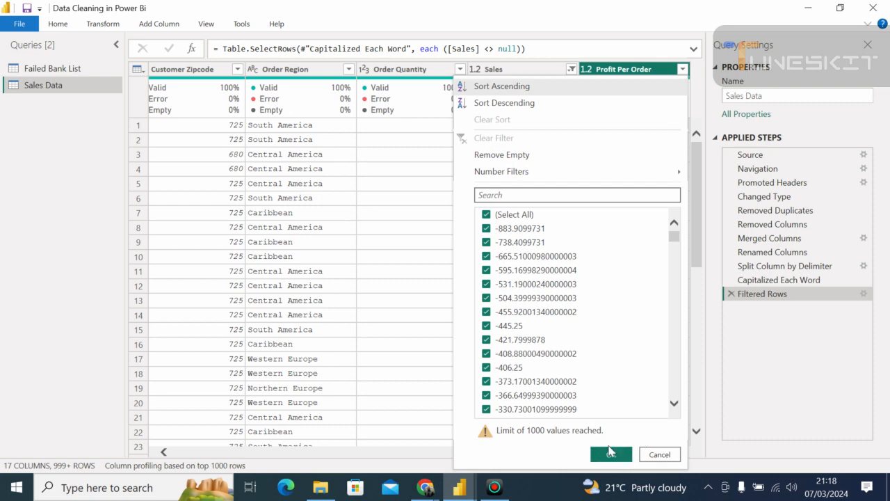
left_click(608, 449)
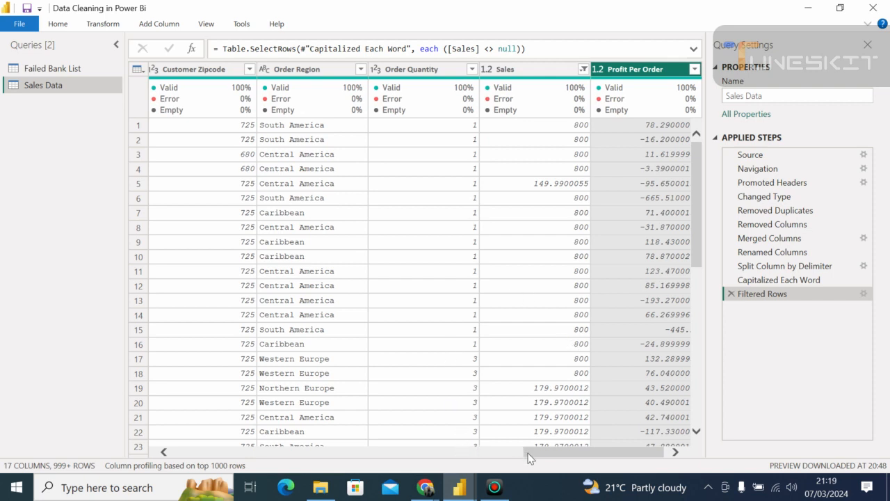
left_click_drag(528, 457, 579, 452)
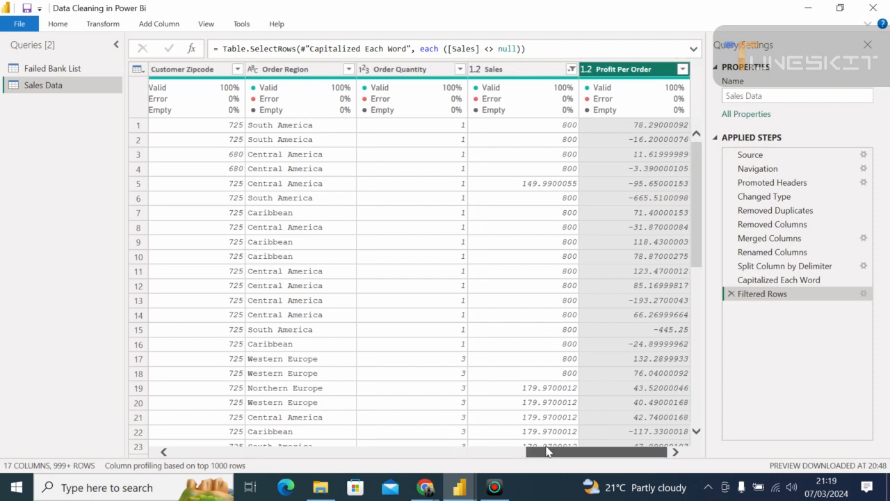
Step: Filter the Order Date column to exclude null values
left_click_drag(570, 454, 257, 389)
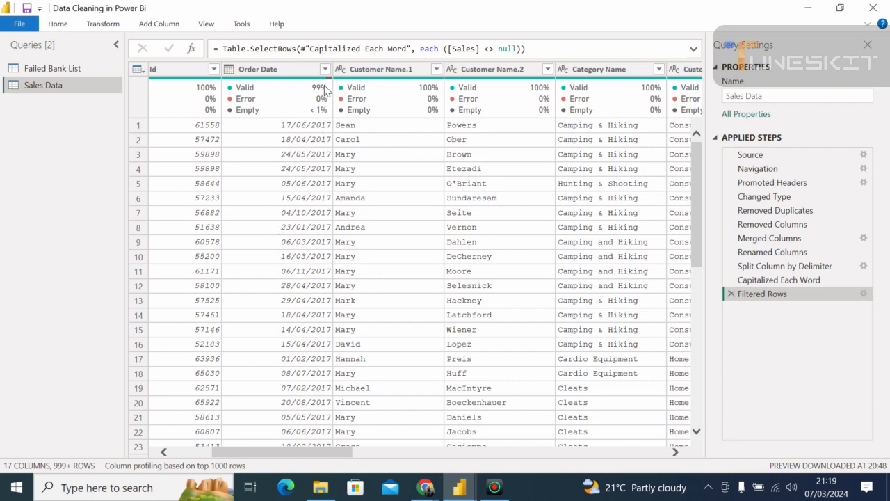
mouse_move(324, 88)
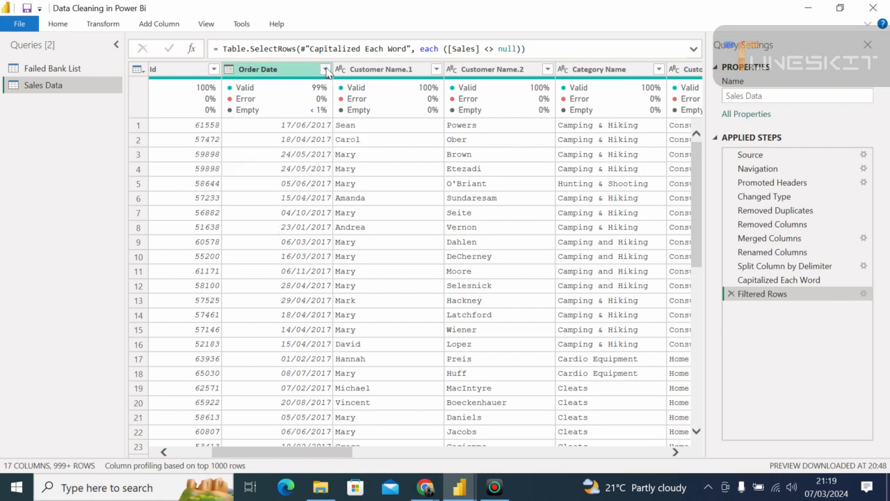
left_click(324, 70)
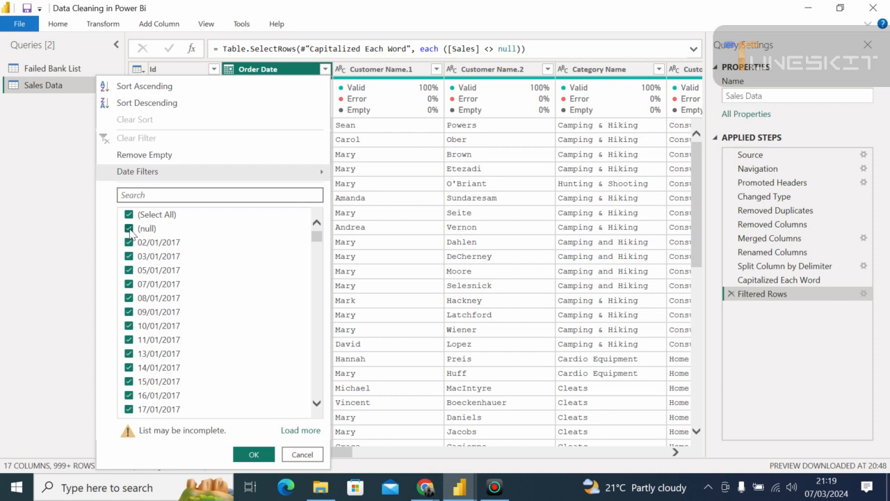
left_click(129, 229)
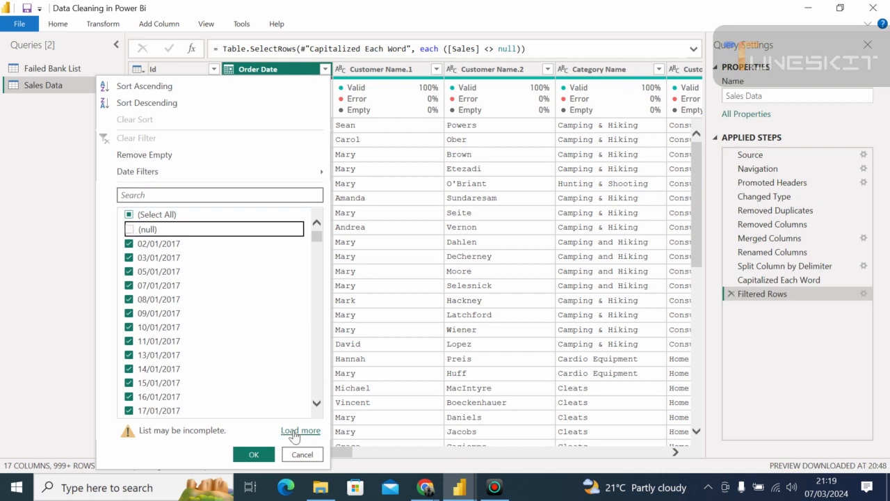
left_click(254, 453)
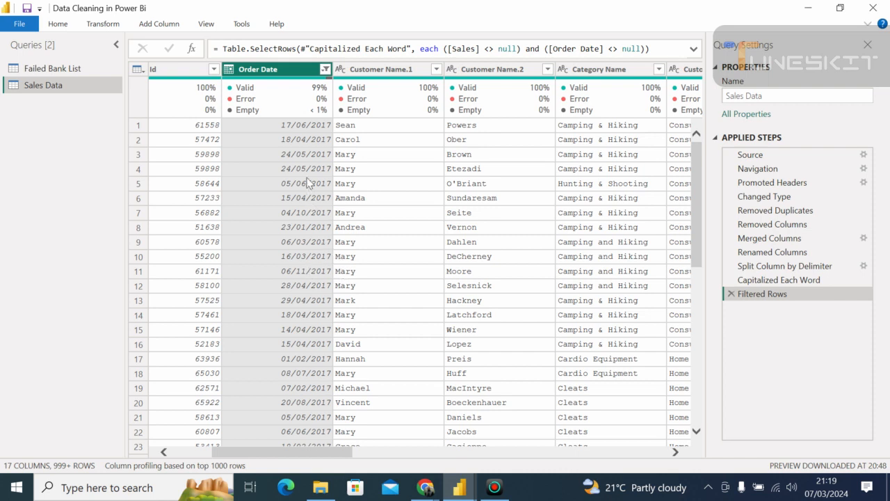
Step: Load the complete list of Order Date filter values to check that null is excluded, and confirm the filter
left_click(325, 70)
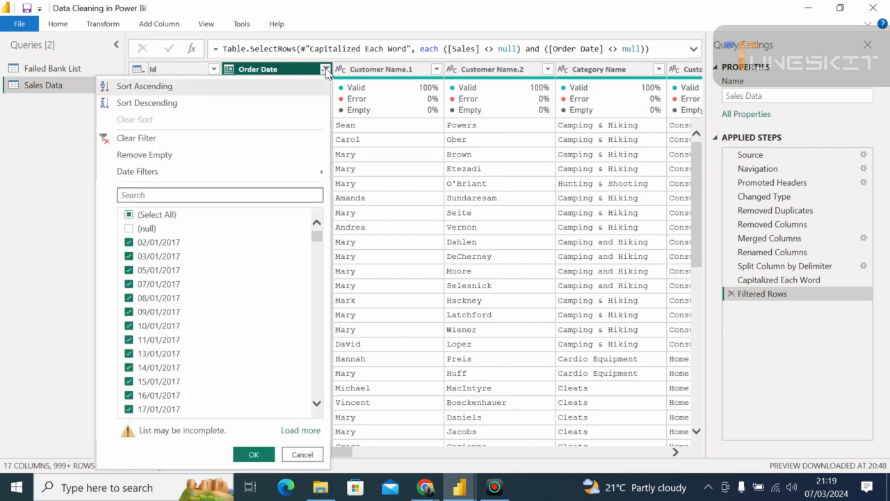
left_click(300, 431)
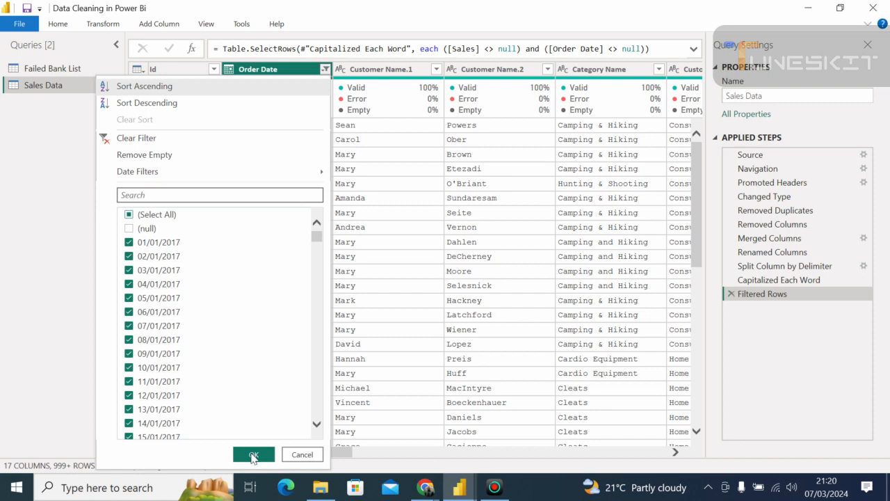
left_click(252, 456)
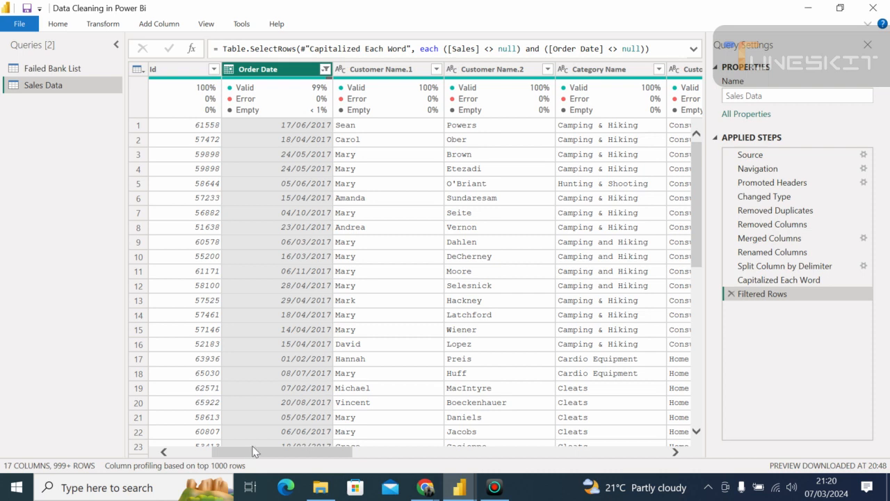
Step: Remove the empty values from the Order Date column and check the quality figures of the columns from Row_Id to Profit Per Order
left_click(319, 113)
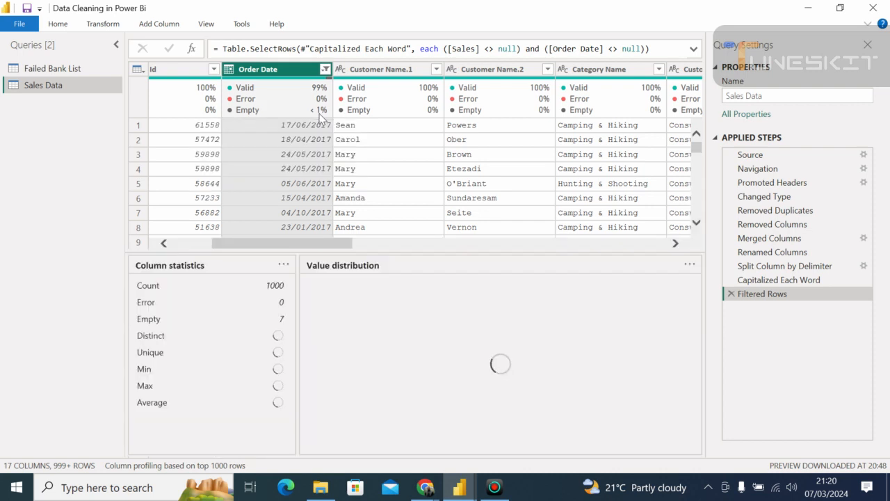
mouse_move(320, 116)
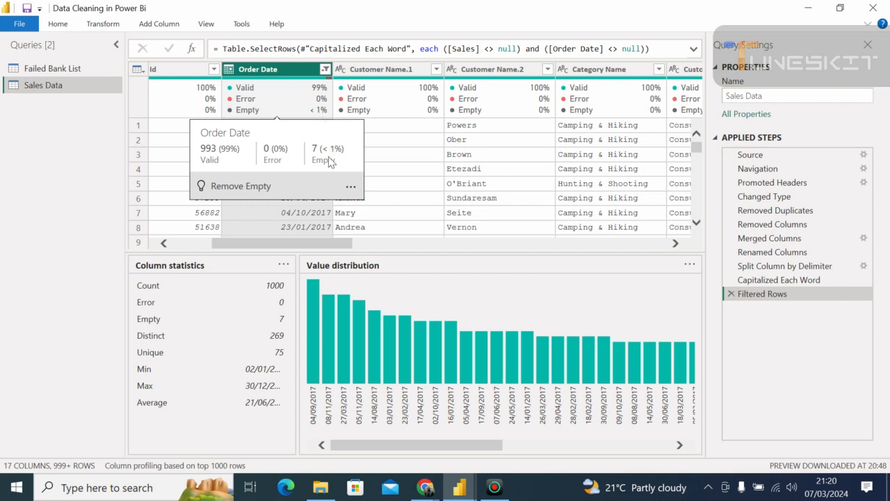
left_click(245, 186)
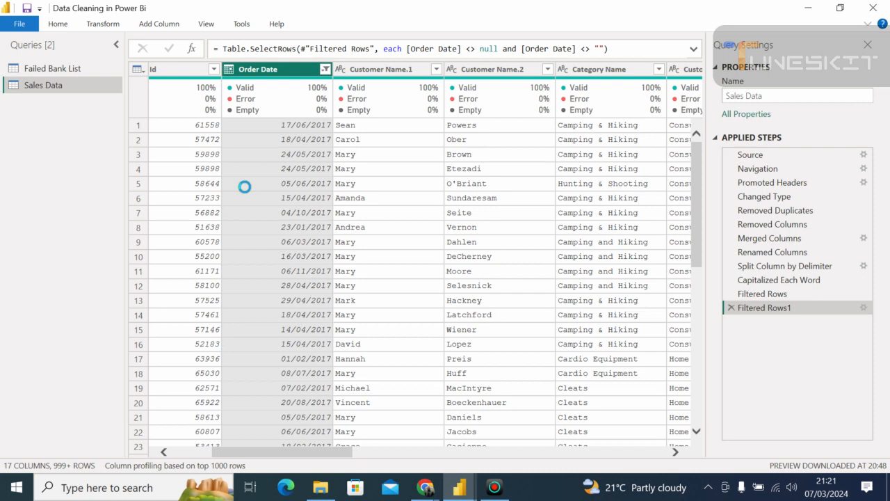
left_click(245, 186)
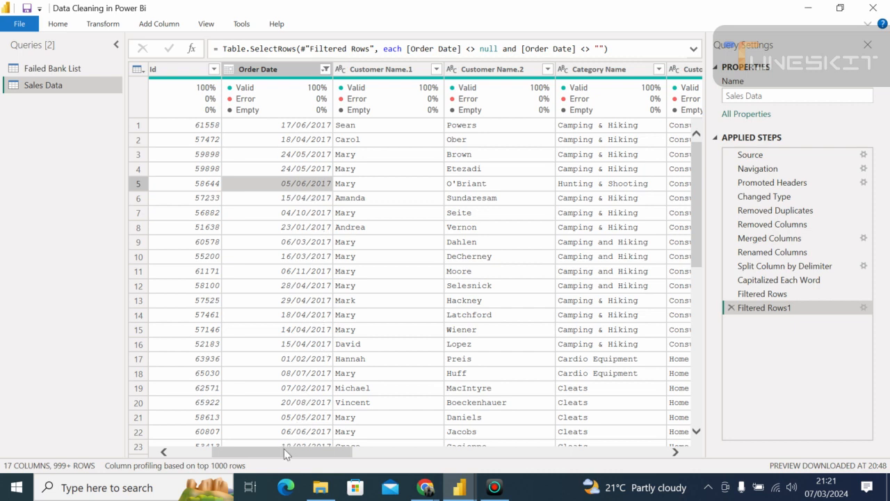
left_click_drag(284, 449, 234, 452)
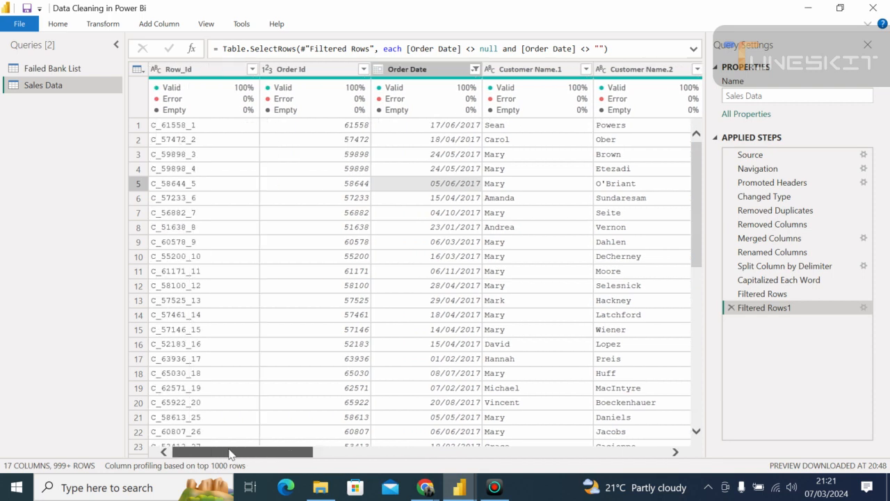
left_click_drag(231, 454, 632, 459)
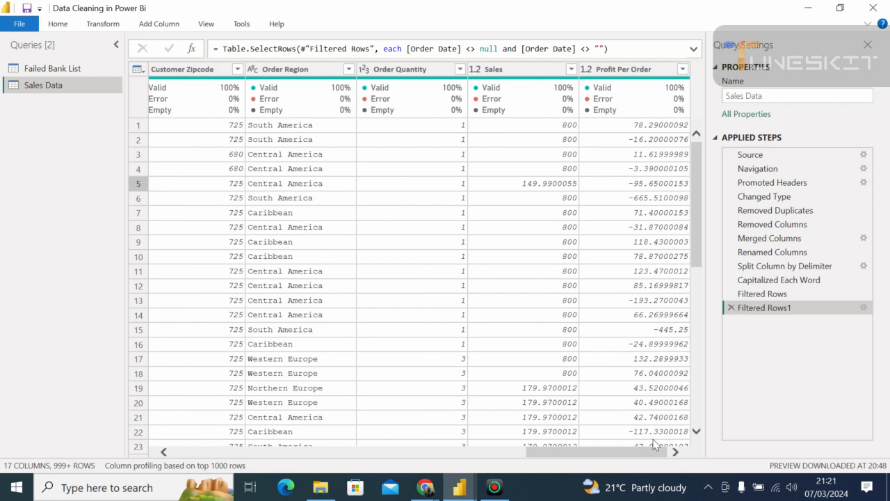
scroll(621, 452, "down", 1)
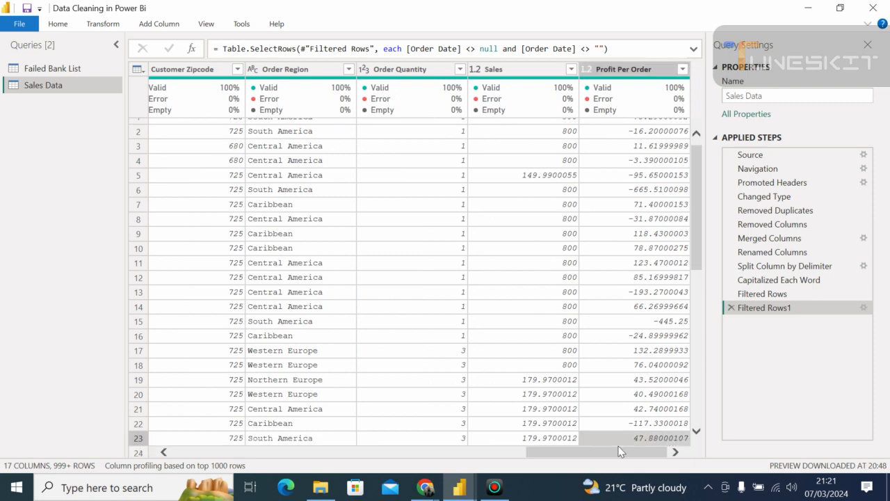
Step: Set the data type of Row_Id and Order Id to Text and that of Order Date to Date
left_click_drag(608, 452, 156, 401)
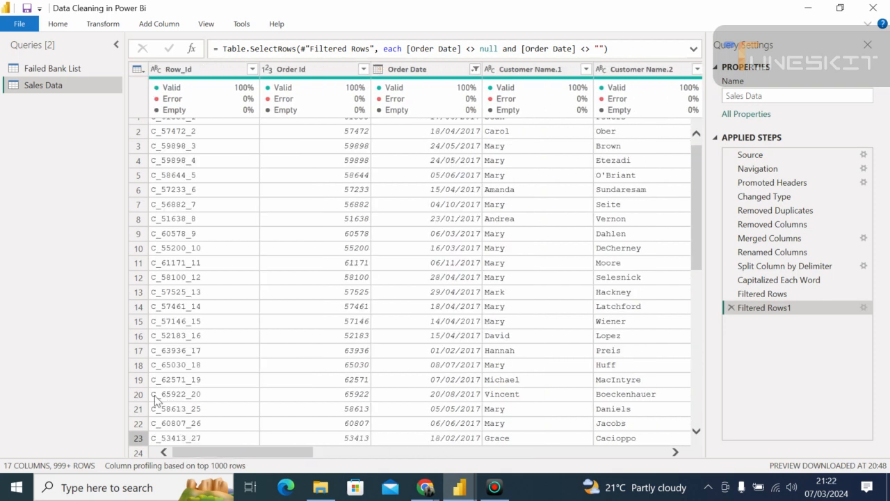
left_click(155, 69)
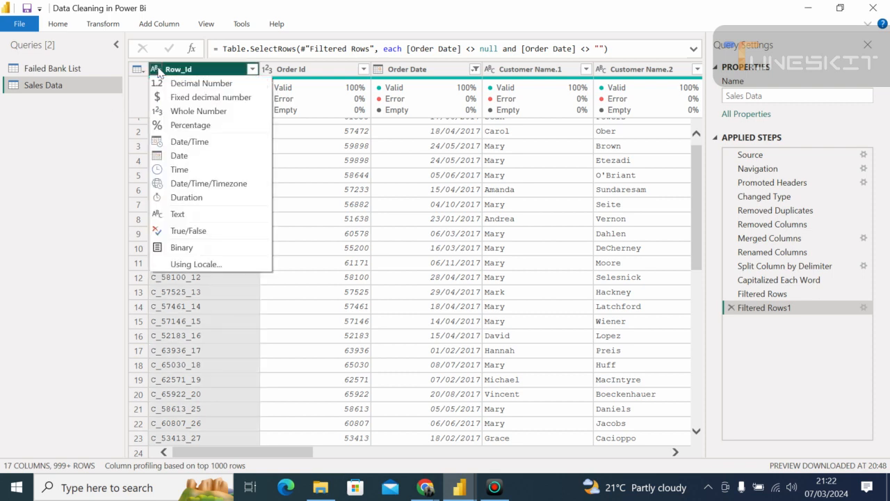
left_click(178, 214)
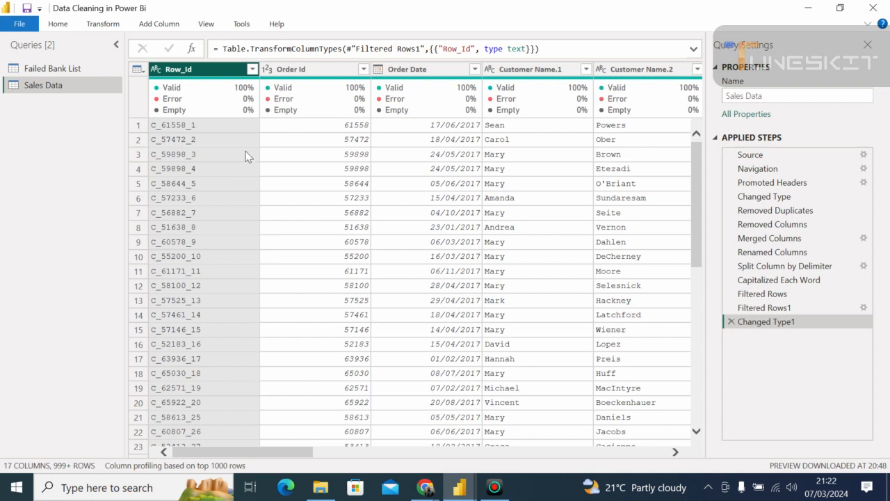
left_click(266, 70)
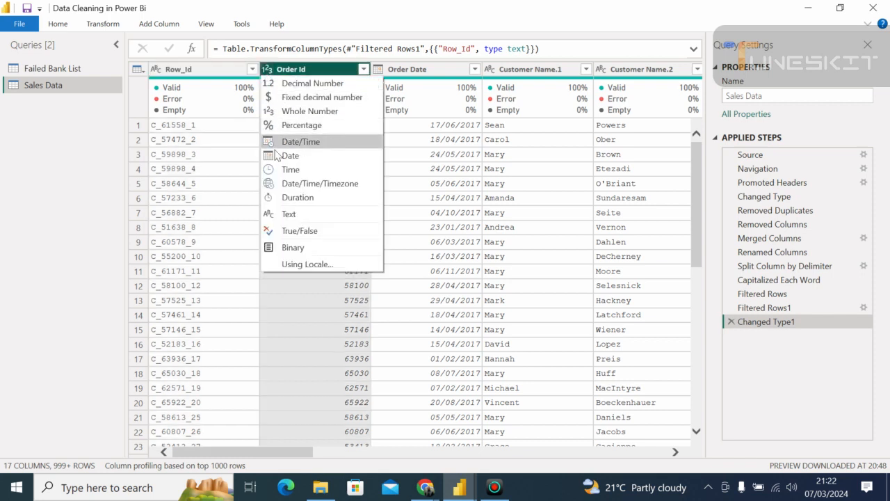
left_click(285, 214)
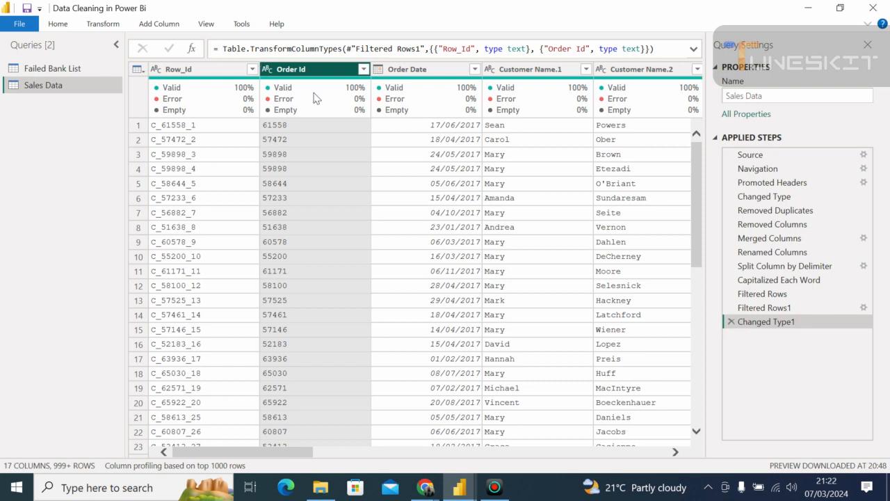
mouse_move(390, 82)
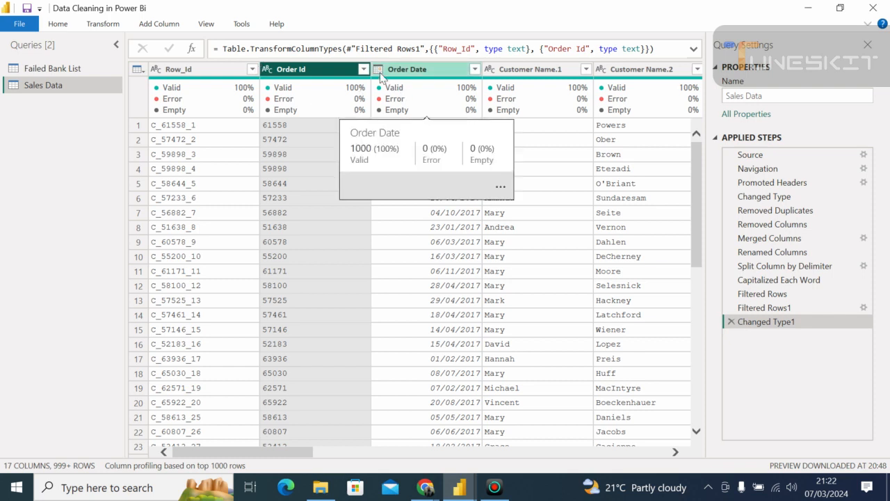
left_click(379, 71)
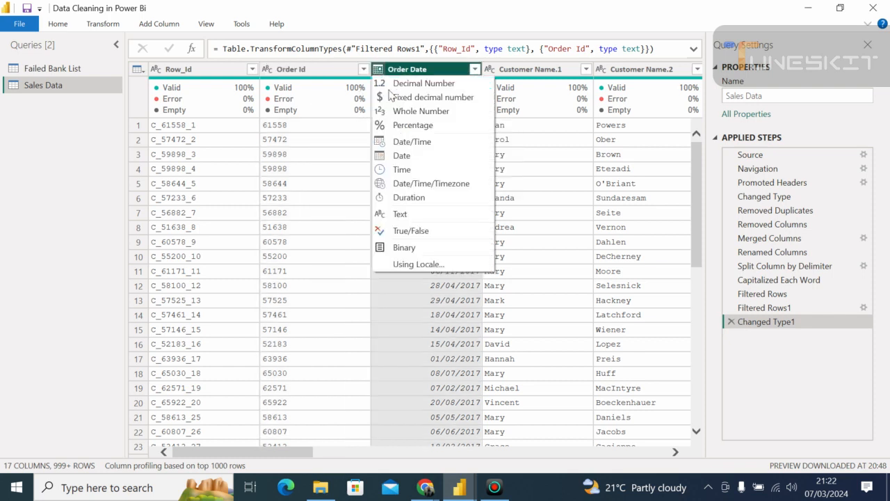
left_click(401, 155)
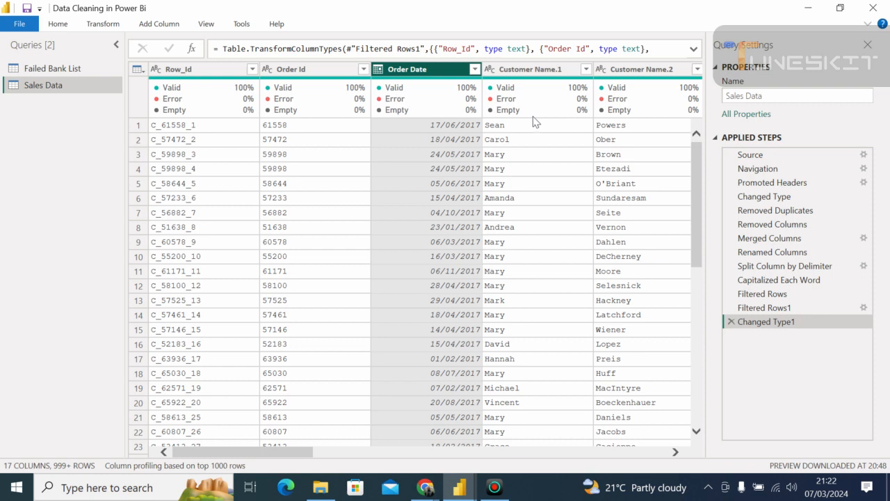
Step: Merge the Customer Name.1 and Customer Name.2 columns into one column with Tab as the separator
left_click(542, 78)
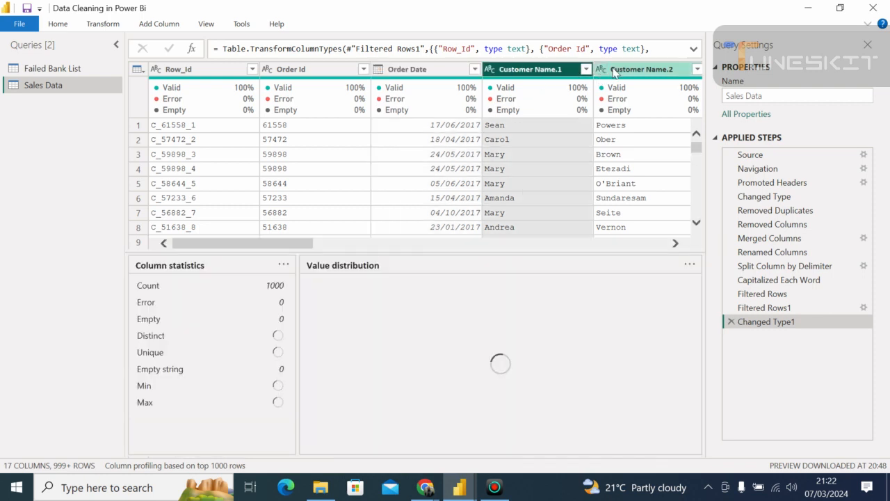
left_click(614, 72)
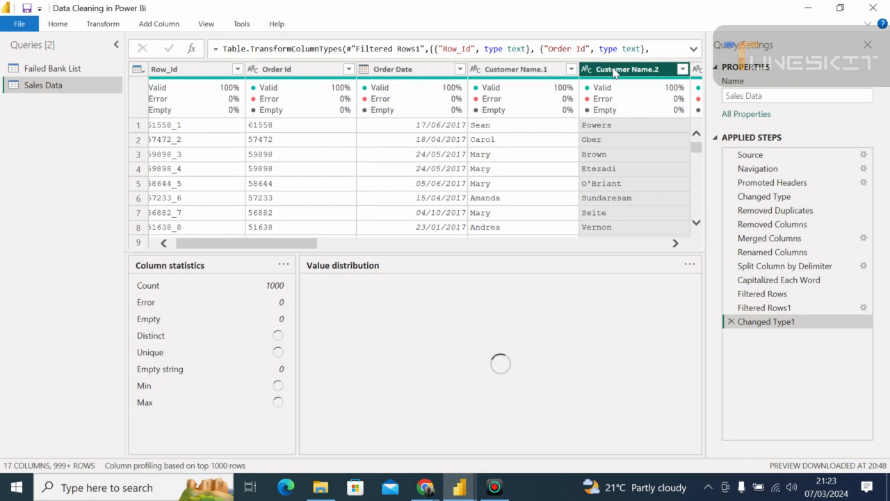
left_click(539, 73)
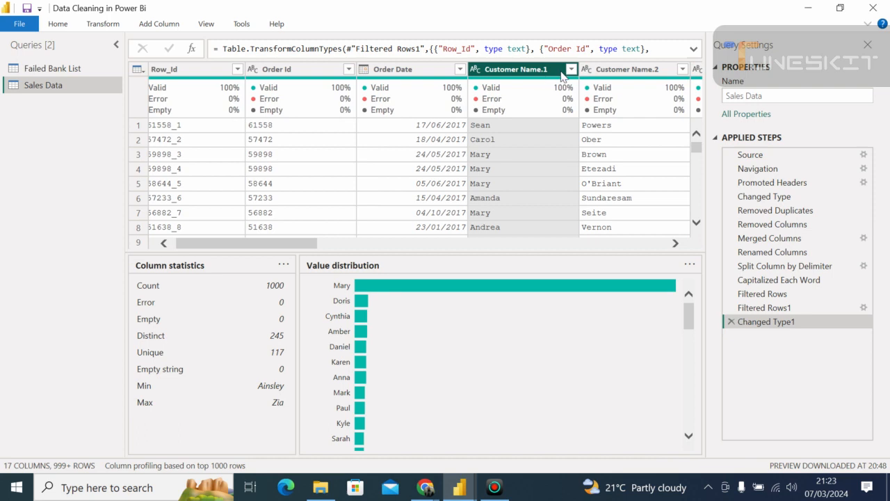
left_click(607, 70, "ctrl")
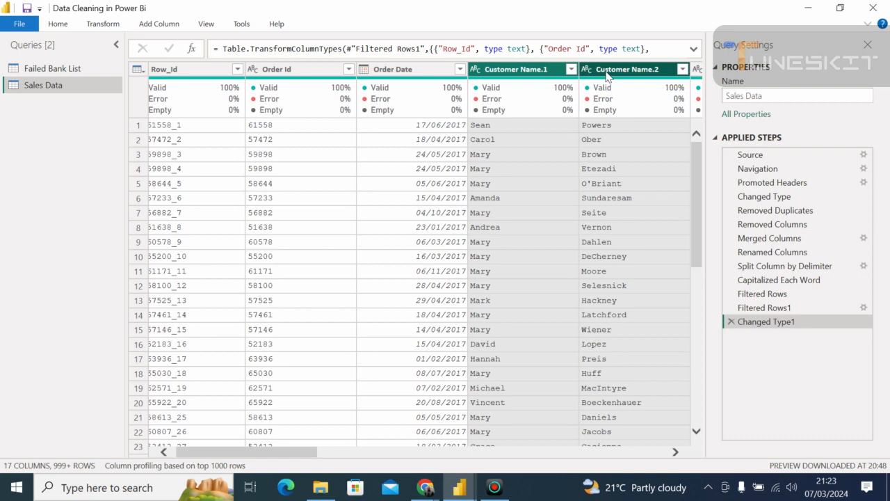
right_click(608, 73)
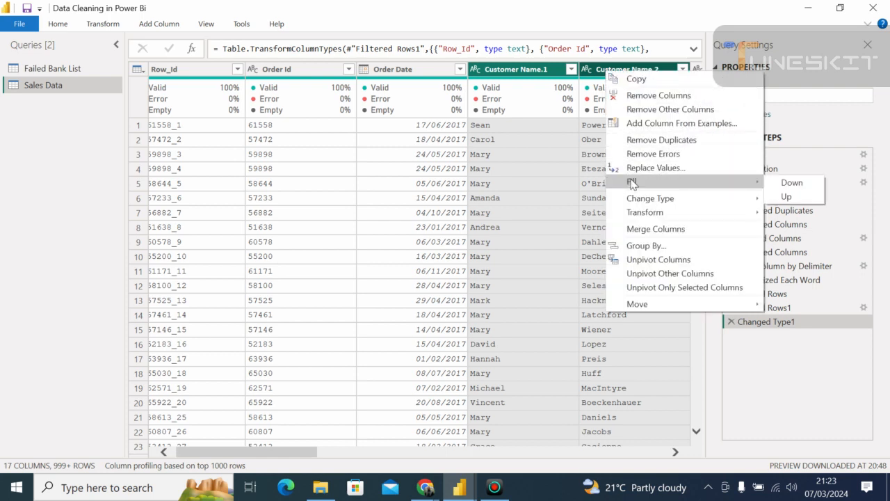
left_click(647, 230)
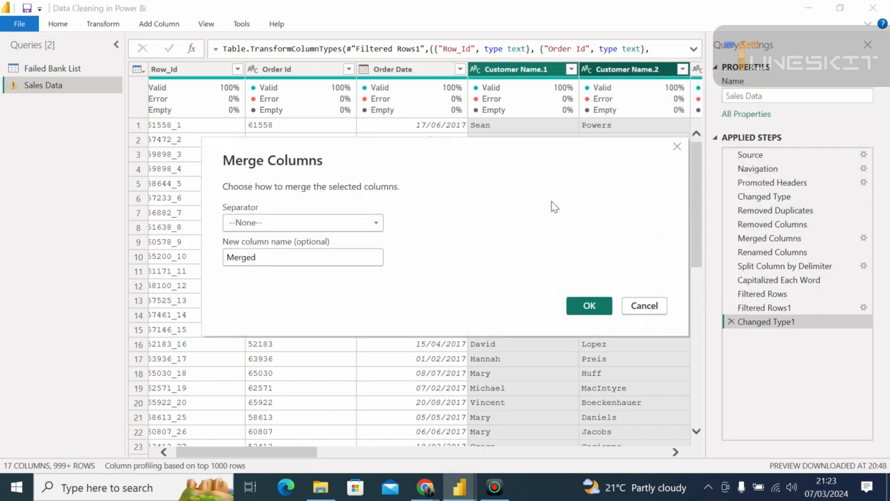
left_click(373, 225)
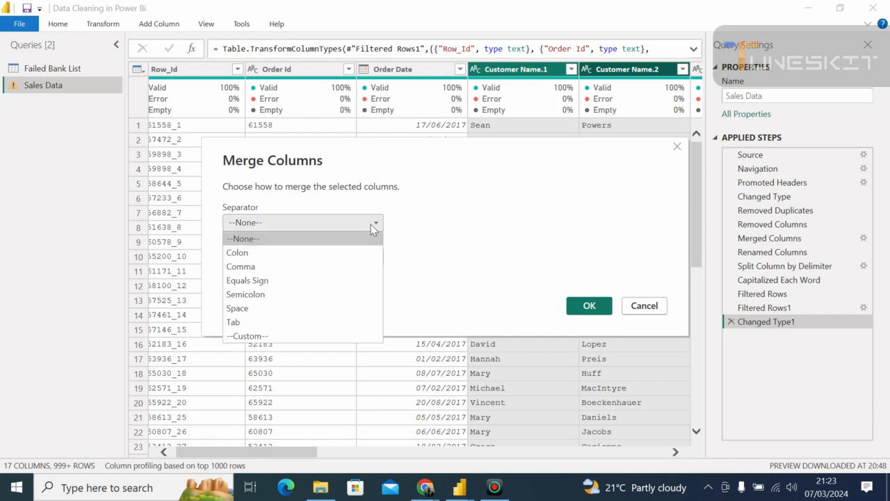
left_click(254, 322)
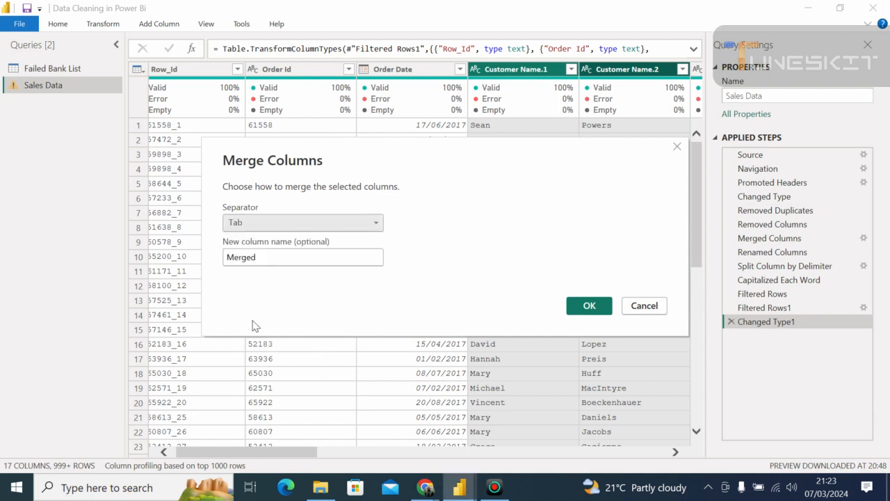
left_click(586, 308)
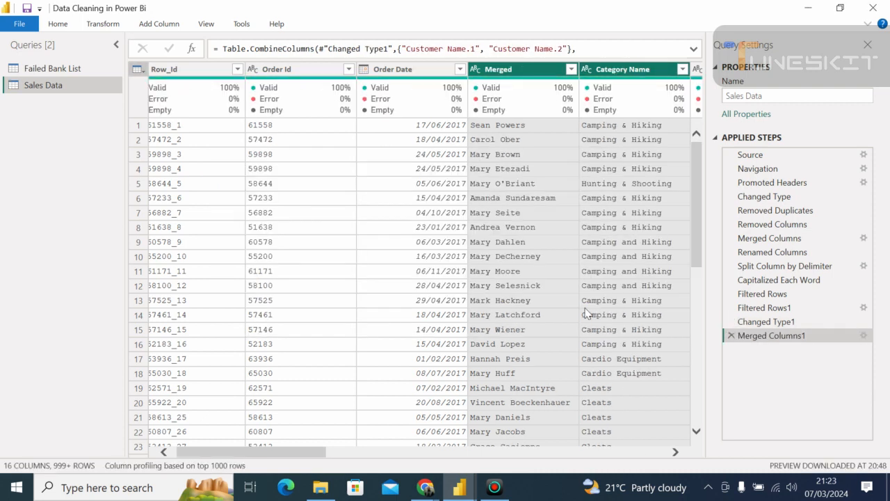
Step: Rename the Merged column as Customer Name
double_click(504, 71)
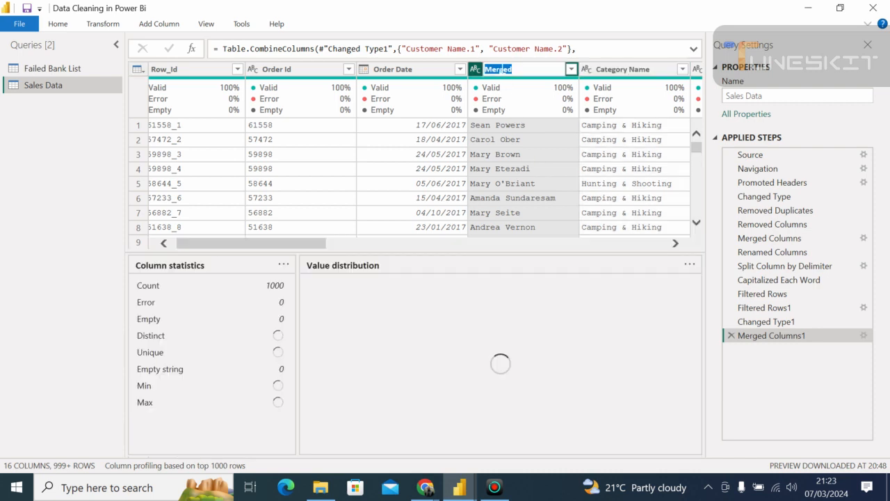
left_click(513, 70)
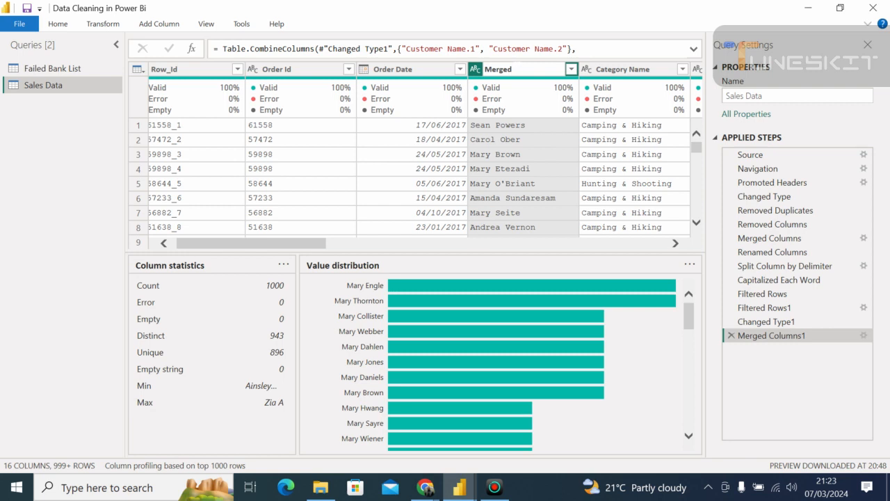
key("BackSpace")
key("BackSpace")
key("BackSpace")
key("BackSpace")
key("BackSpace")
type("Customer Name")
key("Return")
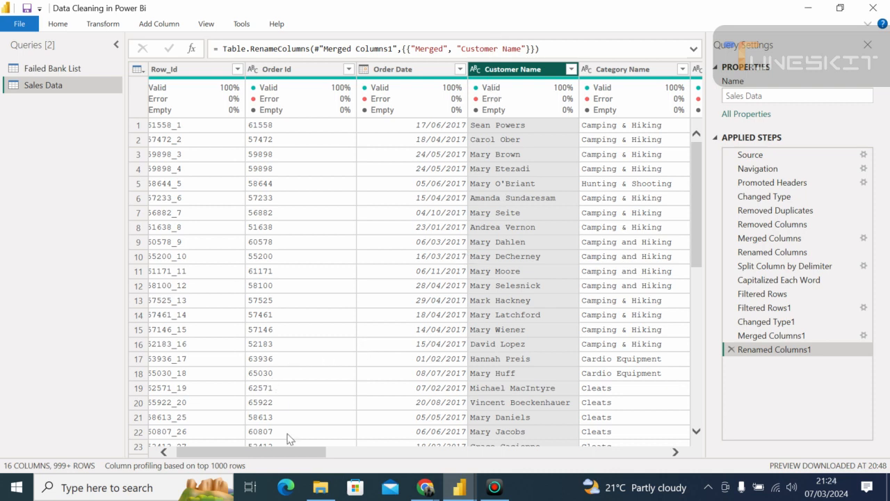
Step: Set the data type of the Customer Id and Customer Zipcode columns to Text
left_click_drag(282, 452, 355, 489)
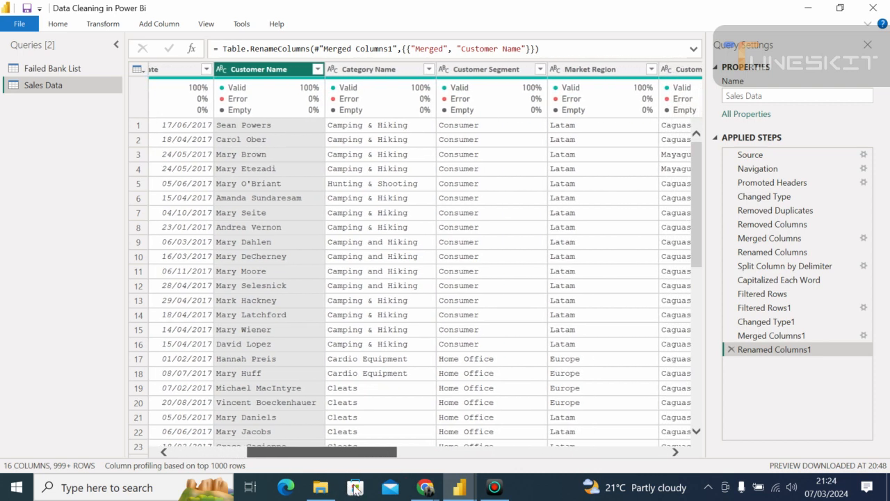
left_click_drag(355, 489, 474, 491)
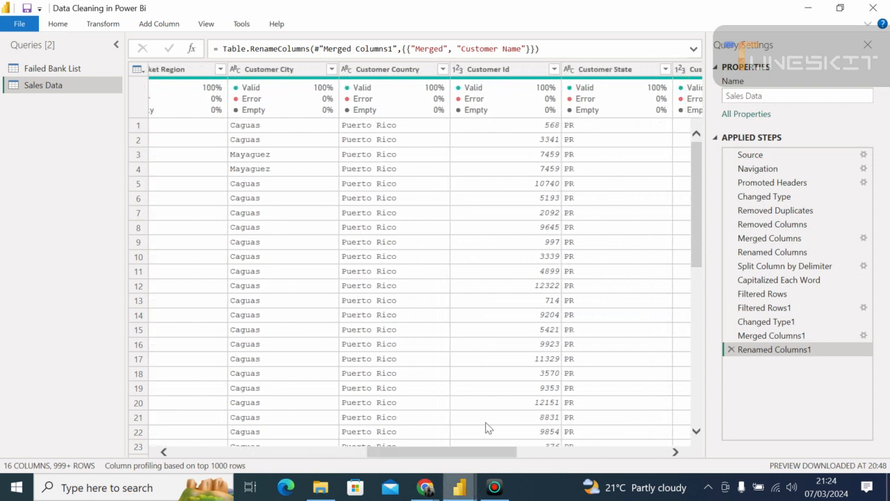
left_click(455, 75)
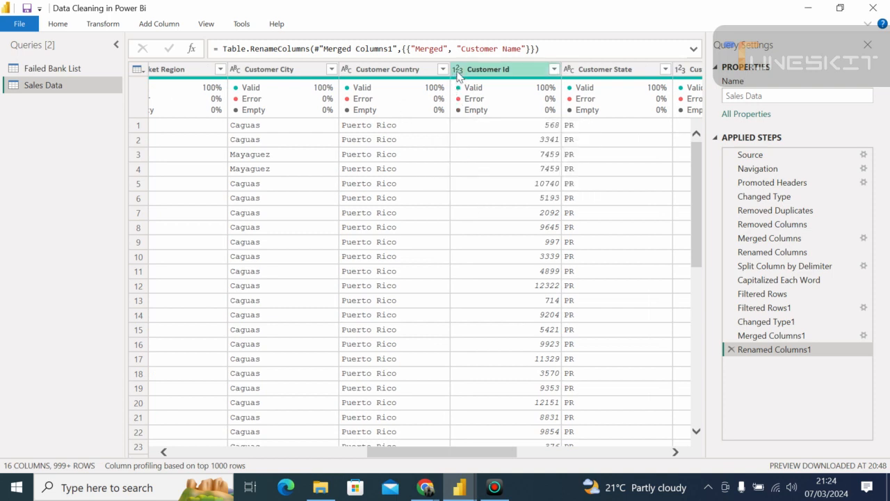
left_click(457, 70)
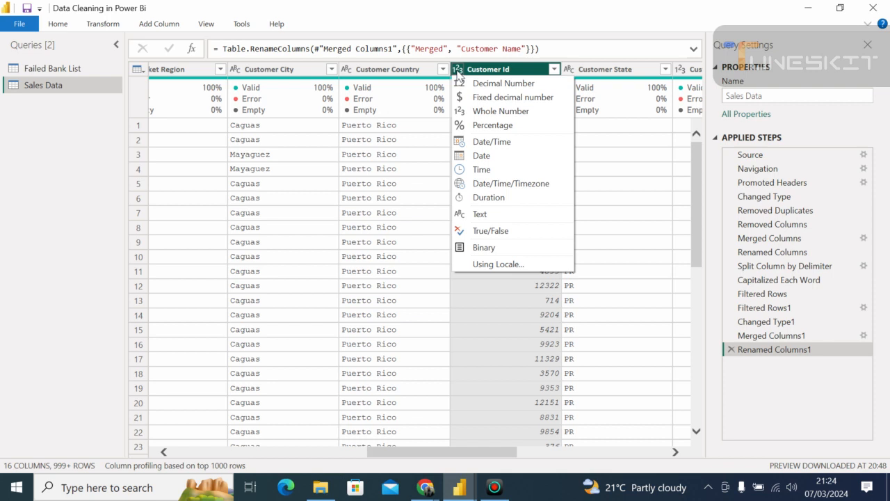
left_click(460, 214)
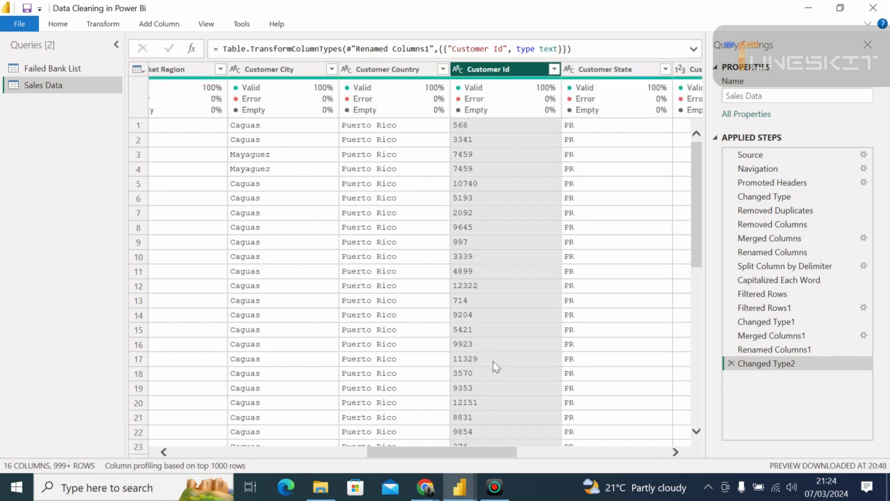
left_click_drag(446, 452, 536, 469)
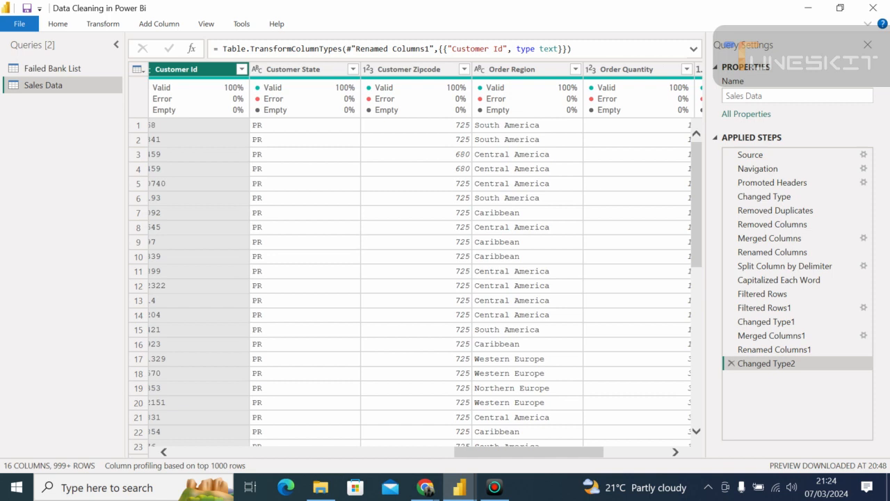
left_click(368, 69)
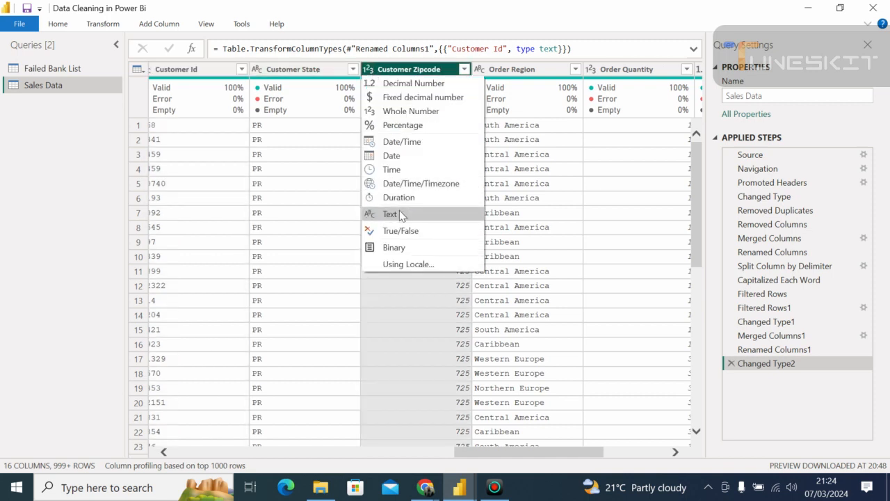
left_click(390, 214)
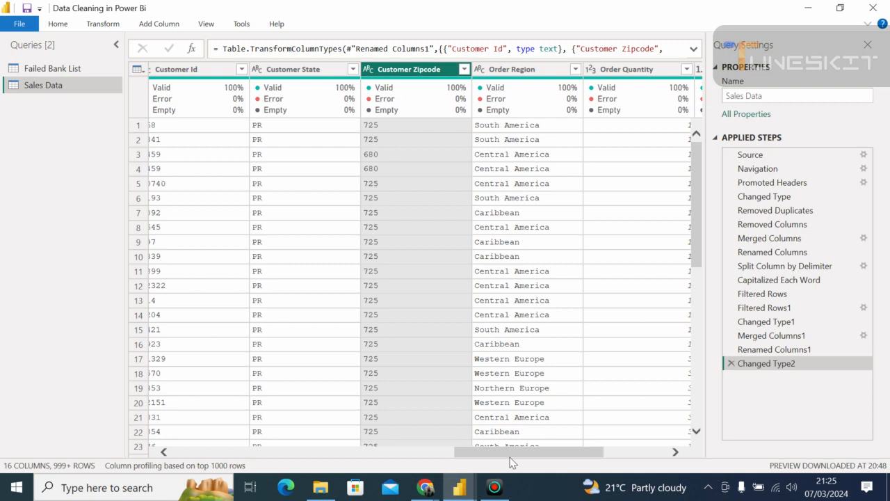
Step: Set the data type of the Sales and Profit Per Order columns to Fixed decimal number
left_click_drag(542, 452, 624, 454)
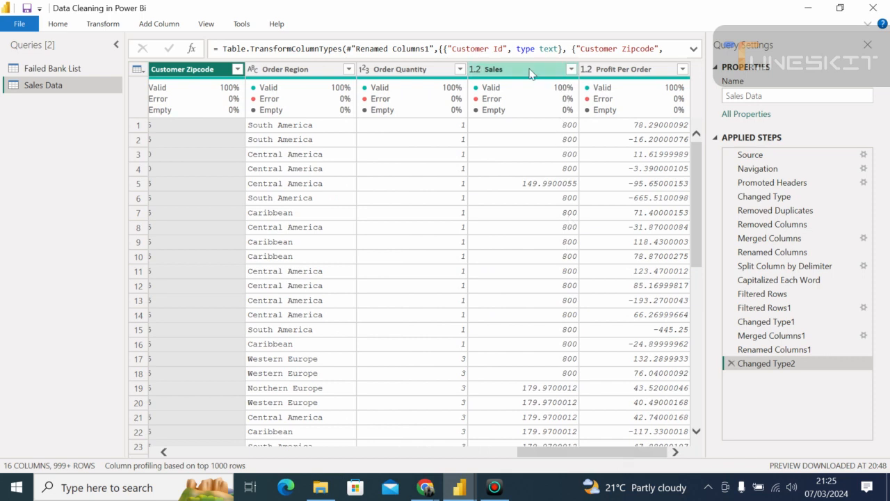
left_click(477, 69)
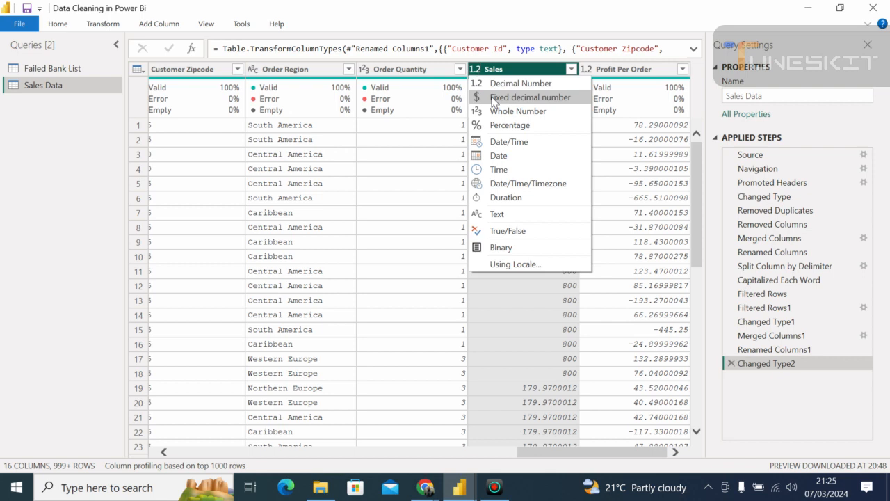
left_click(492, 98)
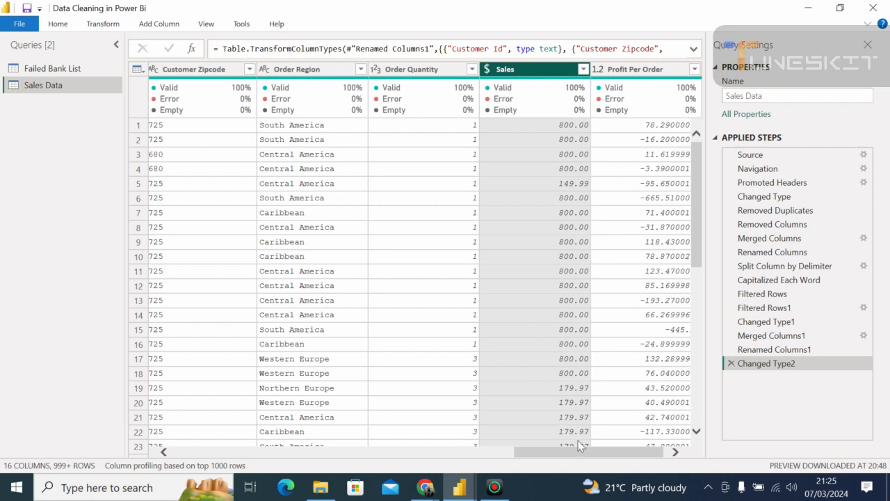
left_click_drag(576, 455, 635, 456)
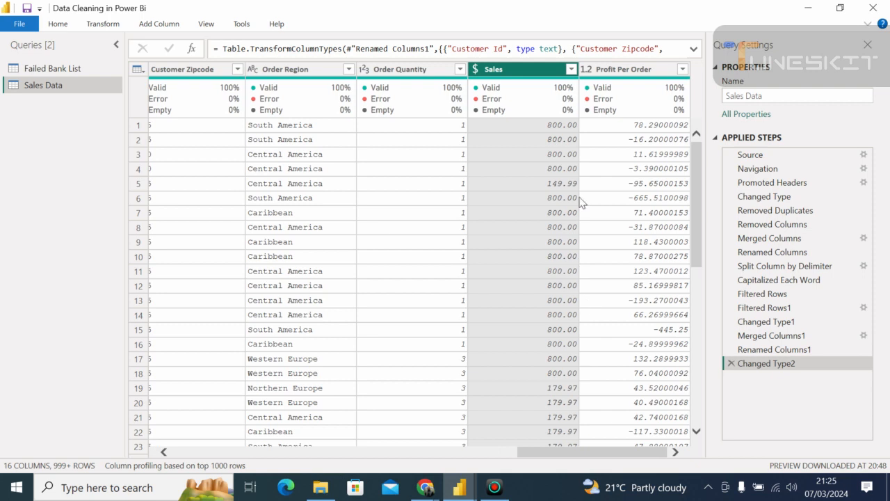
left_click(586, 74)
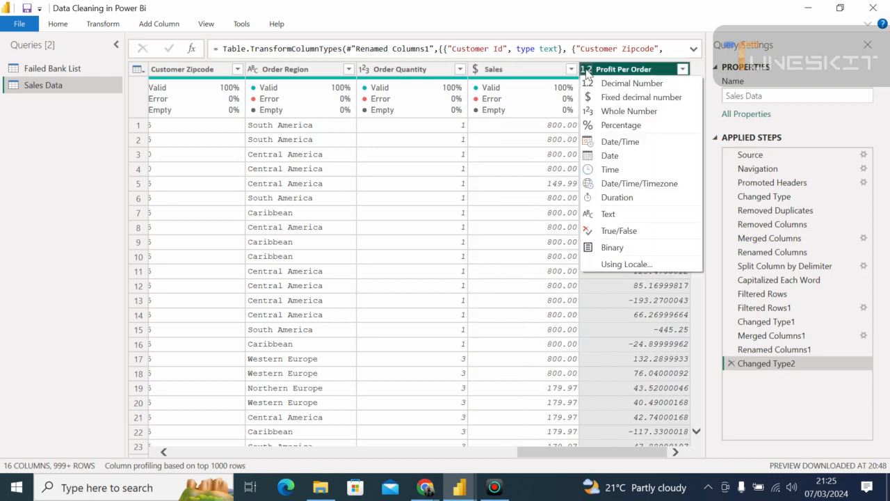
left_click(607, 99)
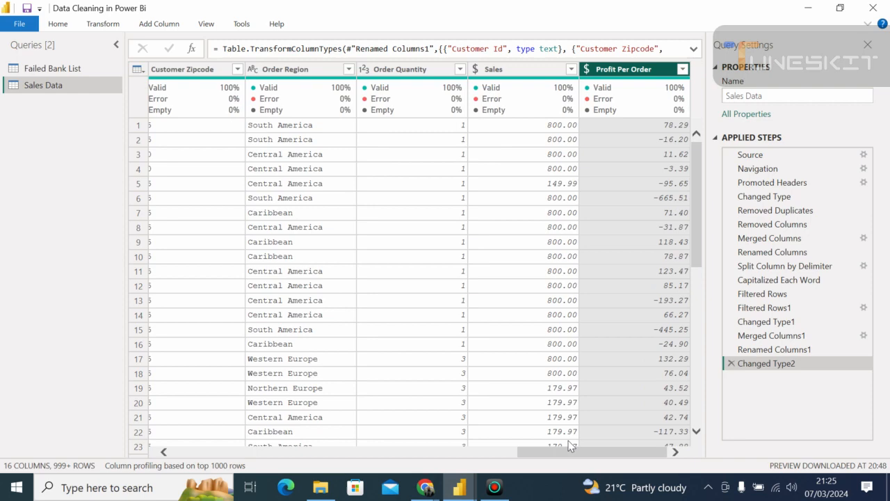
Step: Review the columns from Row_Id to Profit Per Order and duplicate the Order Date column
left_click_drag(576, 451, 219, 467)
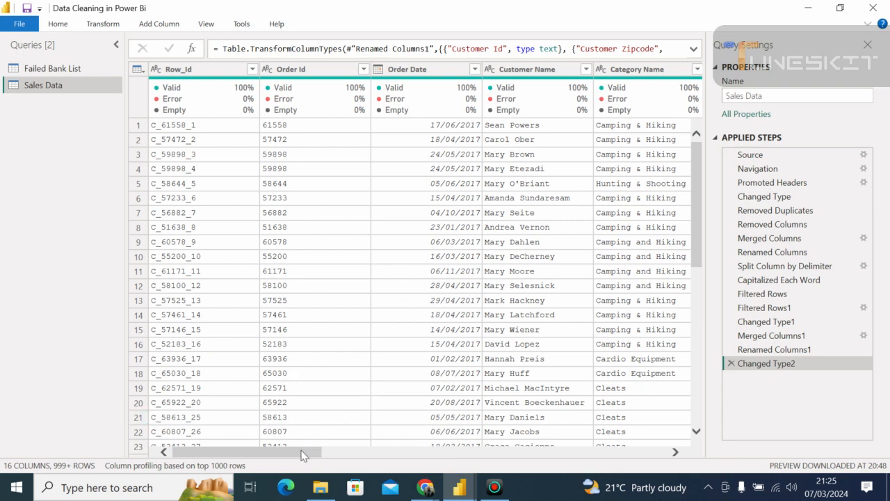
left_click_drag(301, 455, 661, 464)
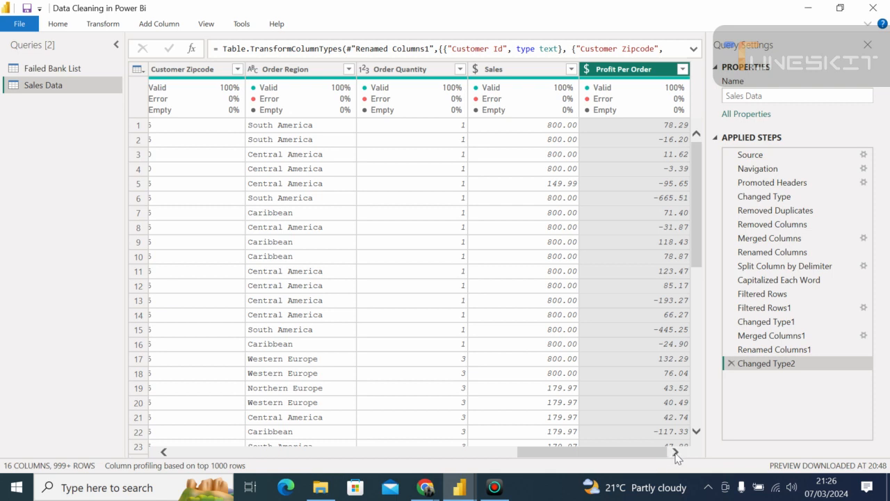
left_click_drag(631, 453, 284, 429)
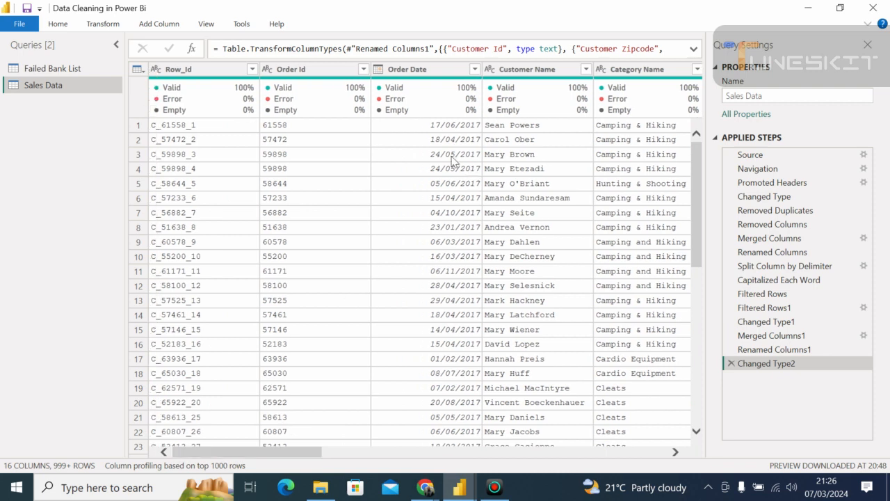
left_click(413, 70)
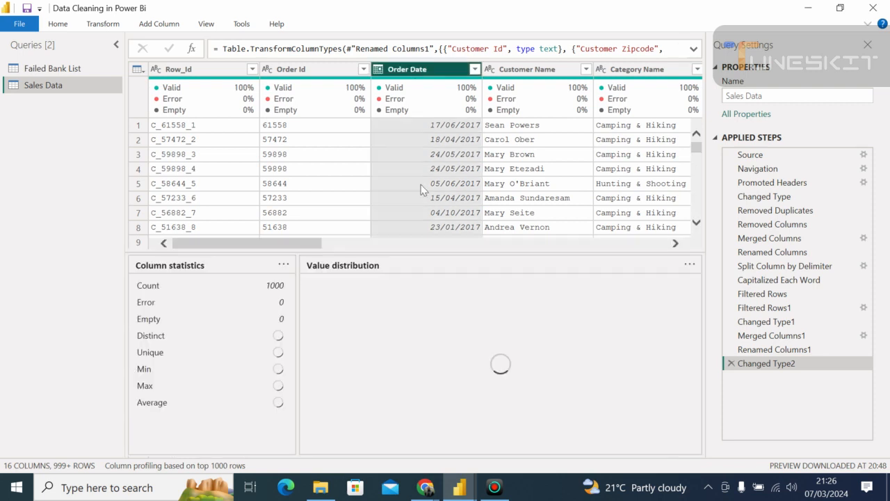
right_click(416, 77)
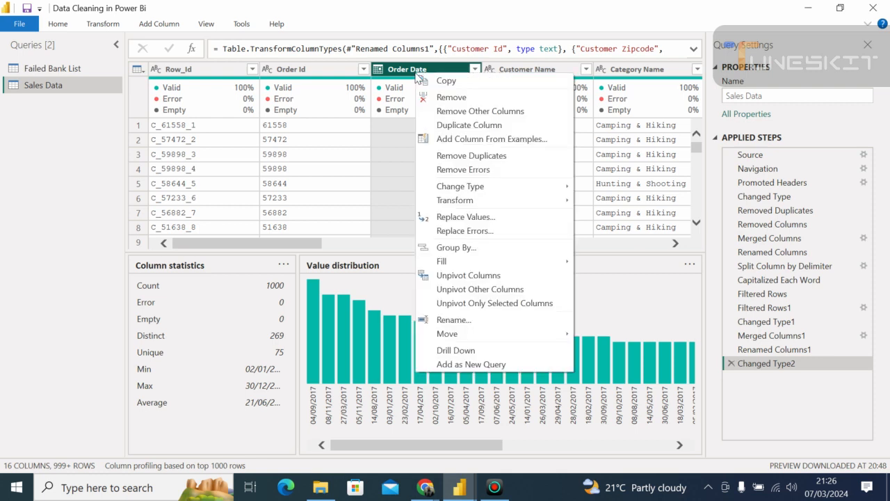
left_click(466, 126)
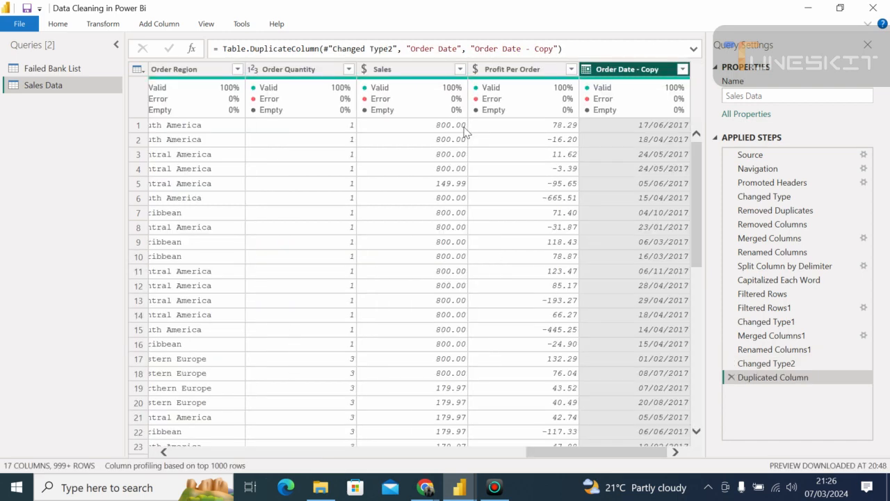
left_click(465, 131)
Step: Rename the duplicated Order Date column as Year
left_click(632, 82)
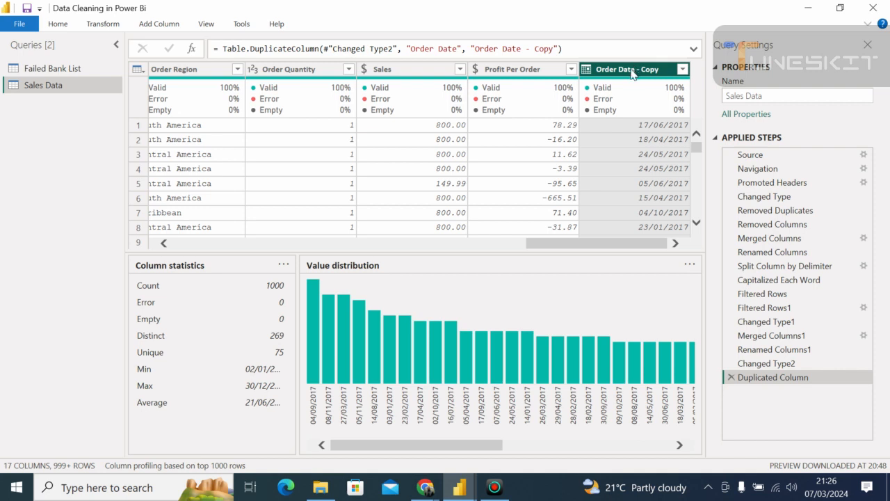
right_click(632, 73)
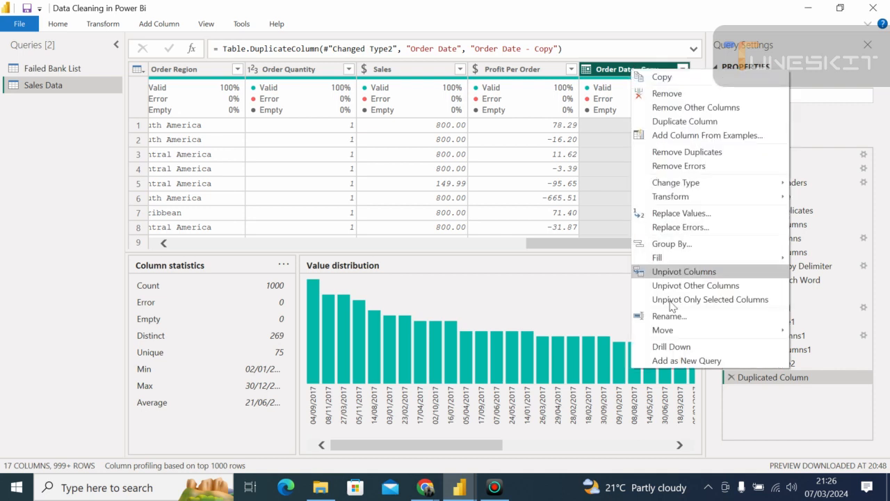
left_click(665, 320)
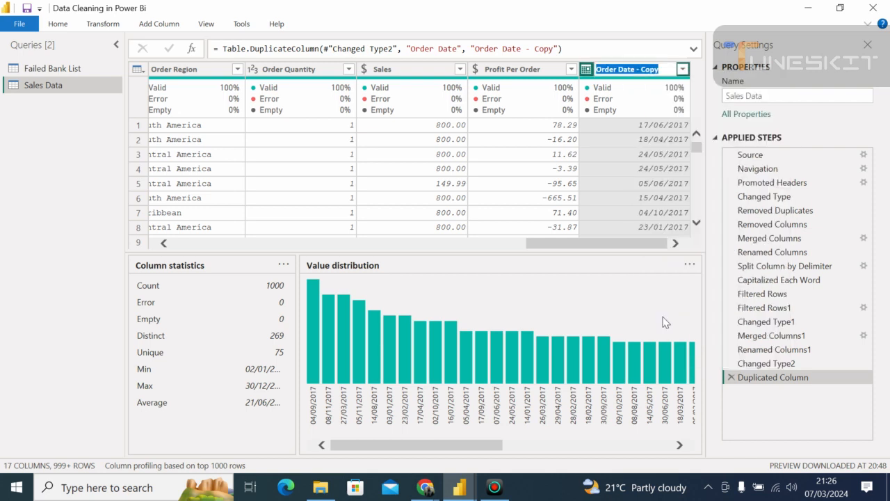
key("BackSpace")
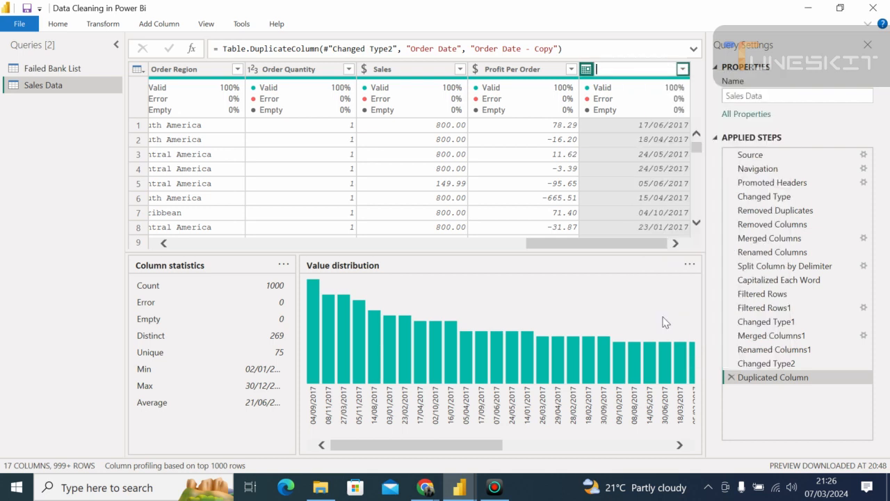
type("Y")
type("ear")
key("Return")
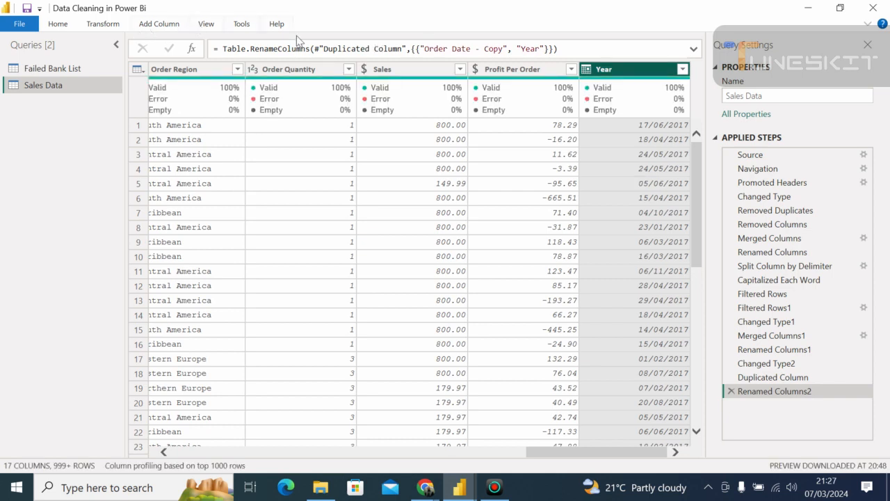
Step: Set the data type of the Year column to Date
left_click(67, 28)
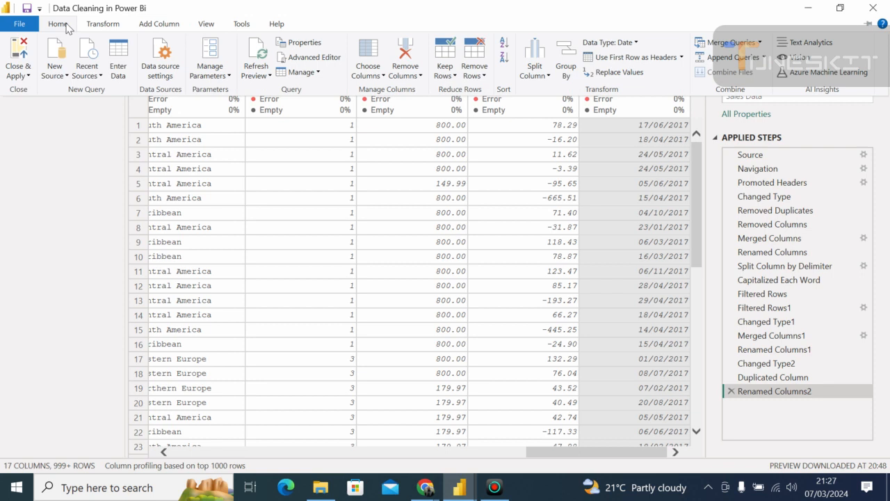
left_click(104, 30)
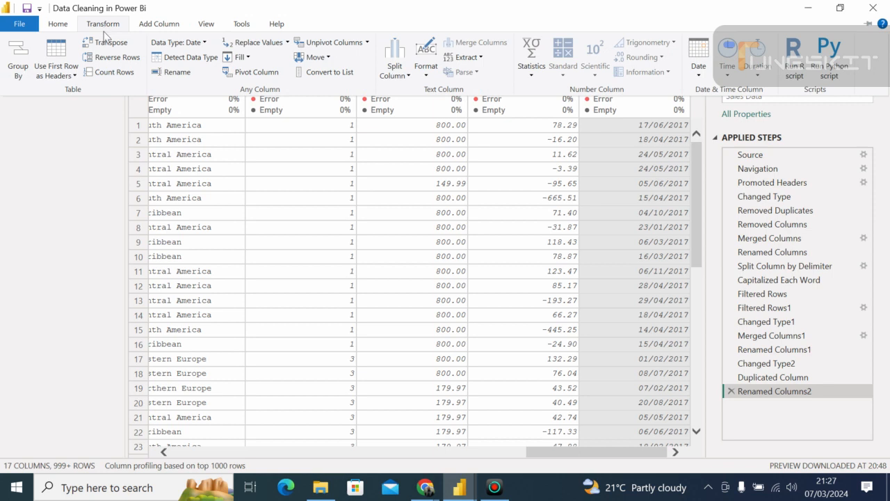
left_click(204, 43)
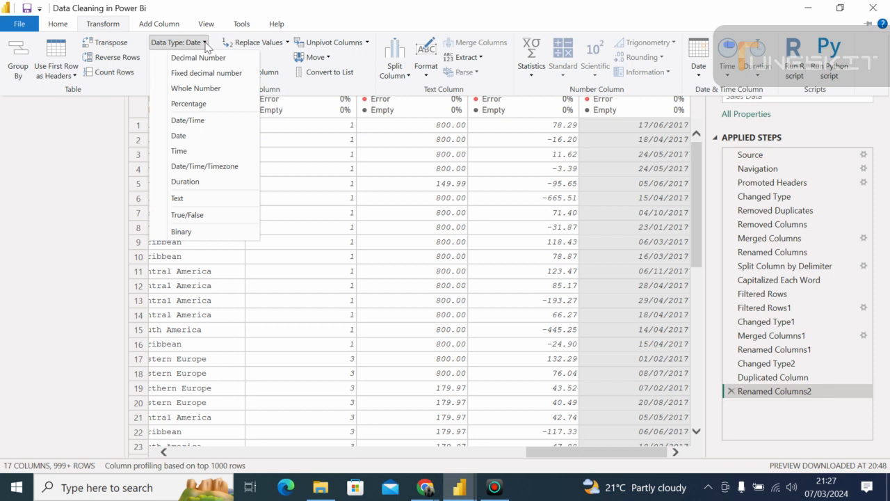
left_click(178, 135)
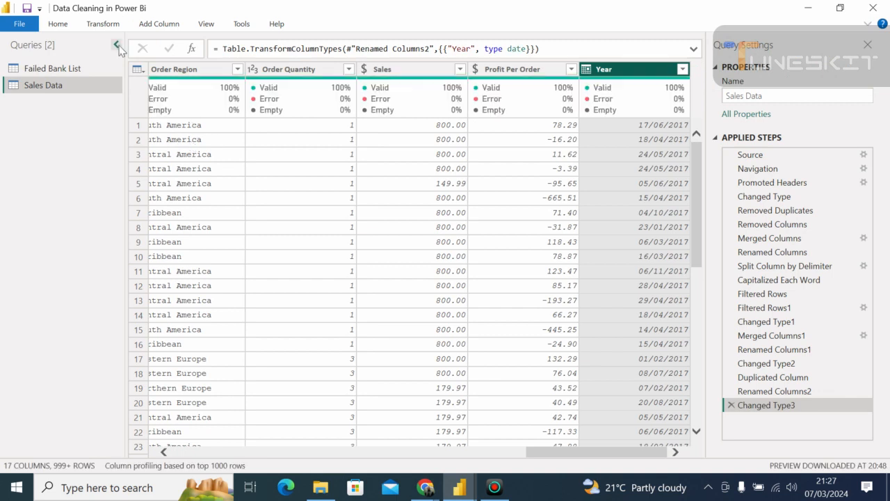
Step: Transform the dates in the Year column so that only the year is extracted
left_click(59, 26)
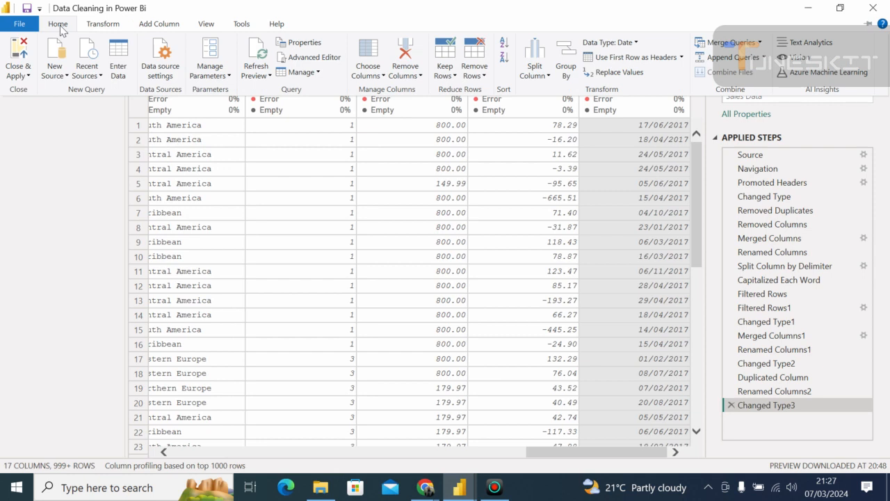
left_click(97, 31)
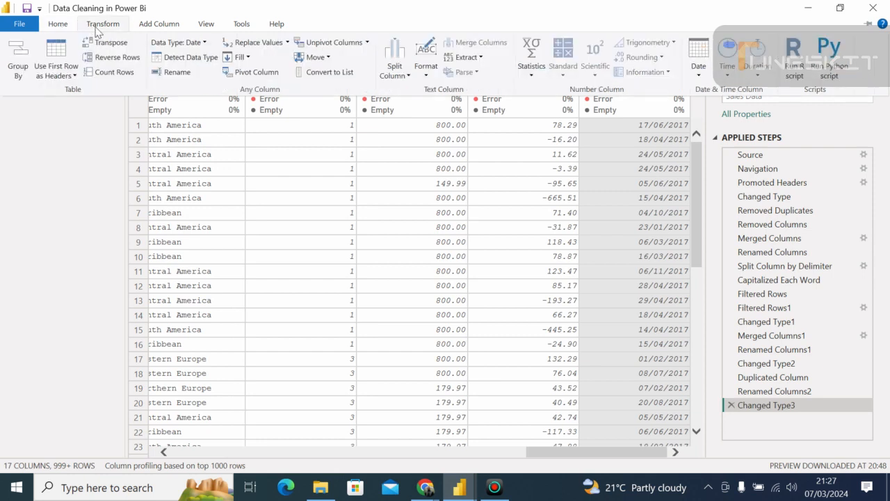
left_click(456, 106)
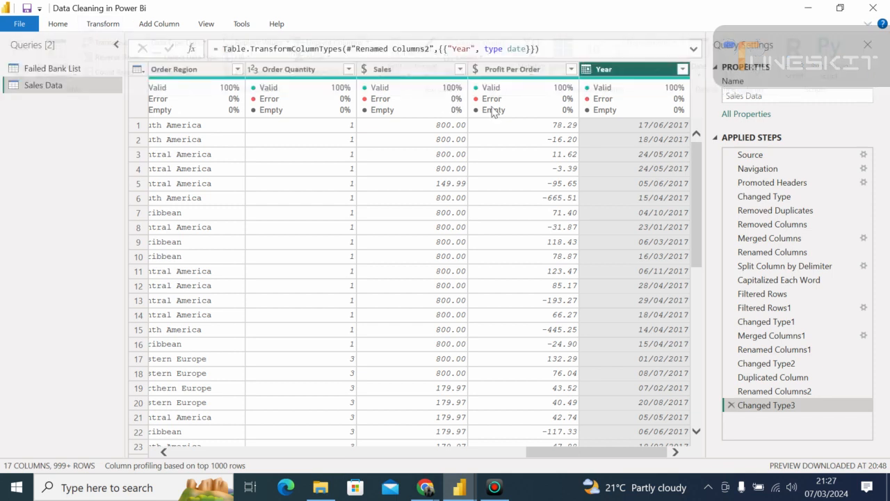
left_click(120, 29)
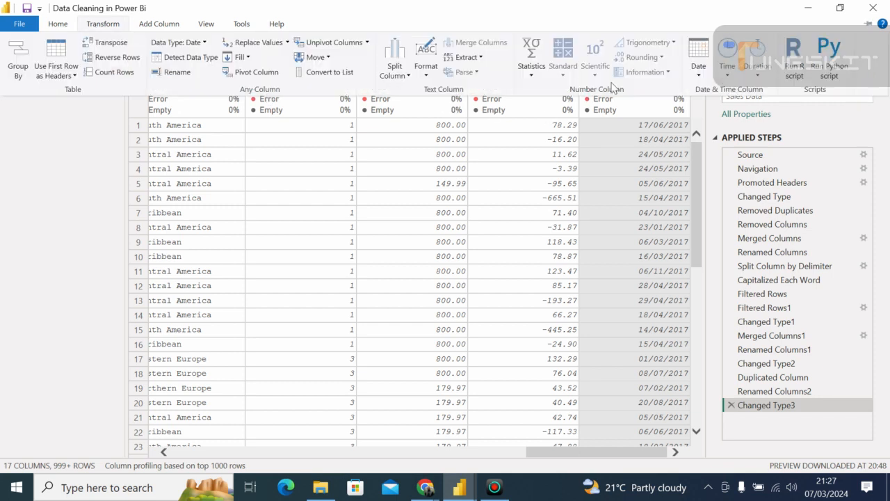
left_click(699, 75)
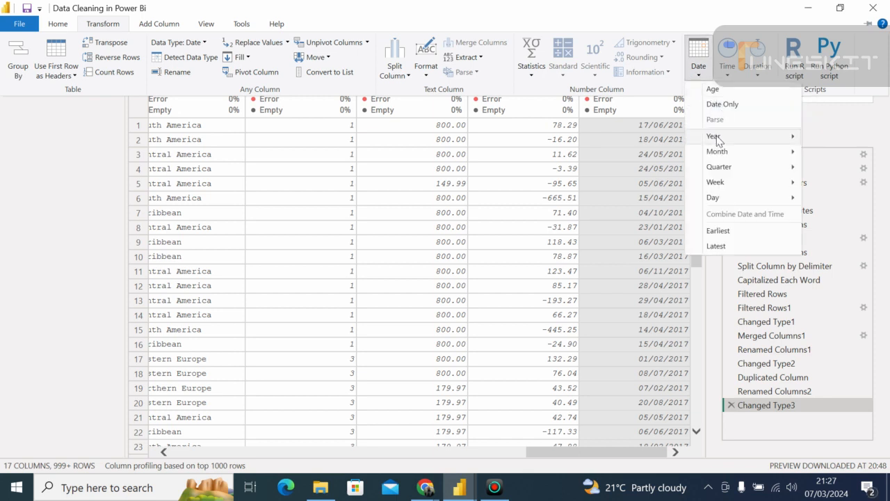
mouse_move(718, 140)
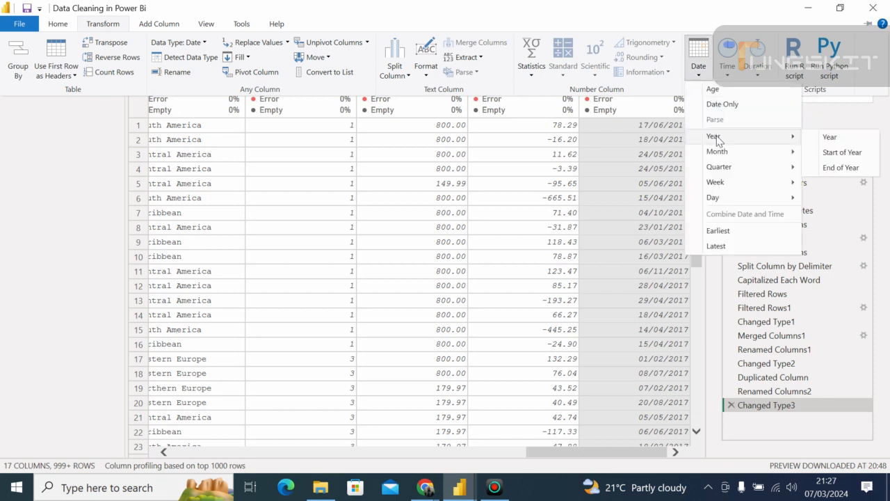
left_click(826, 139)
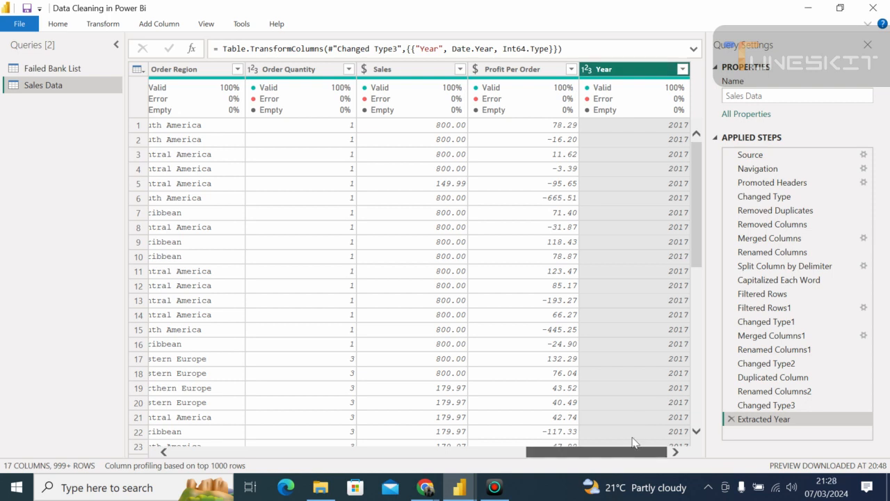
Step: Duplicate the Order Date column again in the Sales Data query
left_click(645, 189)
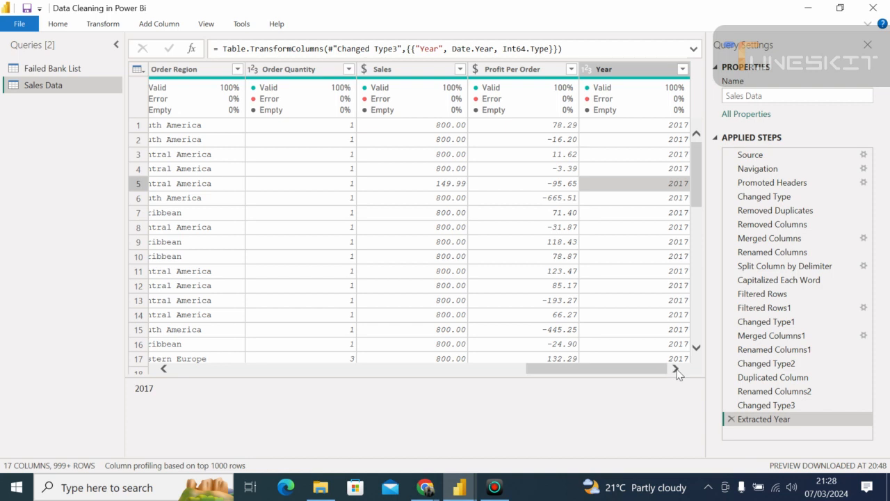
left_click(676, 370)
left_click_drag(641, 368, 478, 363)
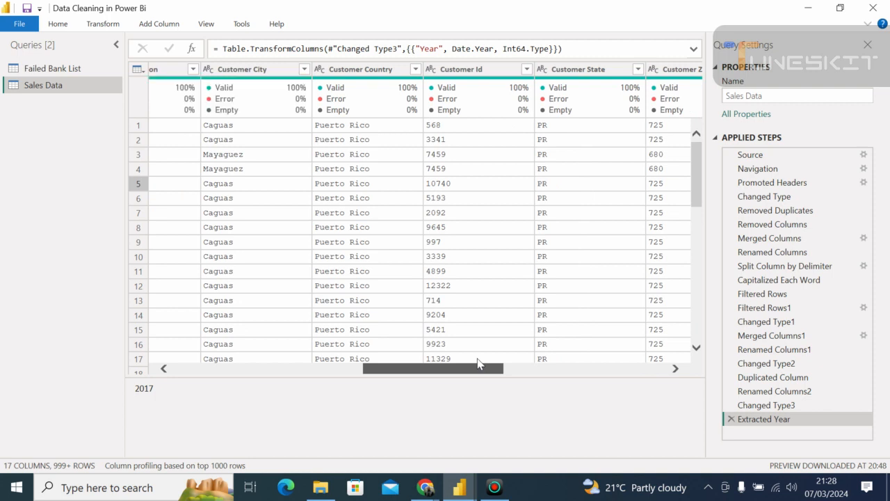
left_click_drag(467, 360, 313, 357)
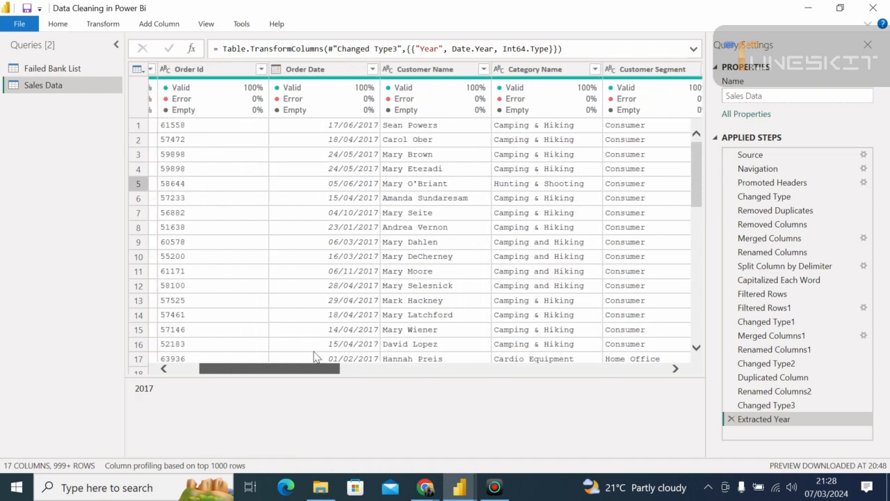
left_click(339, 69)
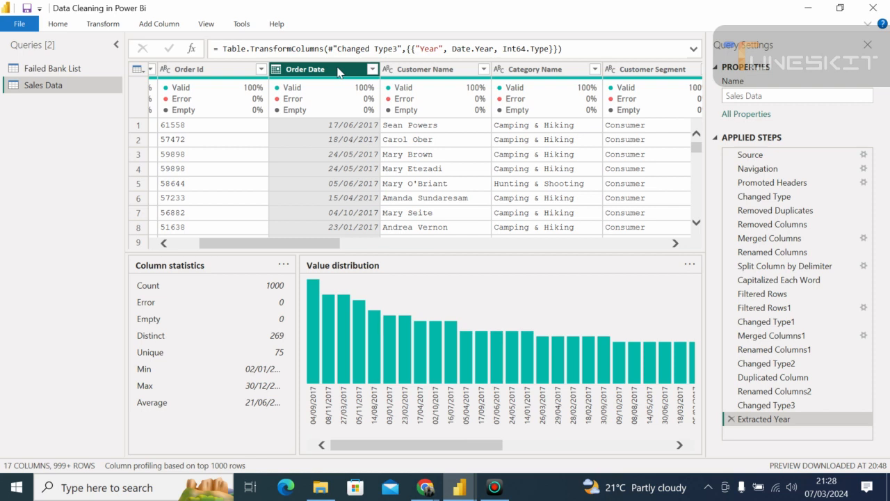
right_click(338, 72)
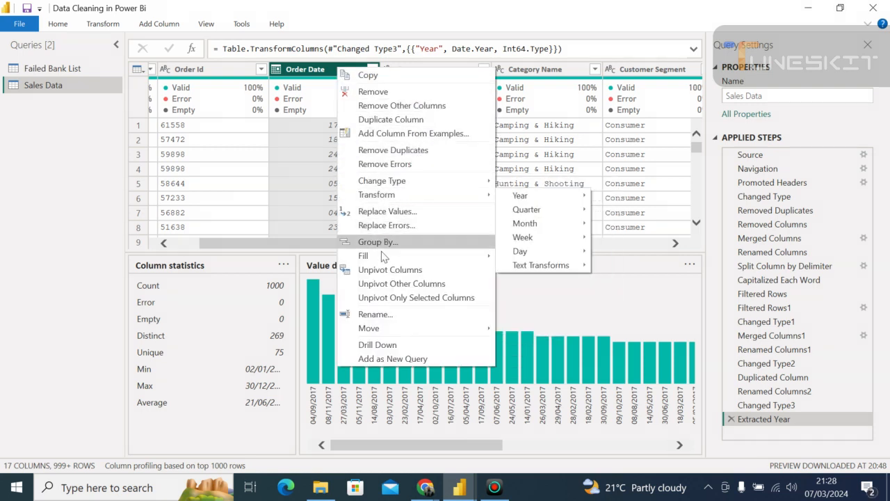
mouse_move(382, 257)
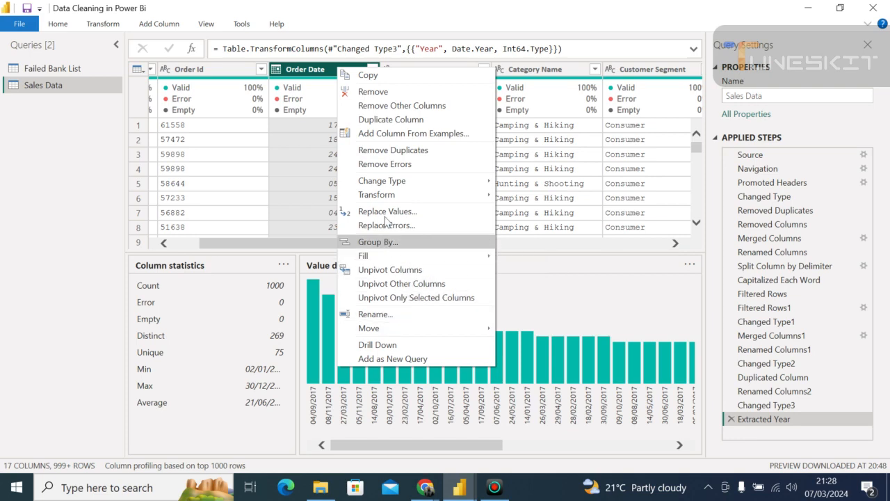
left_click(389, 119)
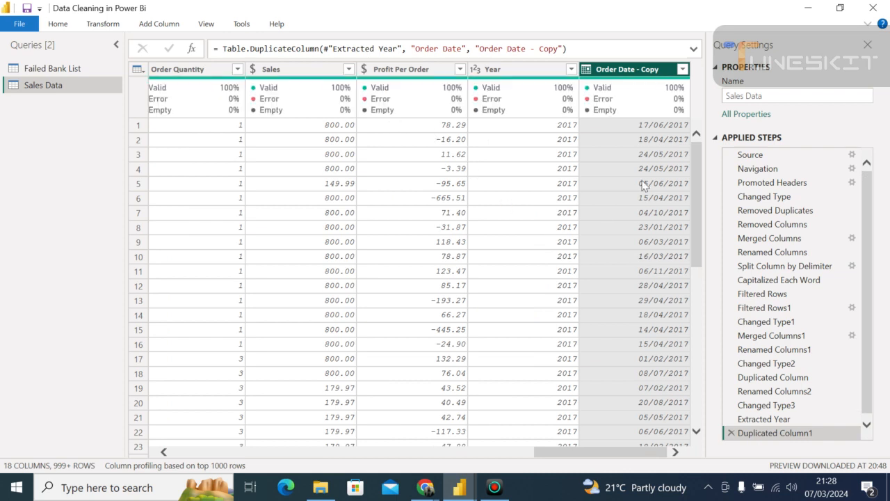
Step: Rename the duplicated Order Date column as Month
double_click(621, 70)
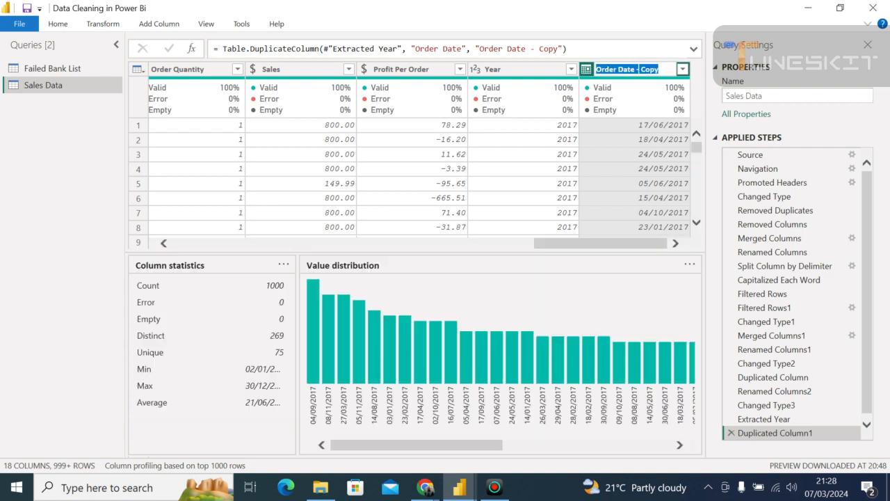
left_click(637, 70)
left_click(659, 70)
key("BackSpace")
key("BackSpace")
key("BackSpace")
key("BackSpace")
key("BackSpace")
key("BackSpace")
key("BackSpace")
key("BackSpace")
key("BackSpace")
key("BackSpace")
key("BackSpace")
key("BackSpace")
key("BackSpace")
key("BackSpace")
key("BackSpace")
key("BackSpace")
type("Mont")
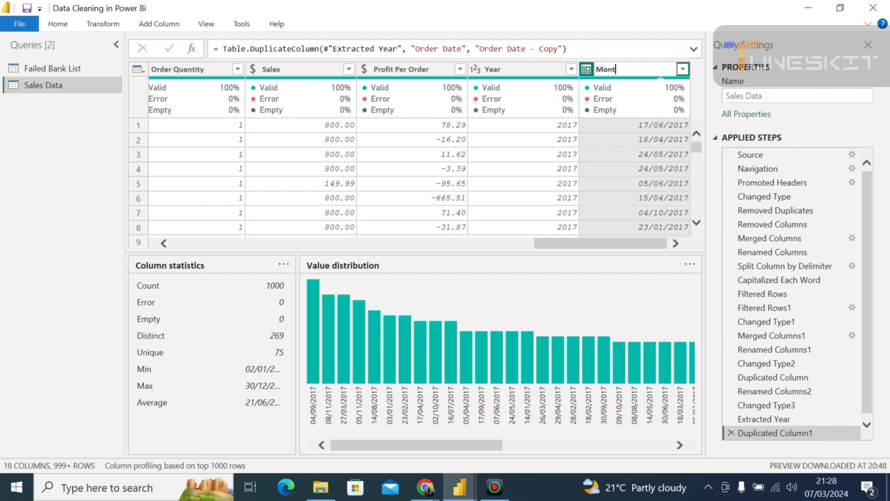
type("h")
key("Return")
left_click(643, 167)
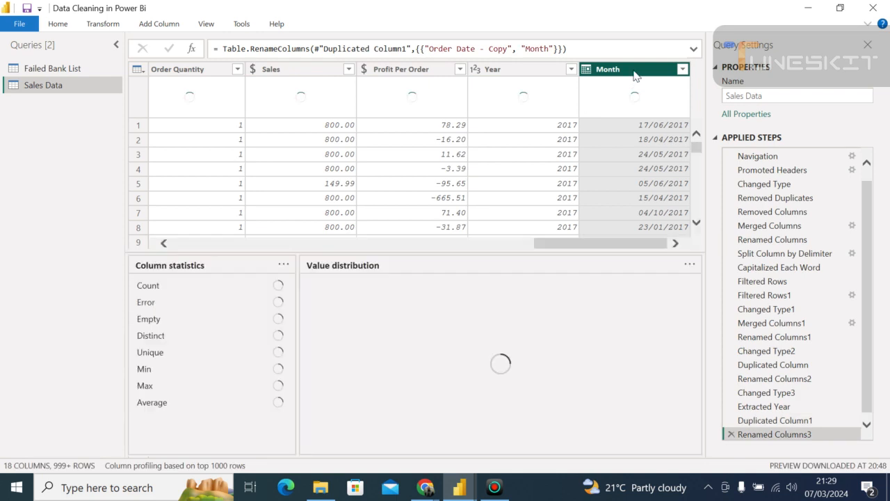
Step: Transform the dates in the Month column so that only the month number is extracted
left_click(104, 24)
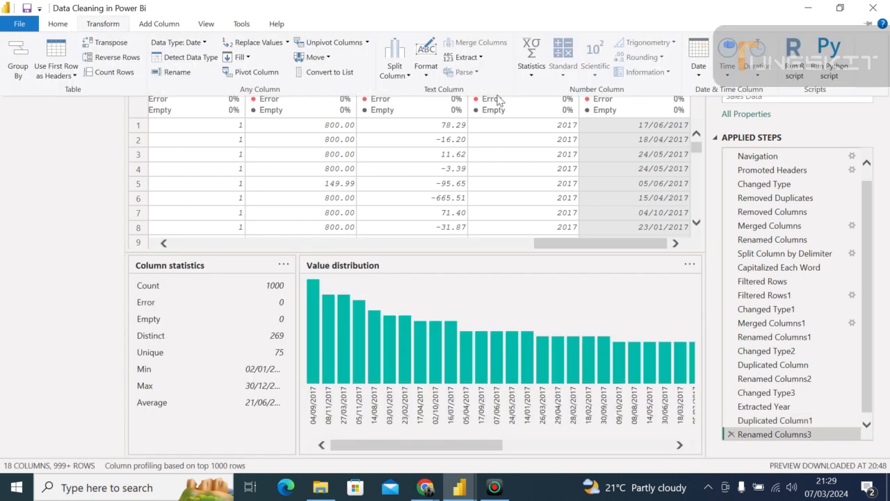
left_click(700, 70)
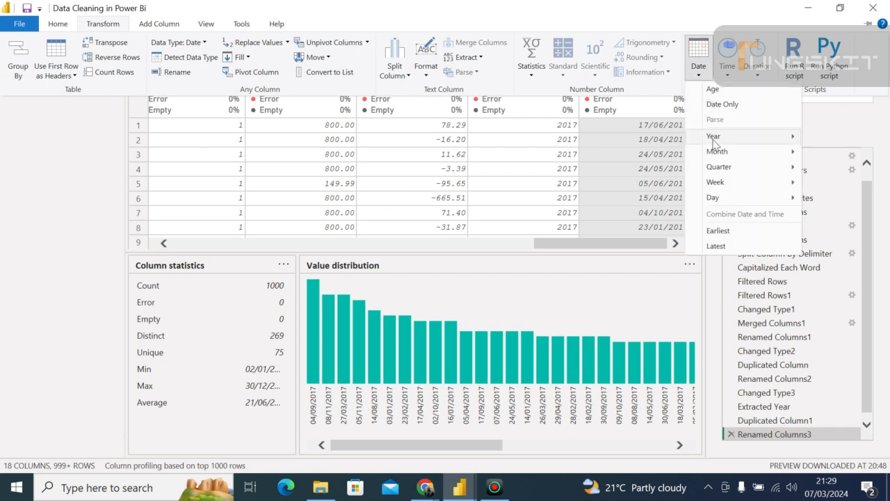
mouse_move(716, 156)
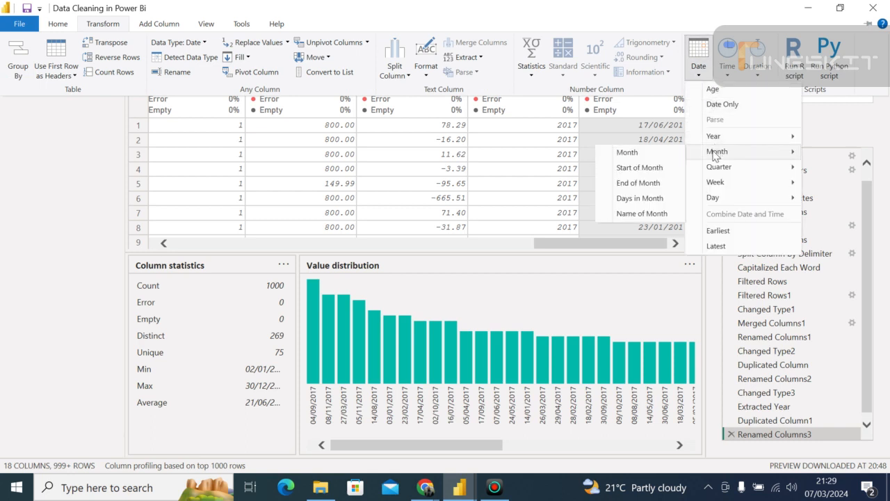
left_click(628, 152)
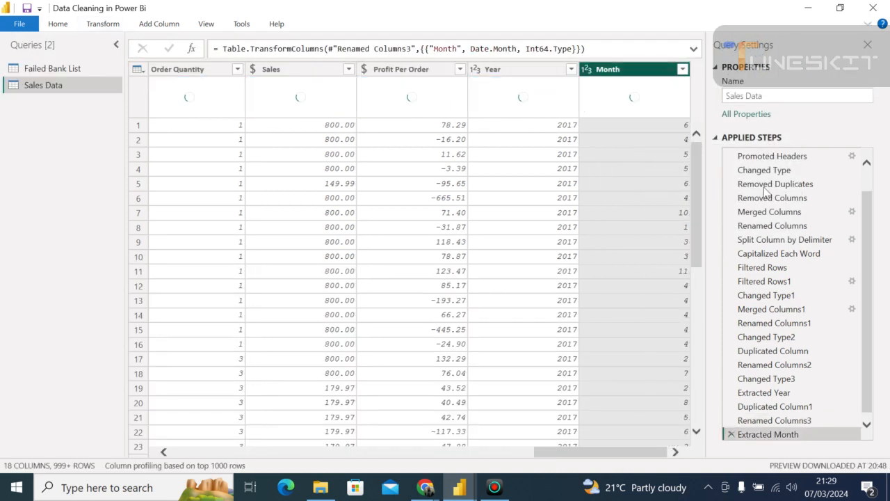
scroll(699, 196, "down", 1)
scroll(698, 195, "up", 1)
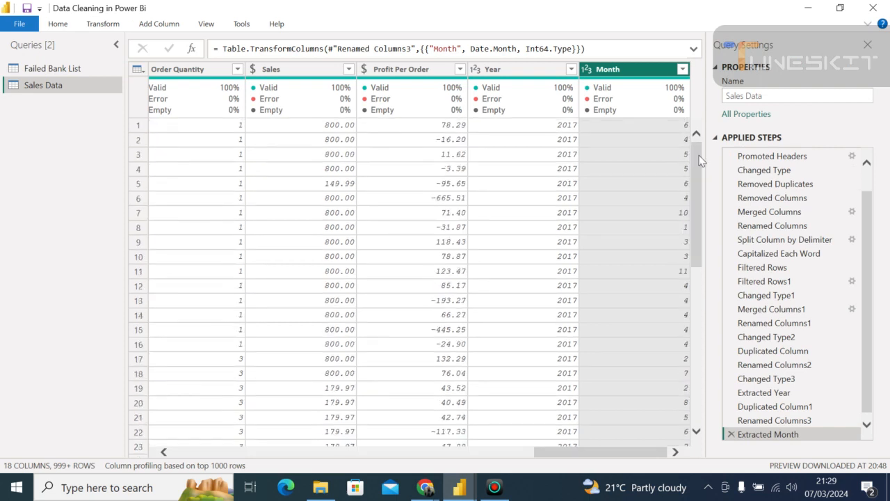
Step: Check the data type options for the Month column and review the table's columns from Row_Id to Month
left_click(649, 75)
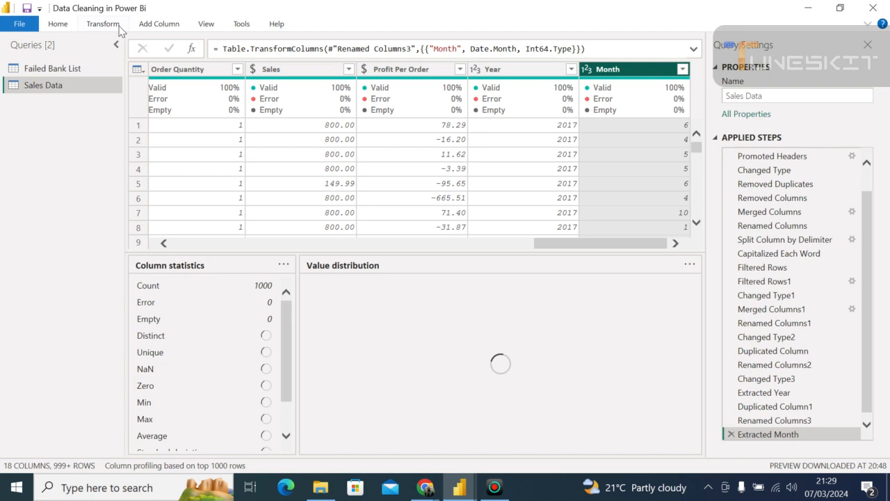
left_click(111, 25)
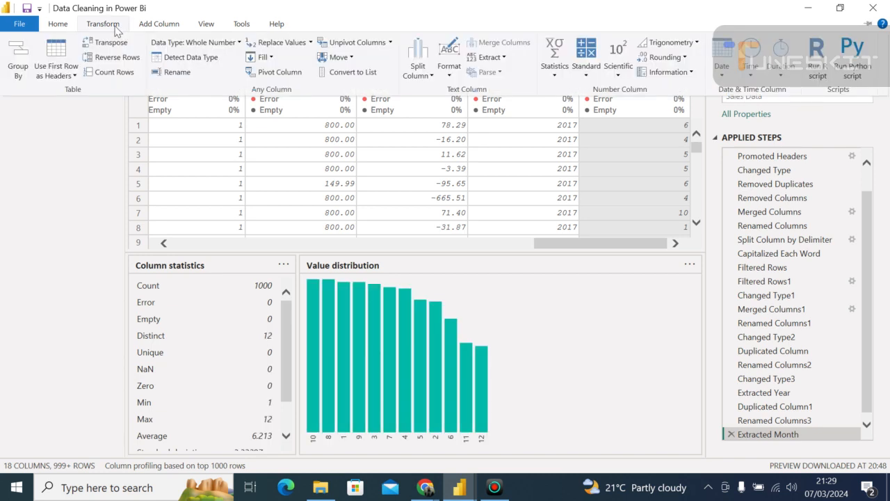
left_click(239, 43)
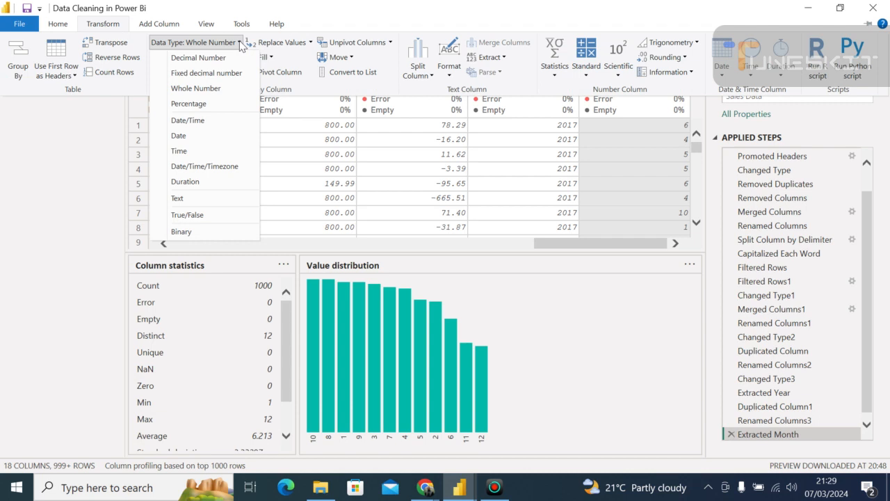
left_click(512, 290)
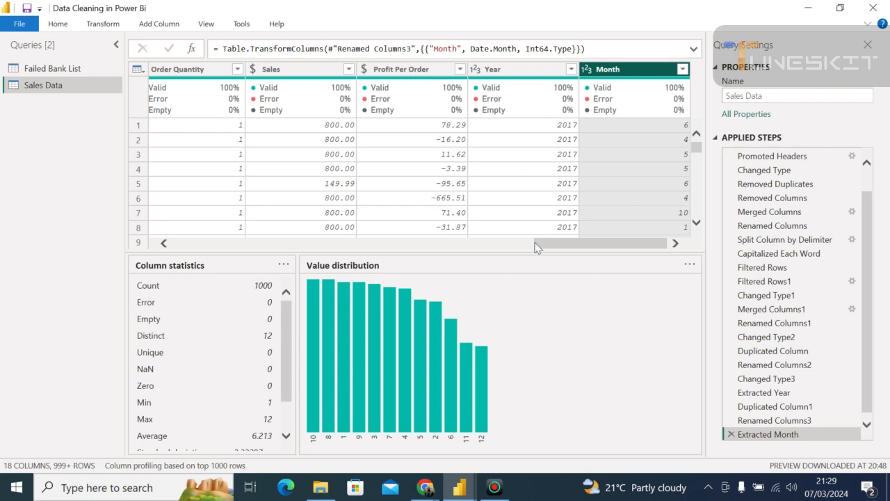
left_click_drag(545, 244, 164, 249)
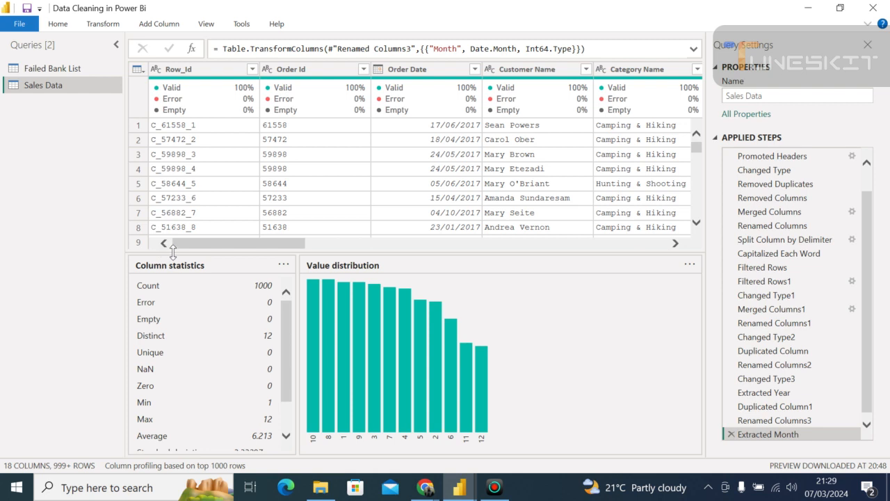
left_click_drag(183, 248, 597, 297)
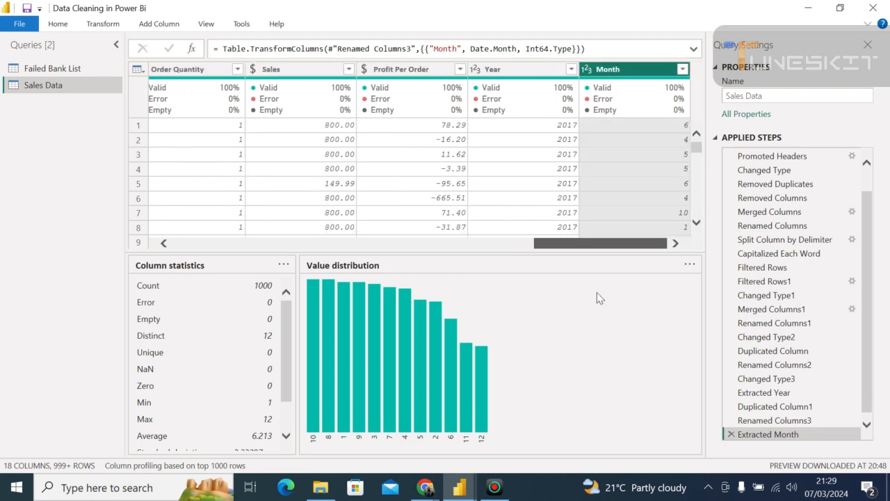
left_click_drag(596, 297, 596, 297)
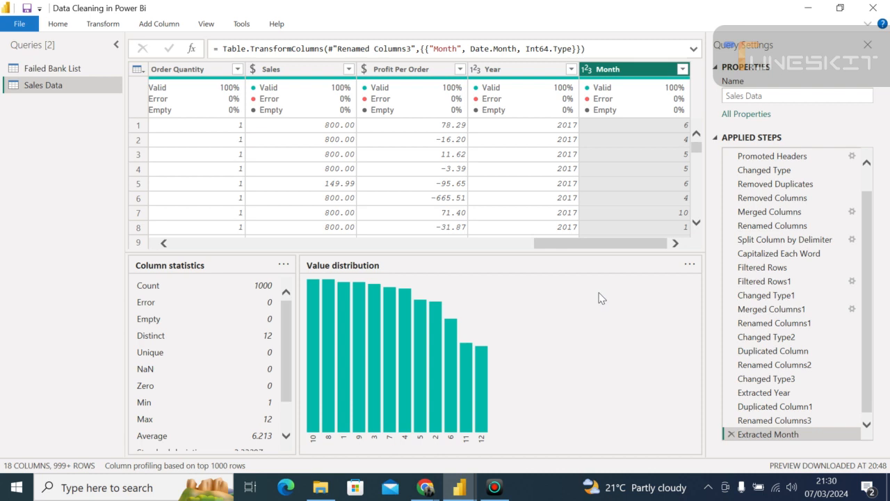
Step: Try the Date data type on the extracted Year column and delete the resulting applied step
left_click(485, 71)
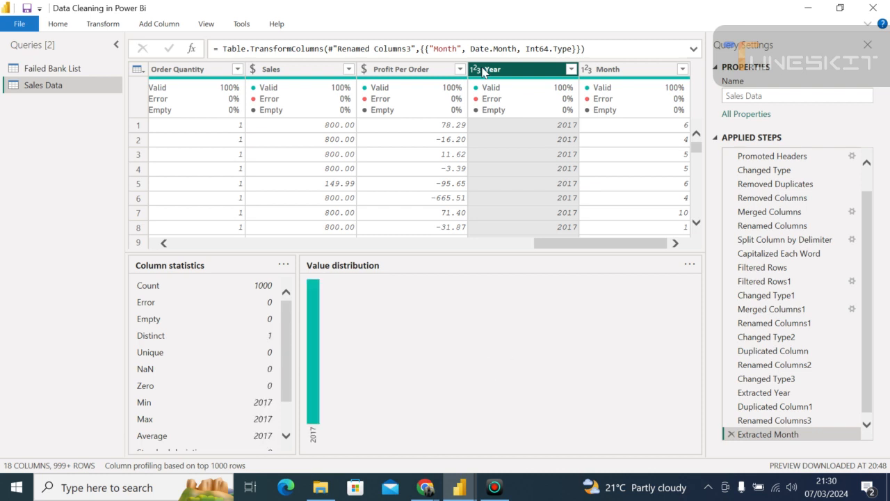
right_click(485, 71)
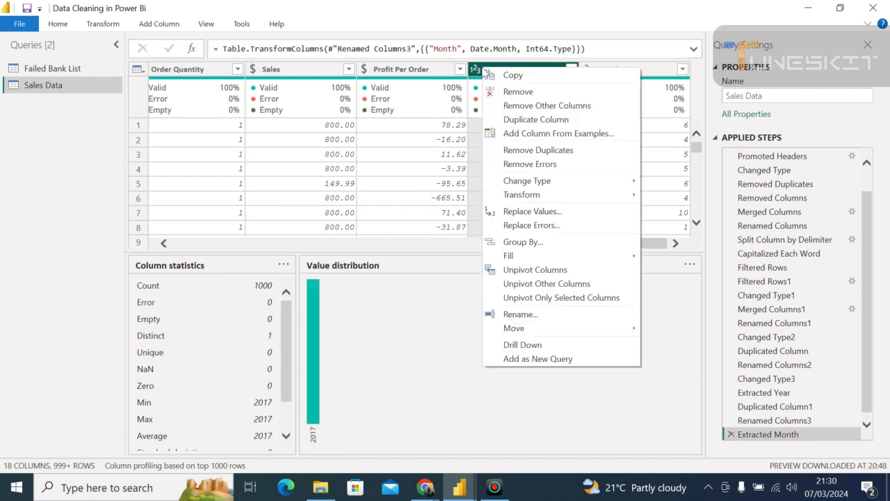
mouse_move(540, 198)
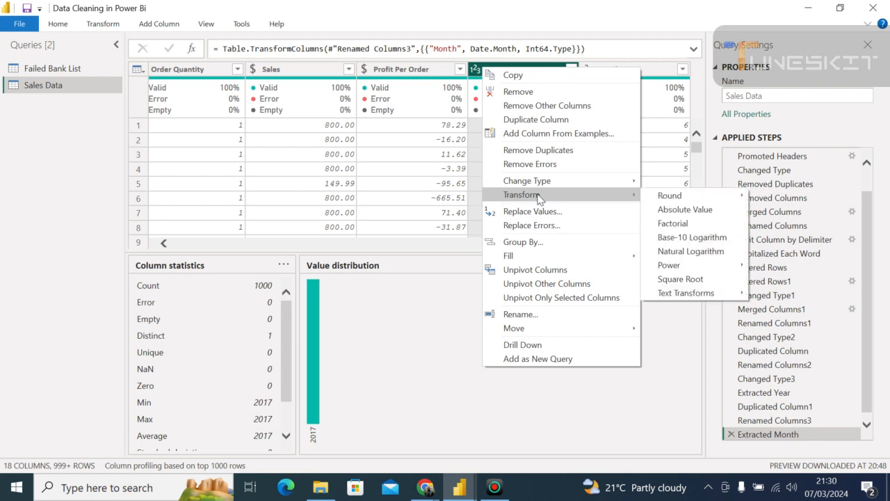
mouse_move(541, 182)
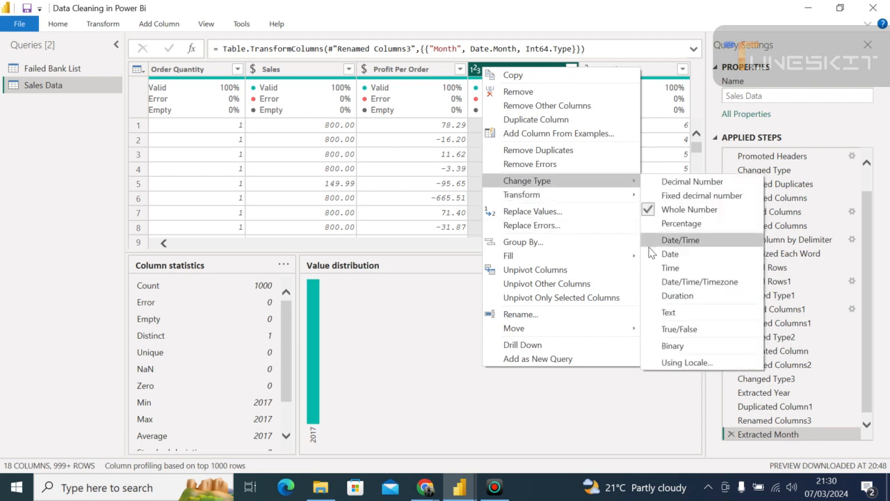
left_click(670, 254)
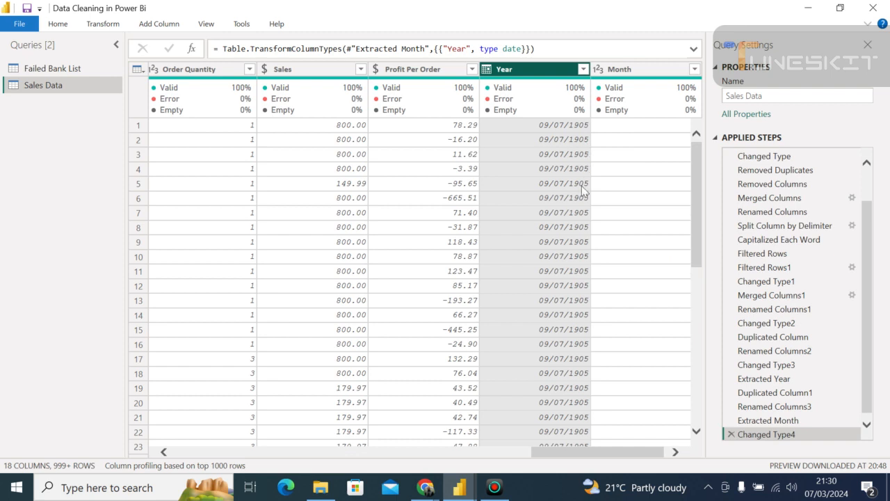
left_click(731, 435)
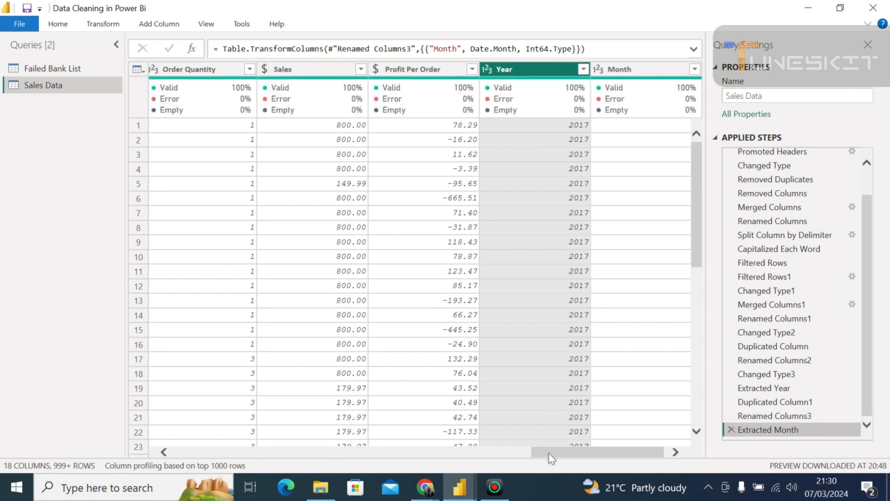
Step: Apply the Sales Data query changes, closing the Power Query editor, and return to the Power BI report window
left_click_drag(566, 456, 185, 358)
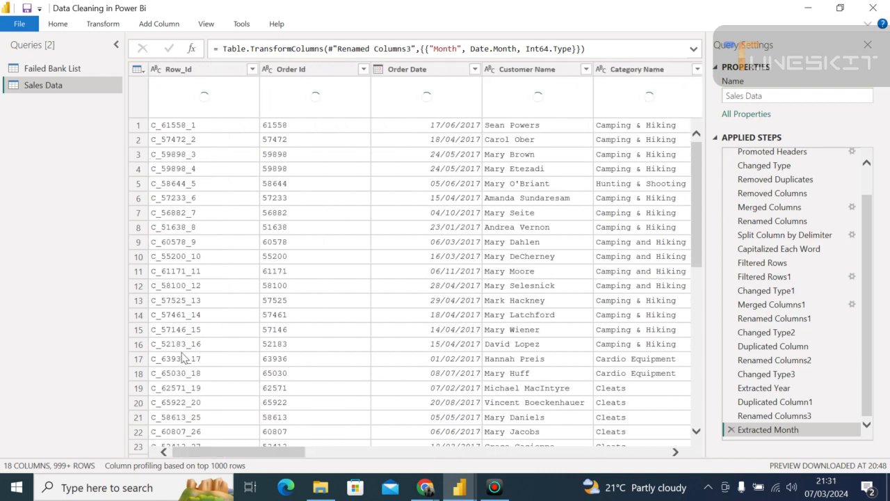
left_click(58, 23)
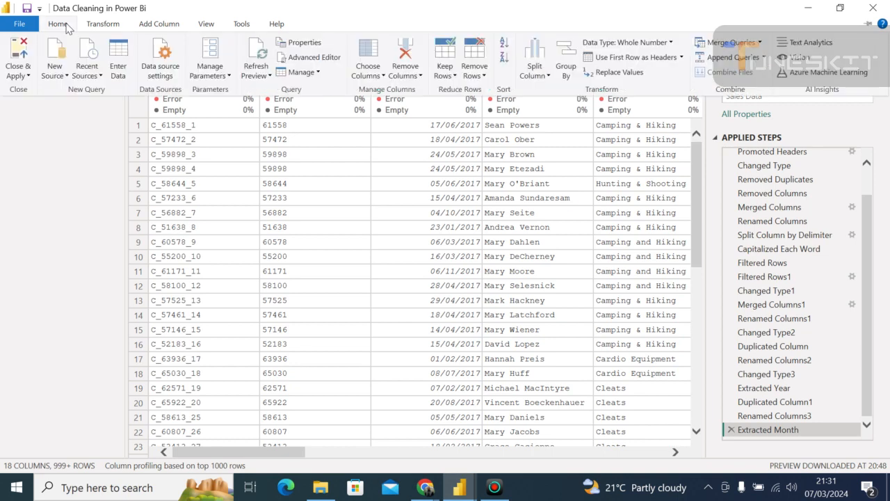
left_click(20, 55)
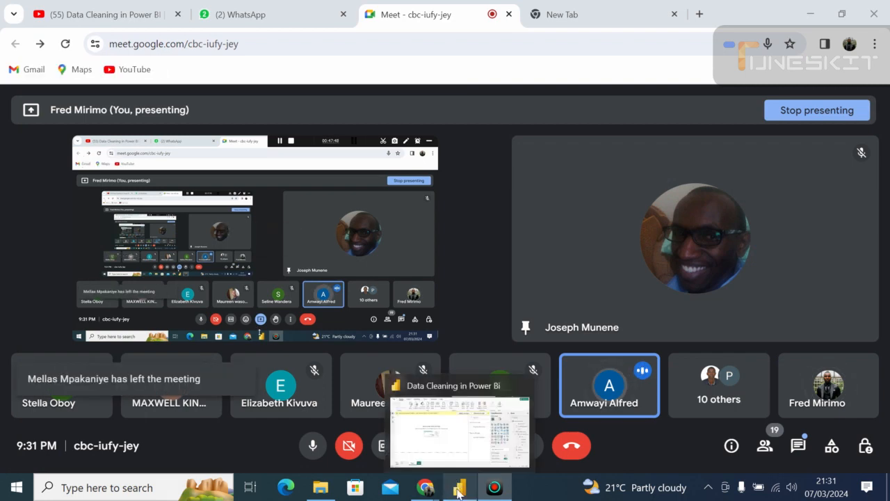
left_click(457, 488)
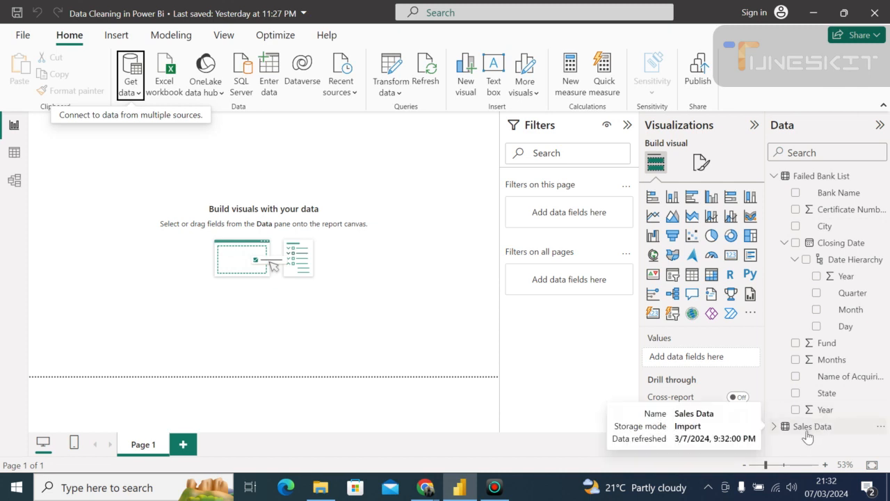
Step: Open the table view and review the Failed Bank List columns from Bank Name through Months
left_click(12, 154)
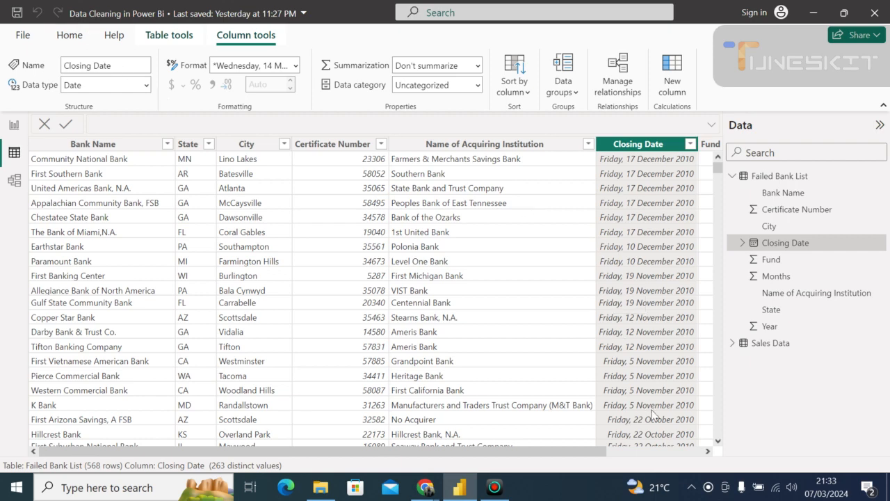
left_click(707, 451)
left_click(707, 451)
left_click(708, 452)
left_click(707, 451)
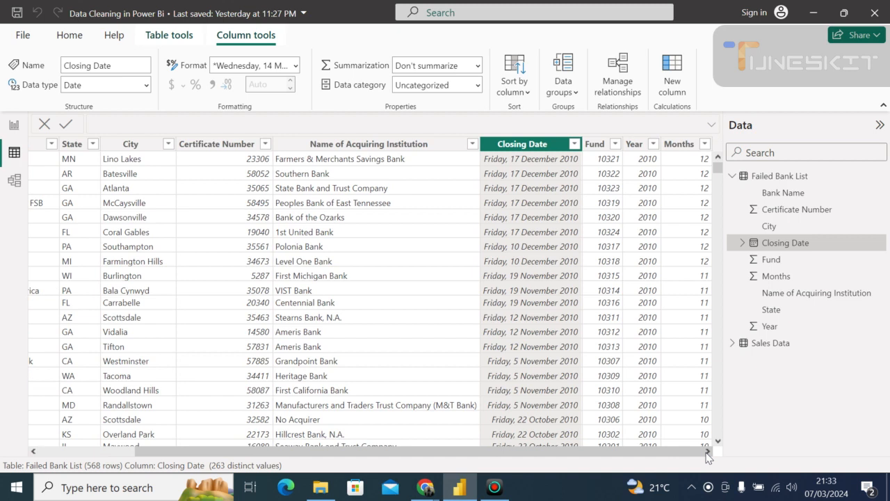
left_click(707, 451)
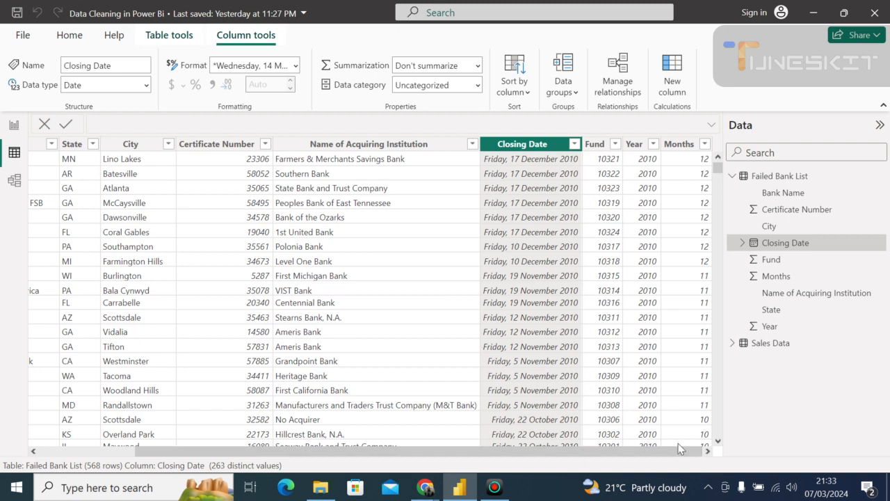
left_click_drag(665, 455, 523, 440)
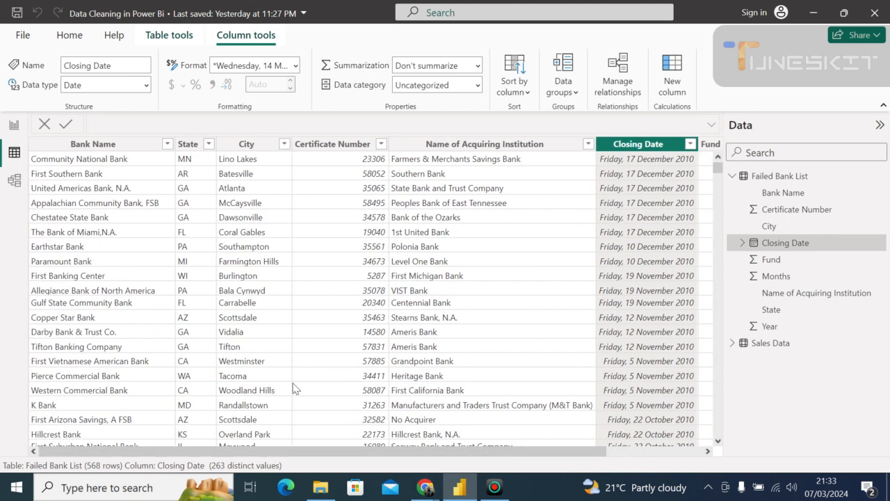
Step: Return to the report view and check the options available for the Sales Data table
left_click(13, 126)
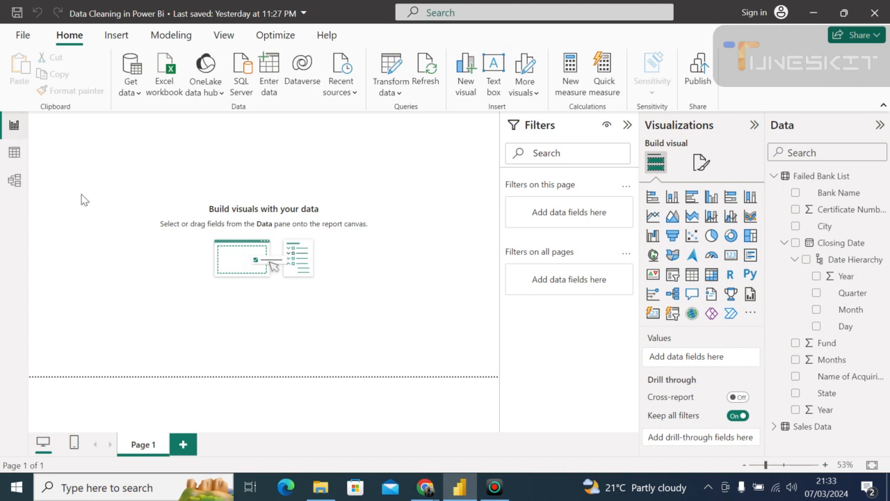
left_click(807, 429)
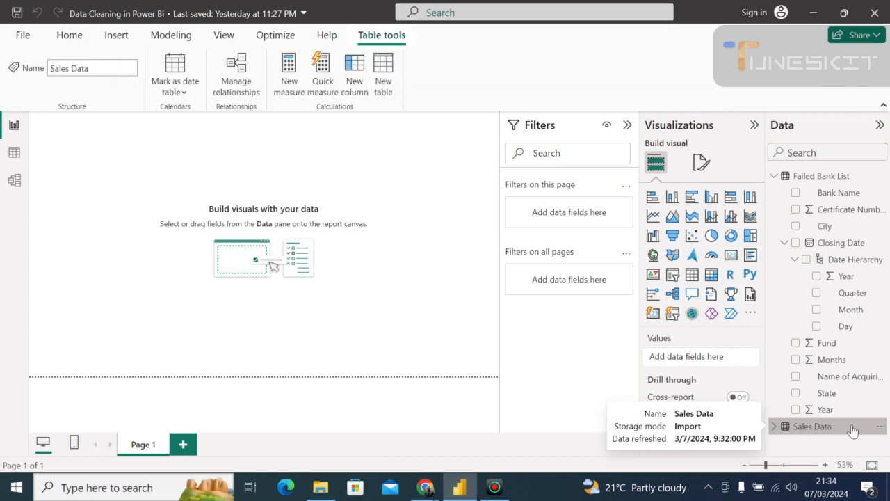
left_click(879, 428)
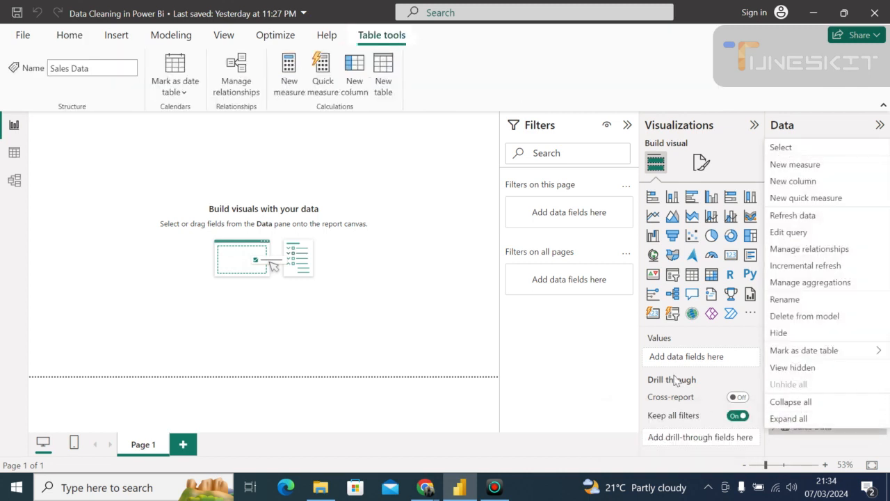
left_click(554, 340)
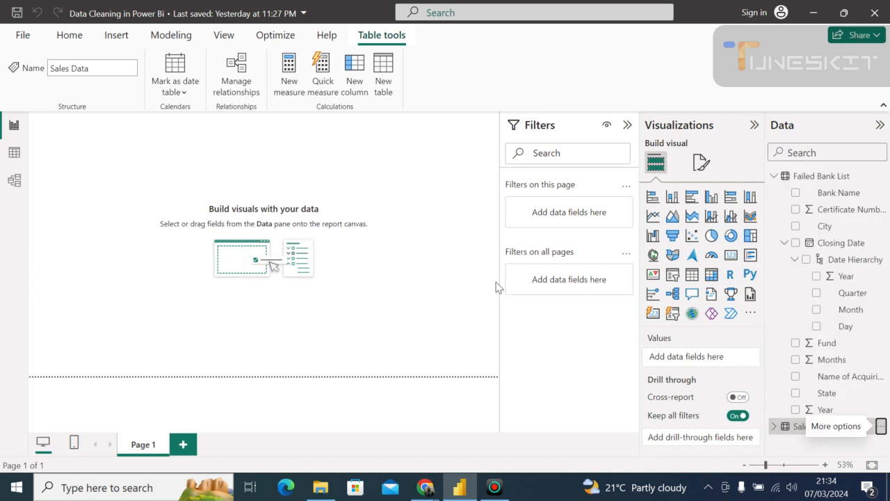
left_click(347, 258)
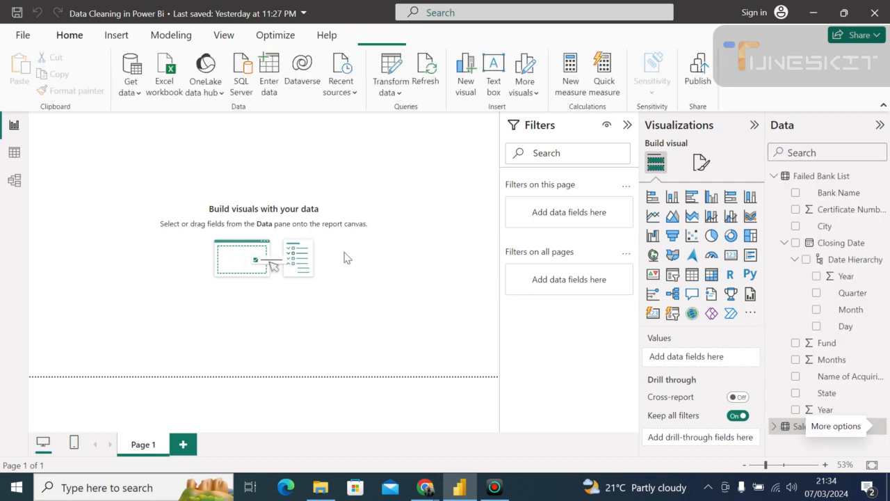
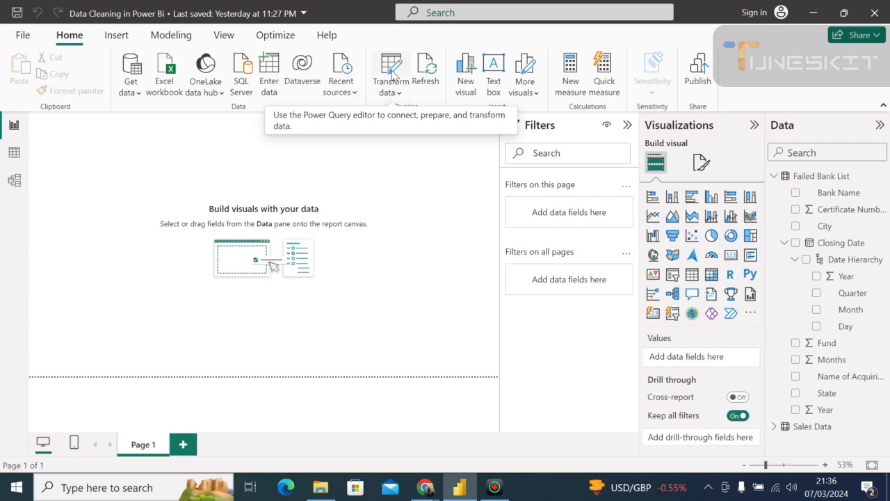
Step: Open the Power Query editor and review the Failed Bank List query's columns through Months
left_click(392, 70)
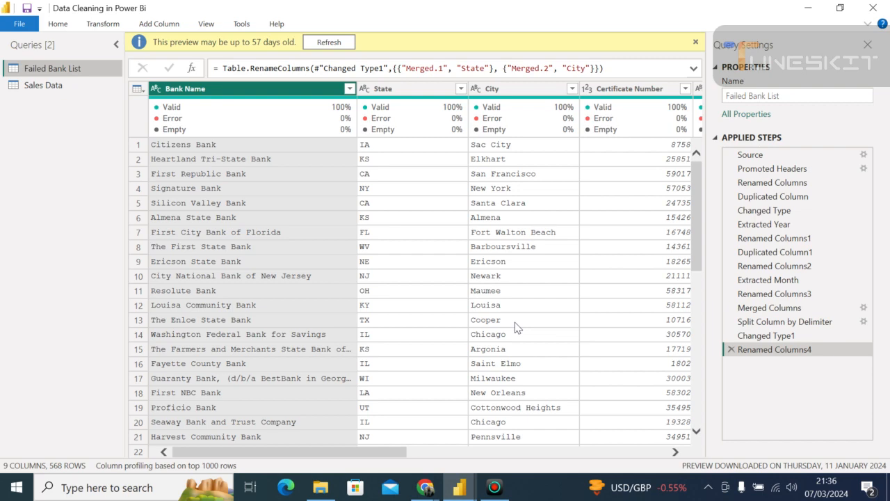
left_click(445, 452)
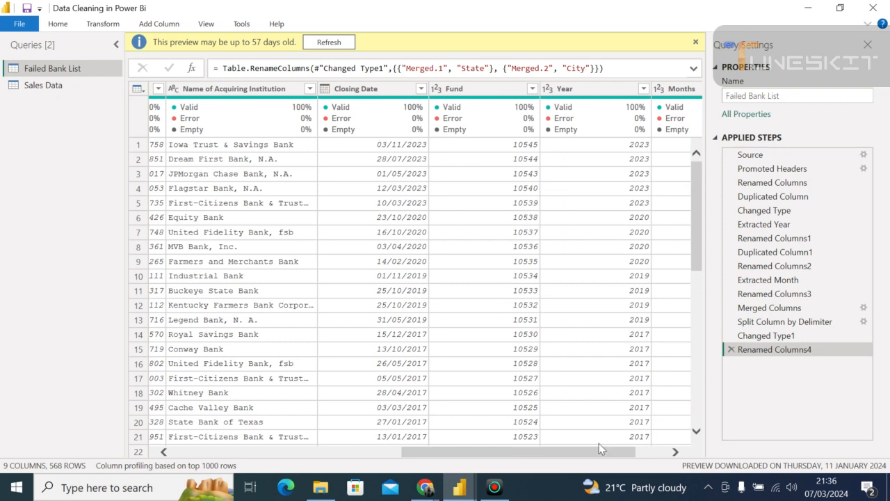
left_click(661, 456)
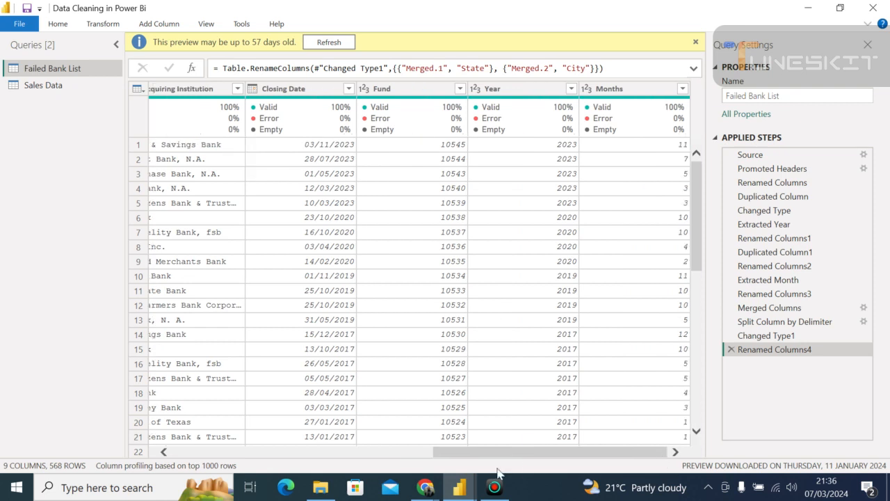
Step: Check the Google Meet call in Chrome and return to the Power Query editor window
left_click(428, 489)
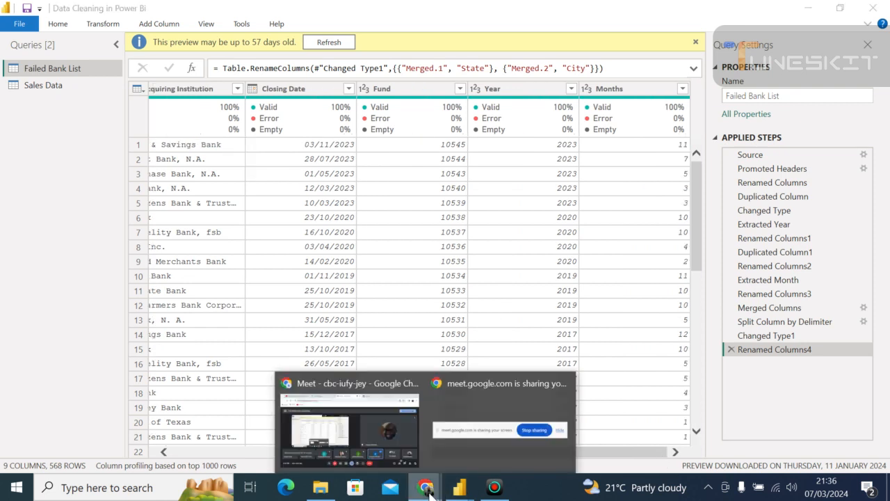
left_click(361, 442)
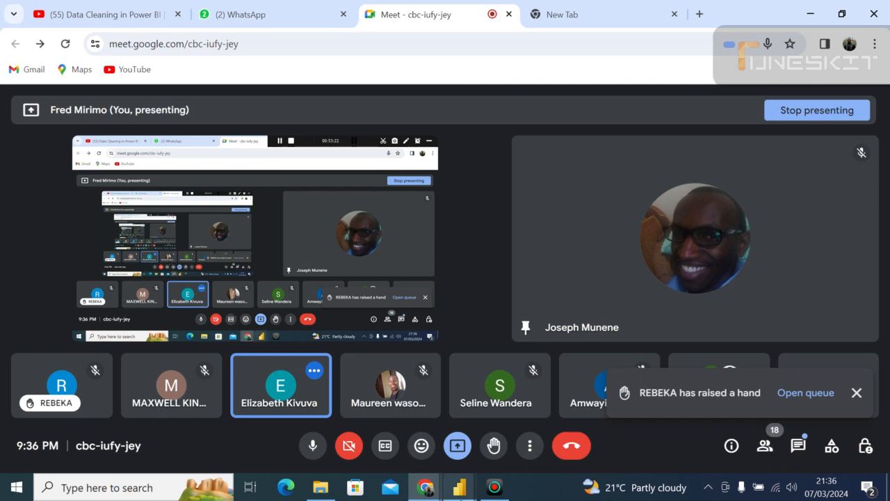
mouse_move(459, 487)
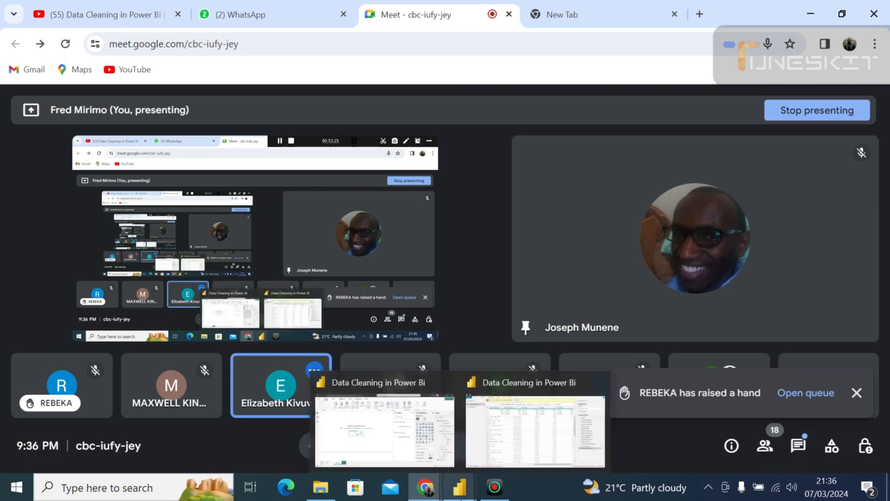
left_click(461, 488)
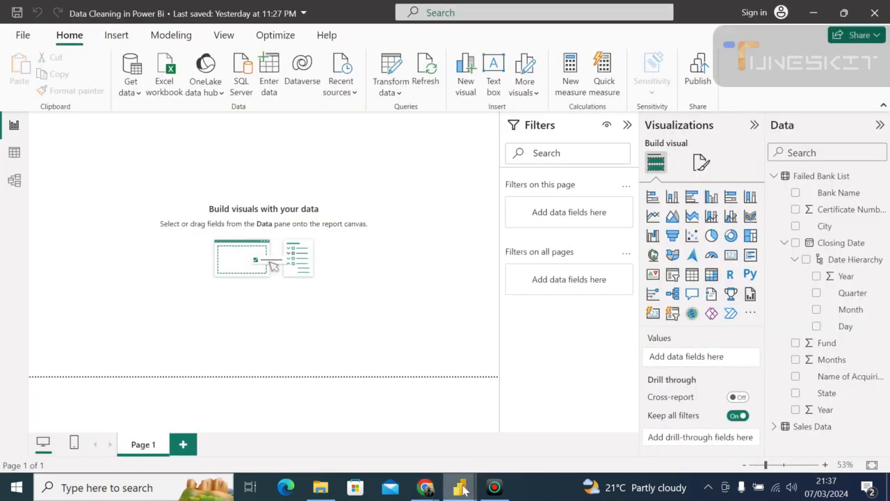
mouse_move(462, 488)
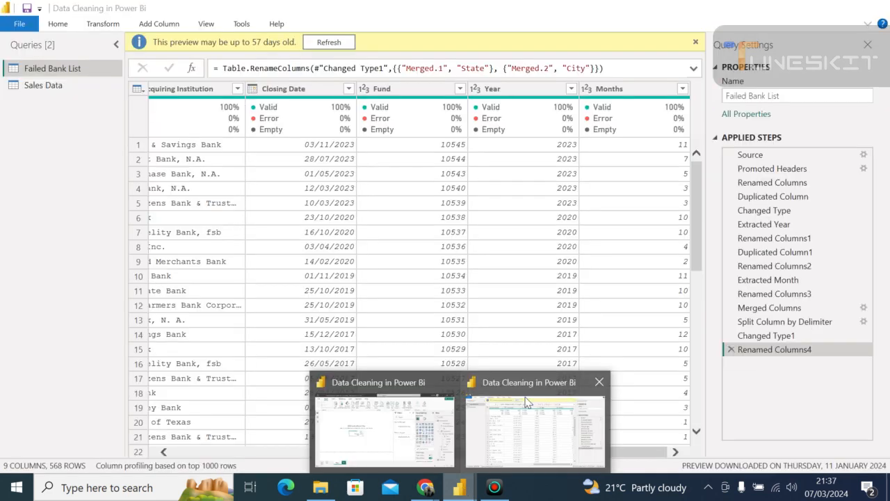
left_click(527, 402)
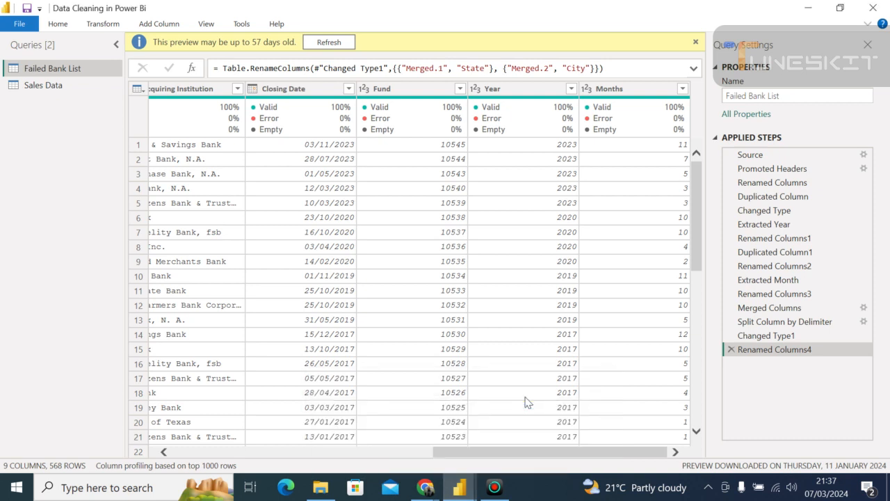
Step: View the Close & Apply options of the query editor and bring the Power BI report window forward
left_click(58, 23)
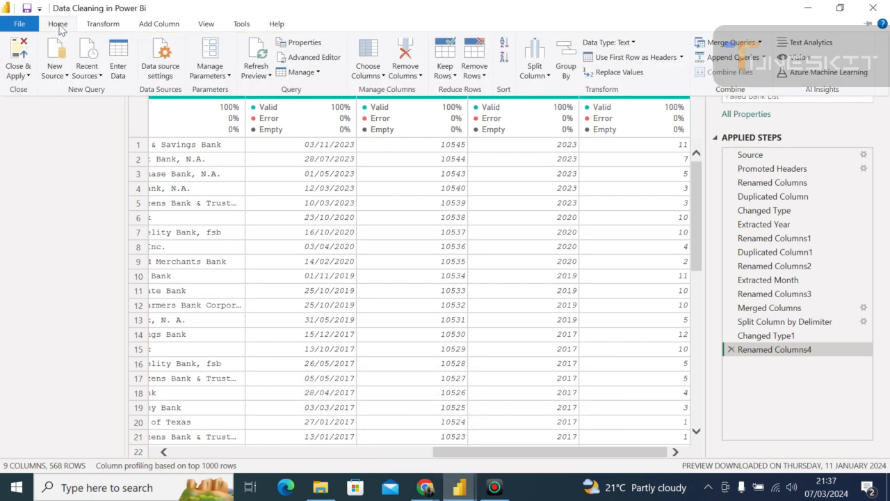
left_click(29, 76)
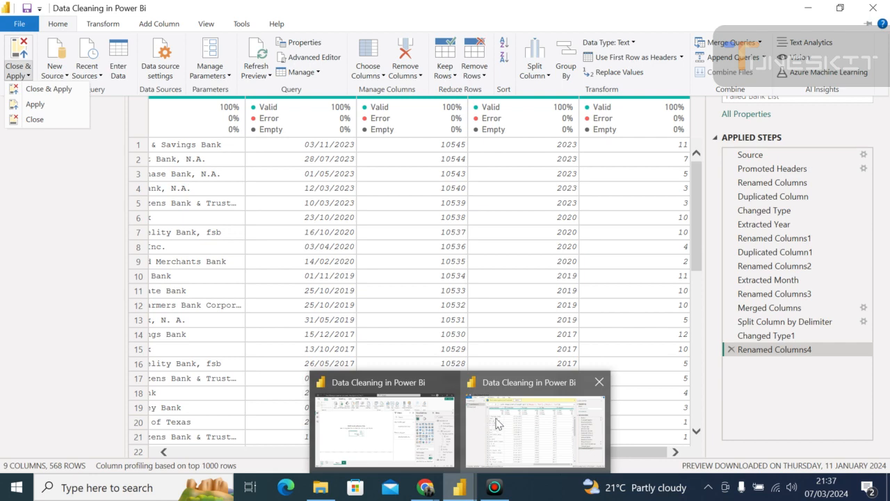
mouse_move(399, 436)
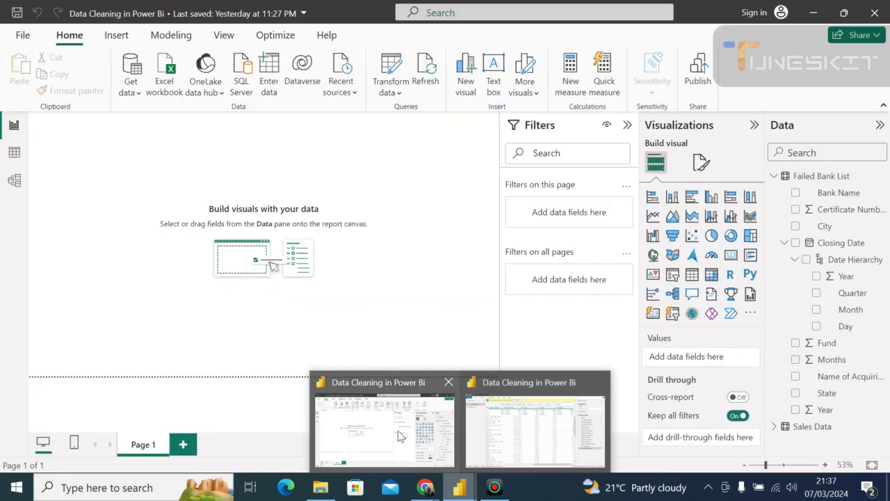
left_click(400, 436)
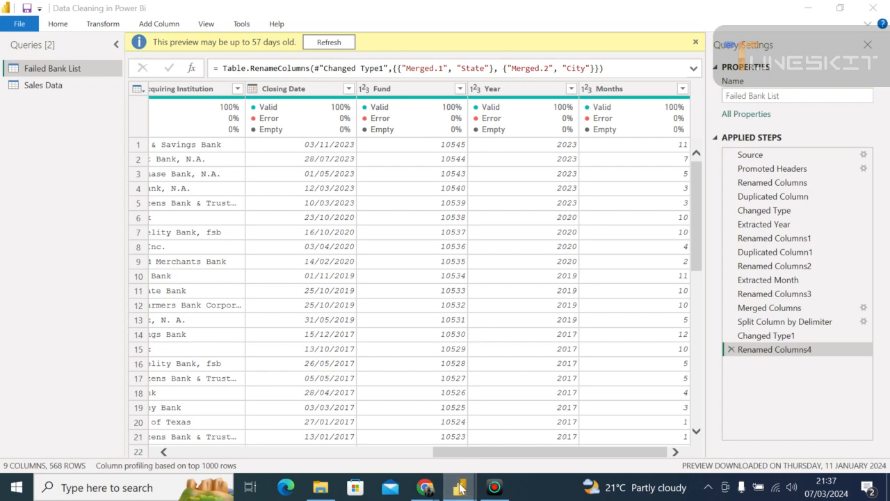
mouse_move(459, 489)
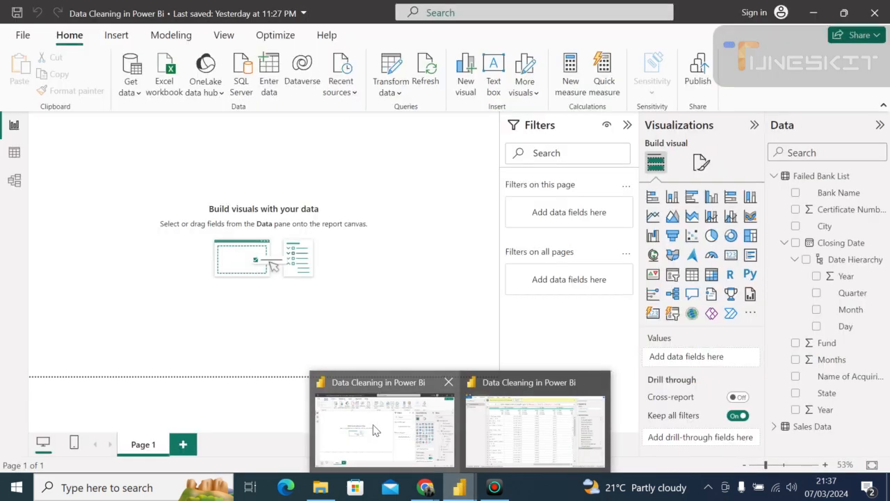
left_click(374, 429)
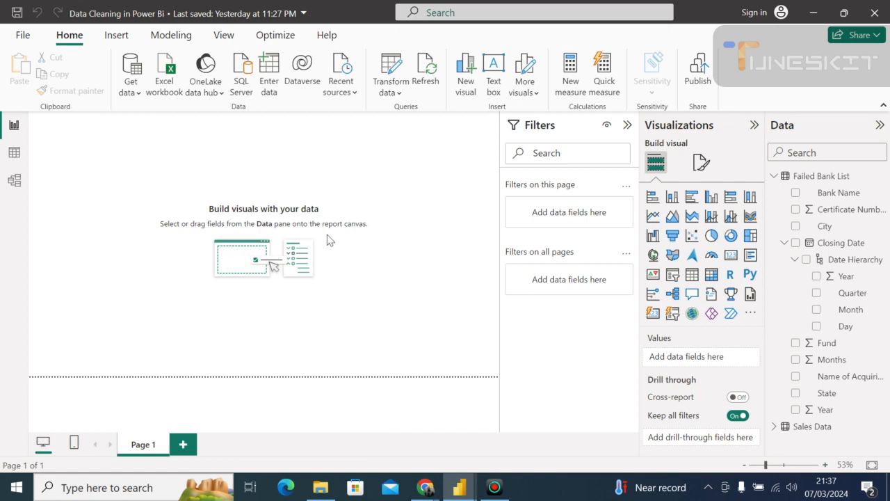
Step: Return from the report to the Power Query editor and look over its view and diagnostics options
left_click(393, 91)
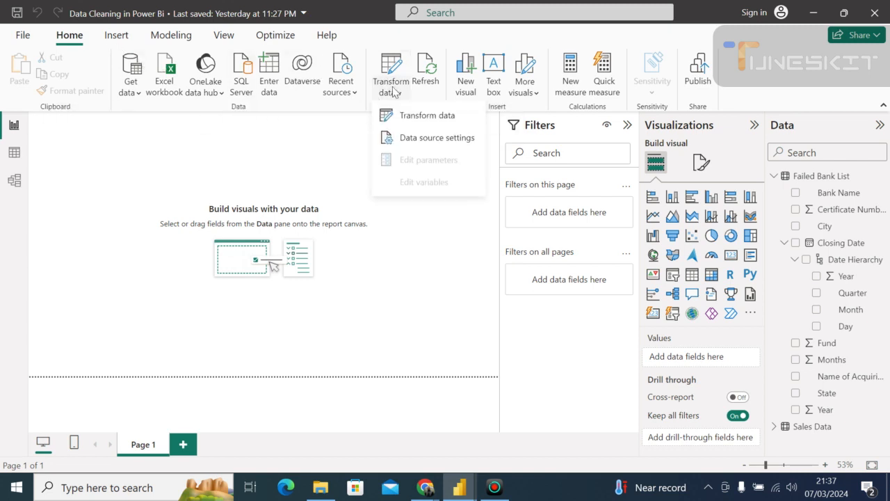
left_click(420, 118)
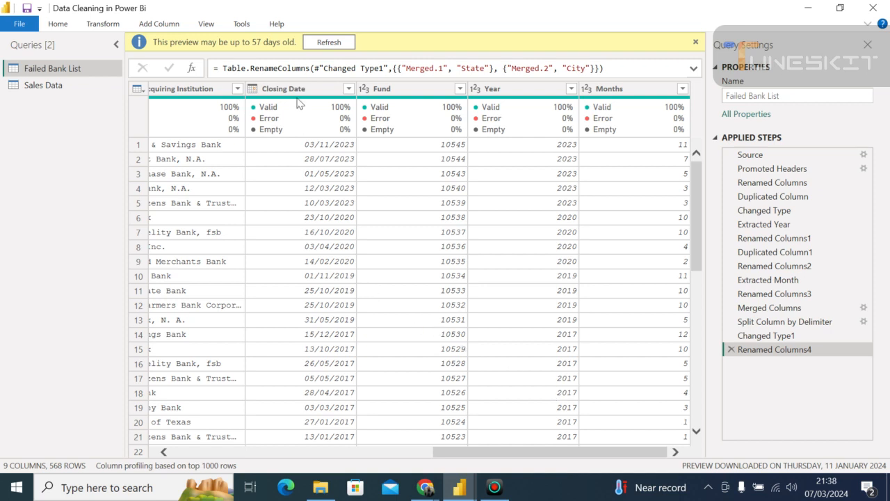
left_click(238, 25)
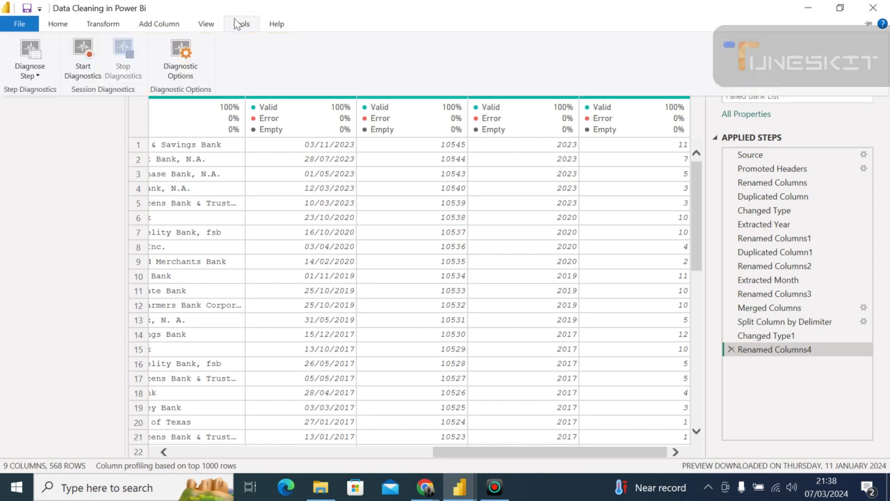
left_click(206, 24)
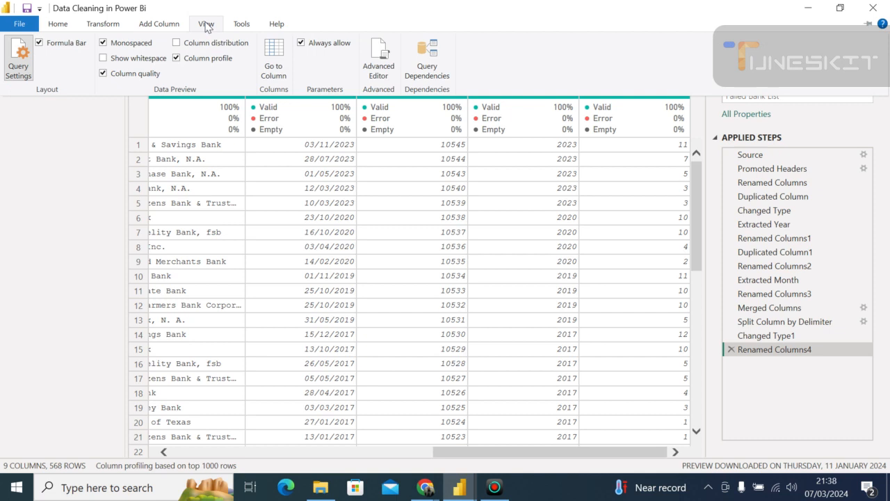
left_click(206, 25)
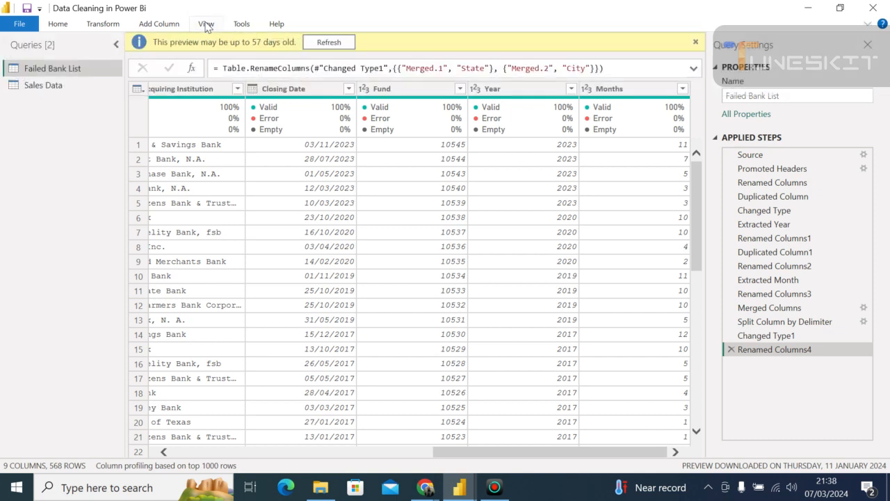
left_click(241, 25)
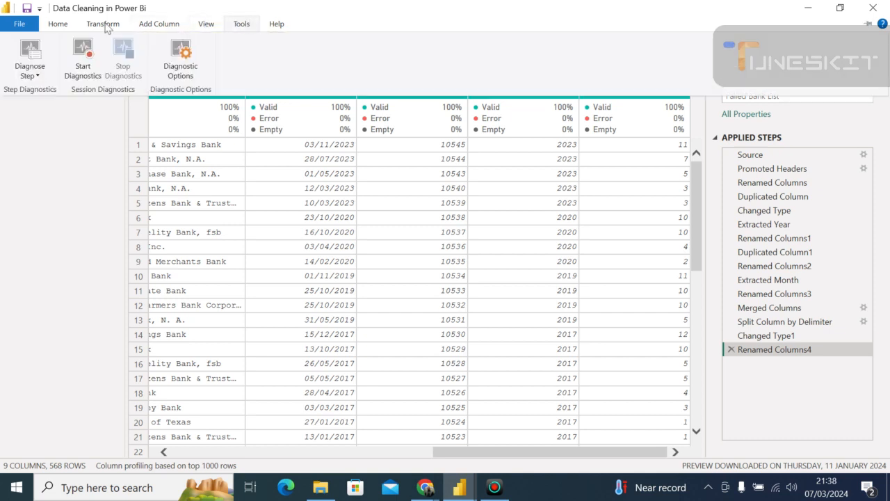
Step: Look over the query editor's home and transform commands, view the Run R script dialog and close it without running anything
left_click(65, 25)
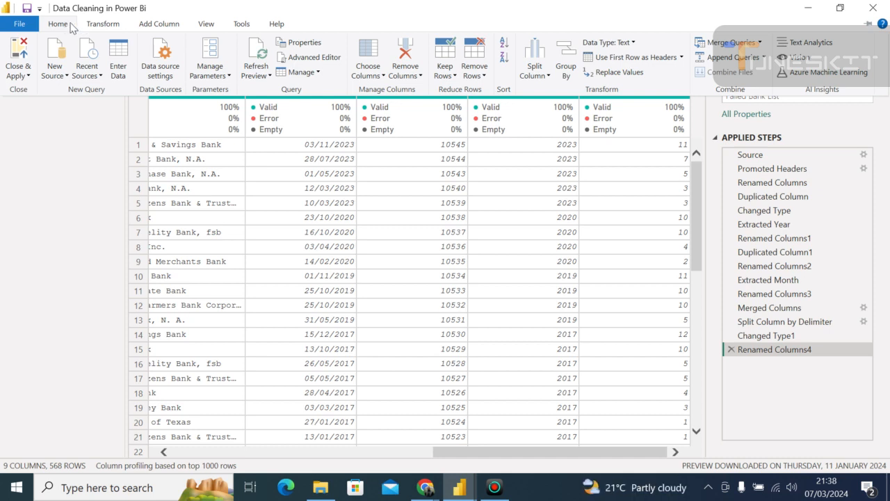
left_click(70, 27)
left_click(70, 27)
left_click(105, 26)
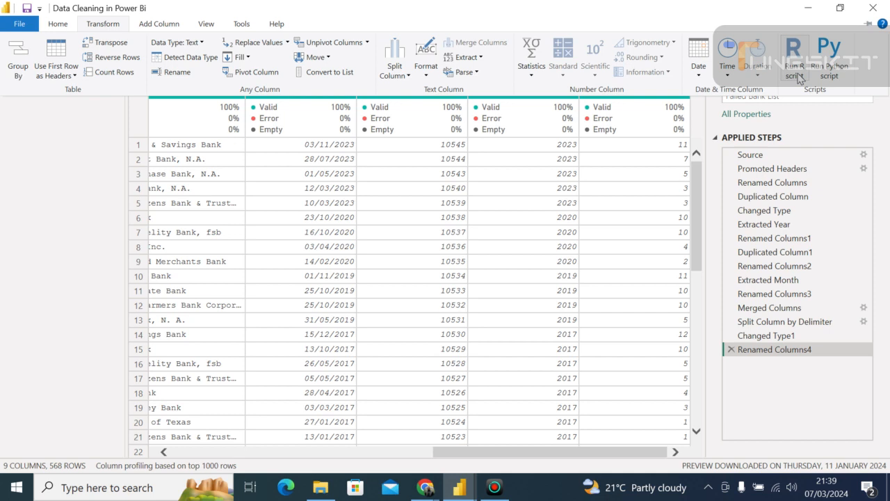
left_click(798, 76)
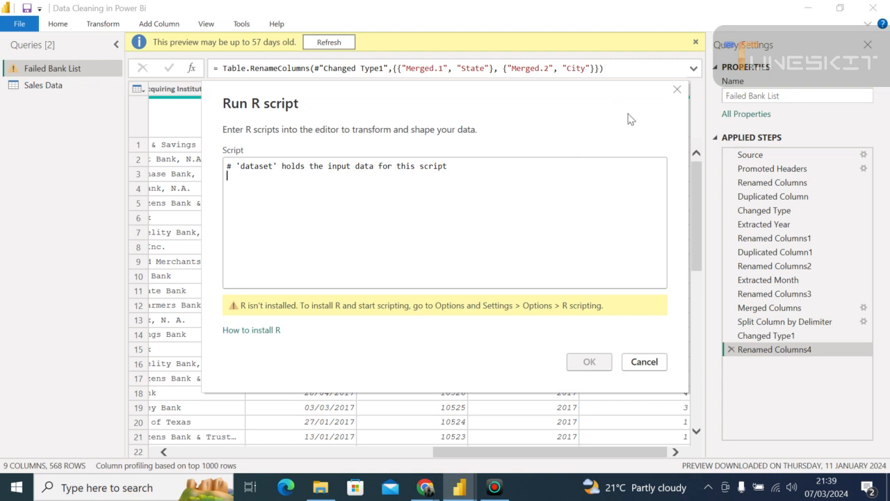
left_click(679, 92)
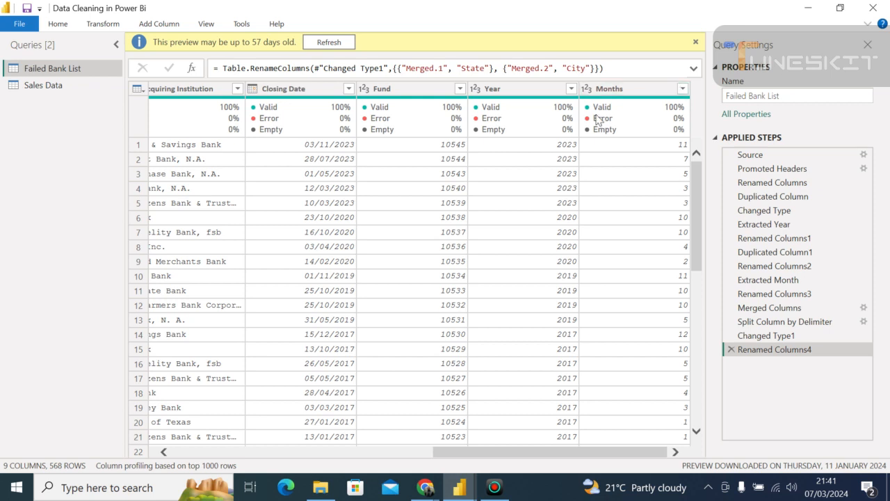
Step: Close the query editor with its changes applied to the model and collapse the report's Filters pane
left_click(415, 449)
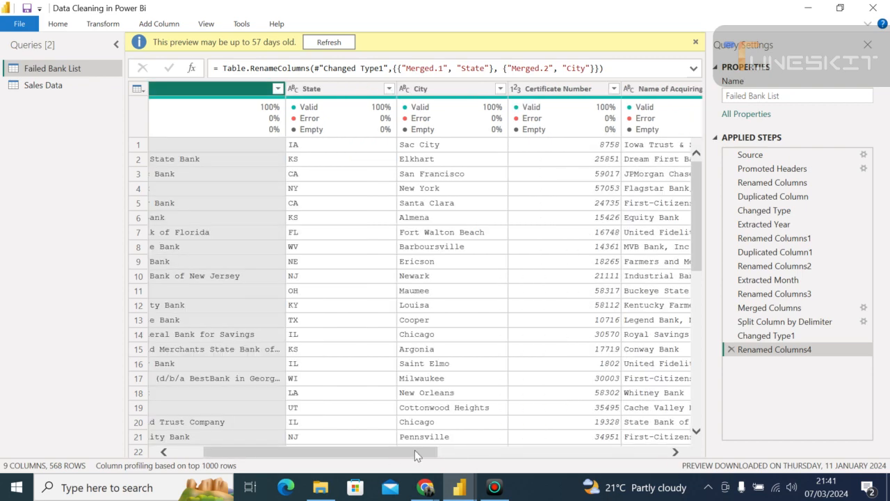
left_click(193, 454)
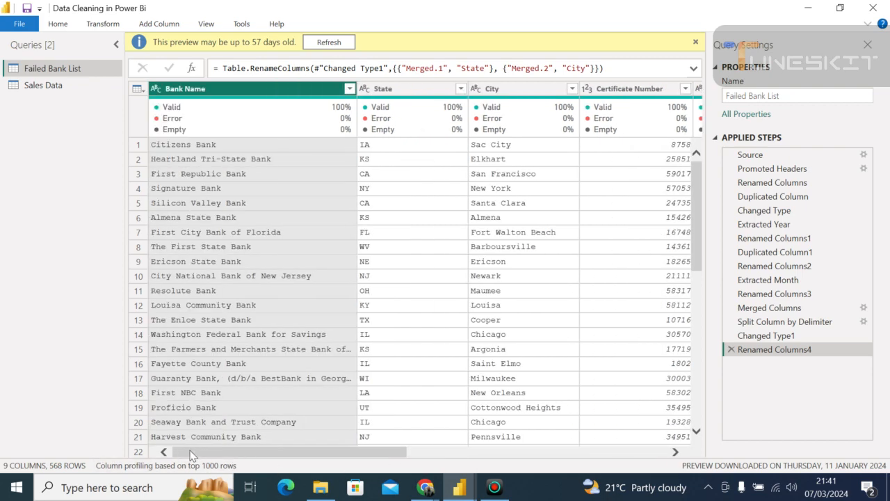
left_click(675, 454)
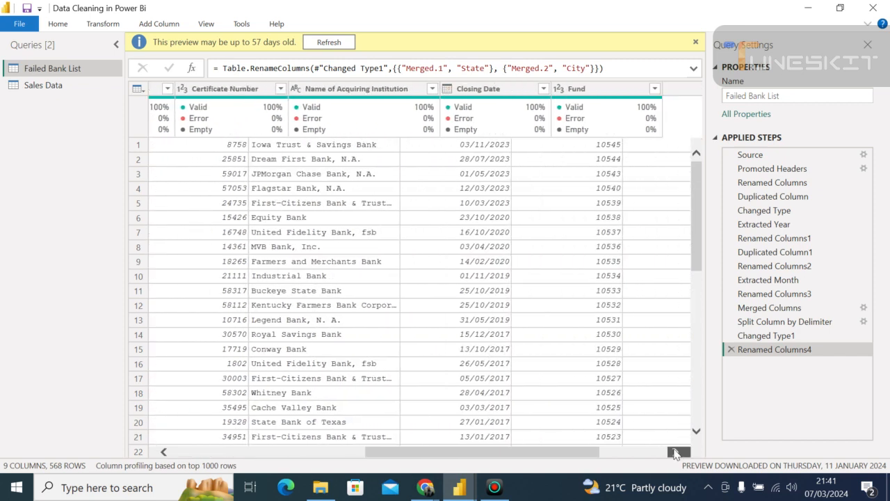
left_click(674, 453)
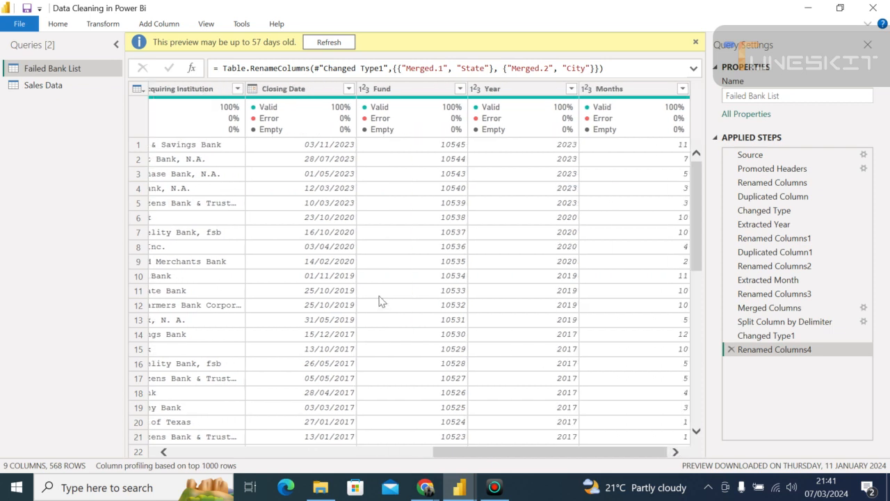
left_click(58, 25)
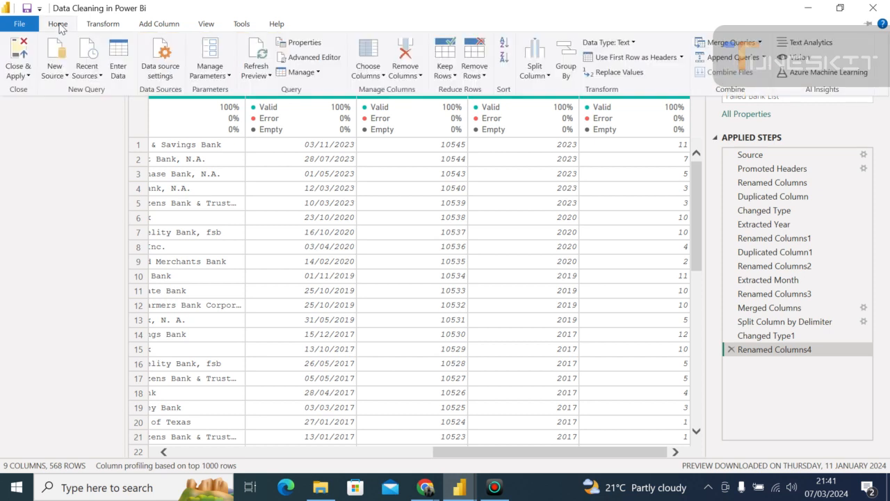
left_click(30, 76)
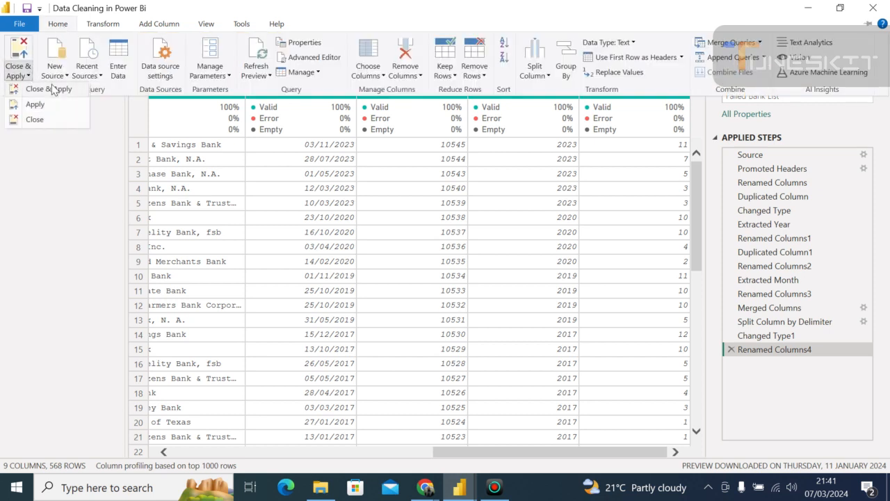
left_click(51, 89)
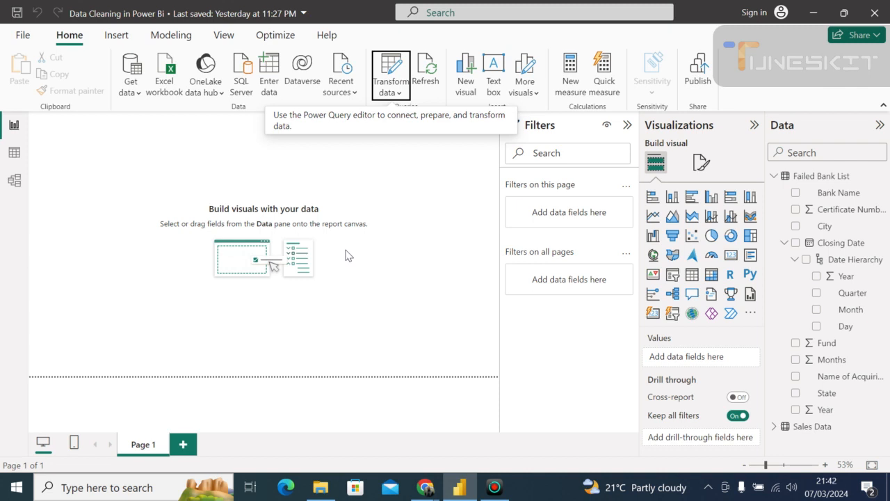
left_click(628, 127)
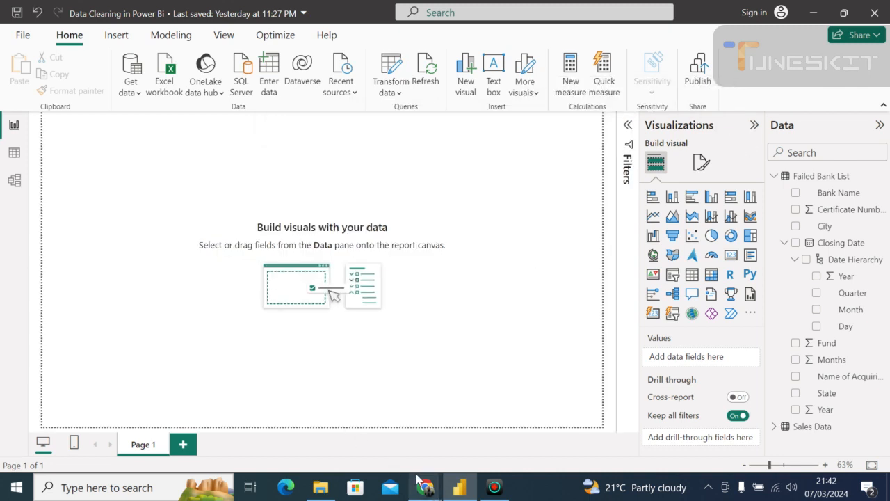
Step: Check the Google Meet call in Chrome and return to the Power BI report window
mouse_move(425, 487)
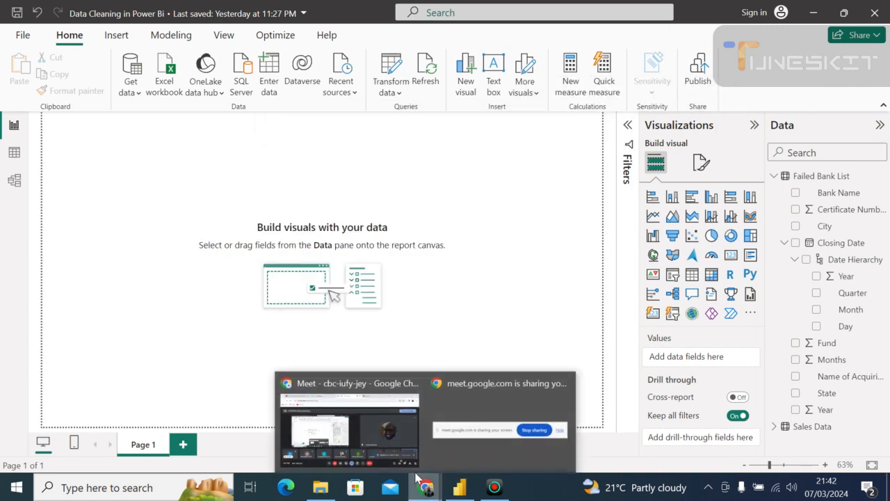
left_click(340, 434)
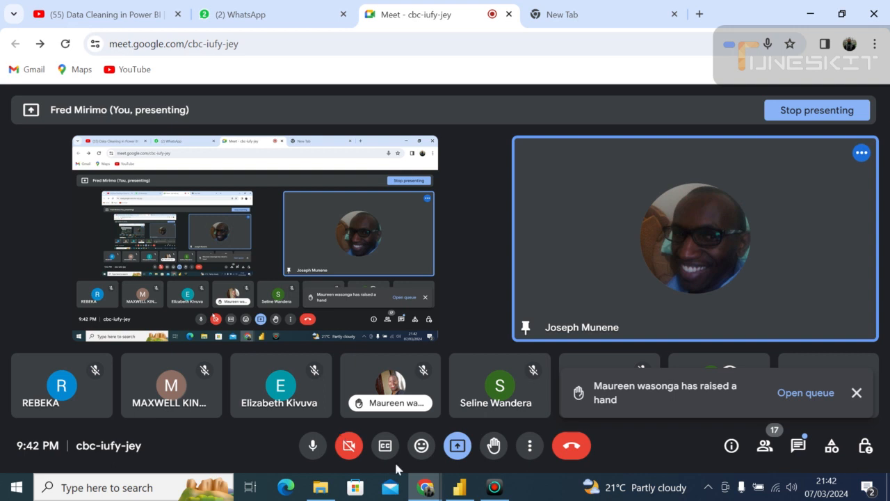
mouse_move(461, 484)
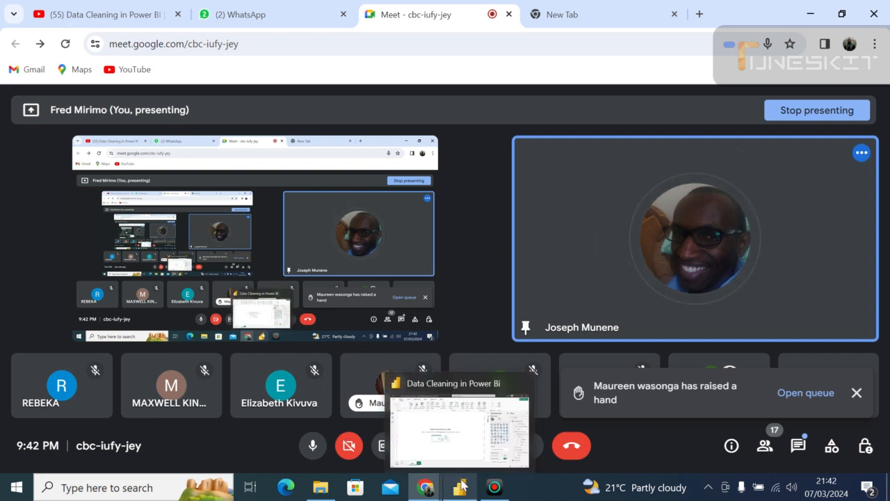
mouse_move(451, 436)
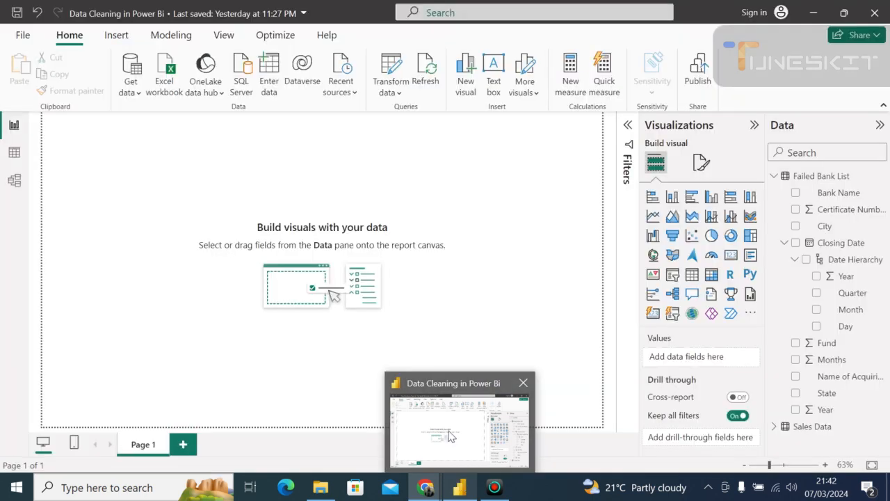
left_click(450, 436)
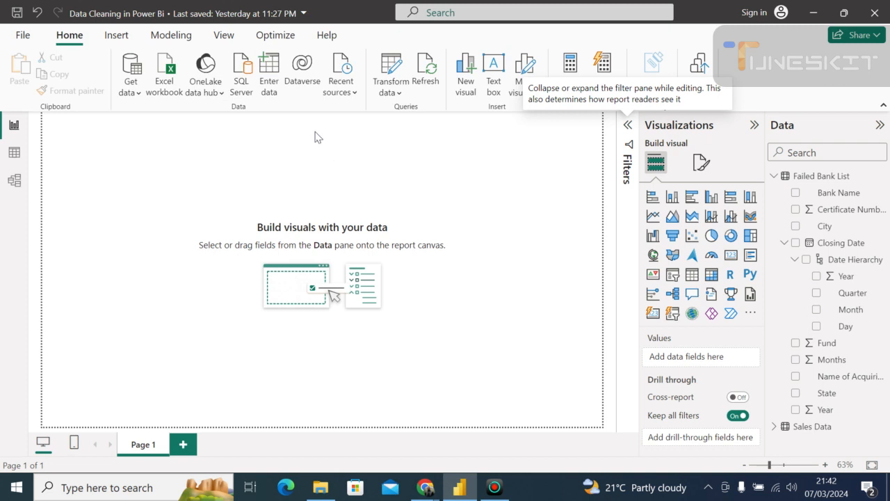
Step: View the common data sources and the full Get Data connector list, and close it without connecting
left_click(137, 95)
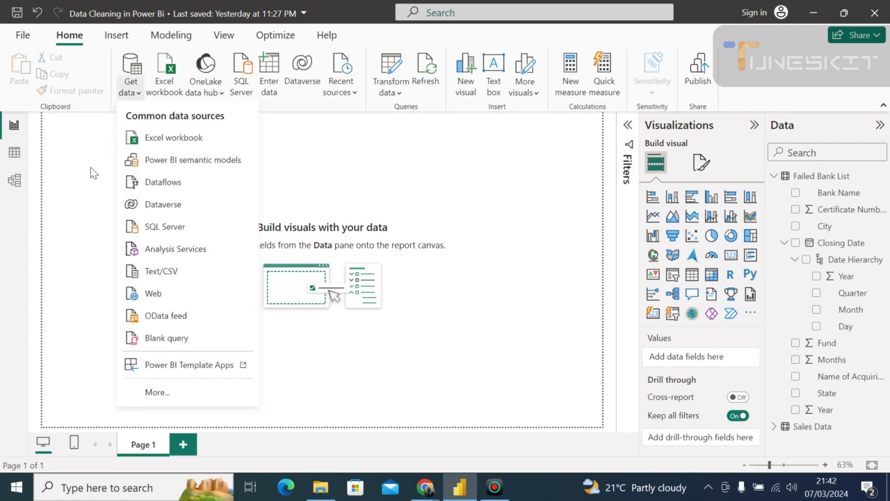
left_click(160, 391)
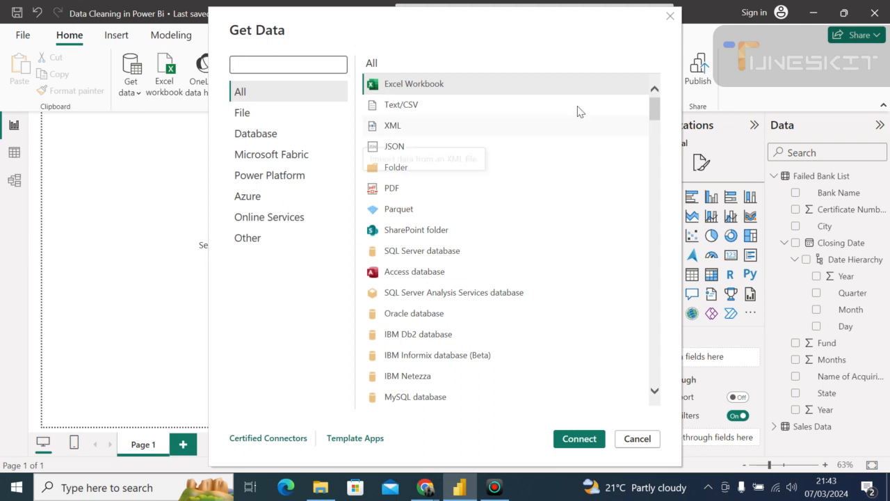
left_click(670, 15)
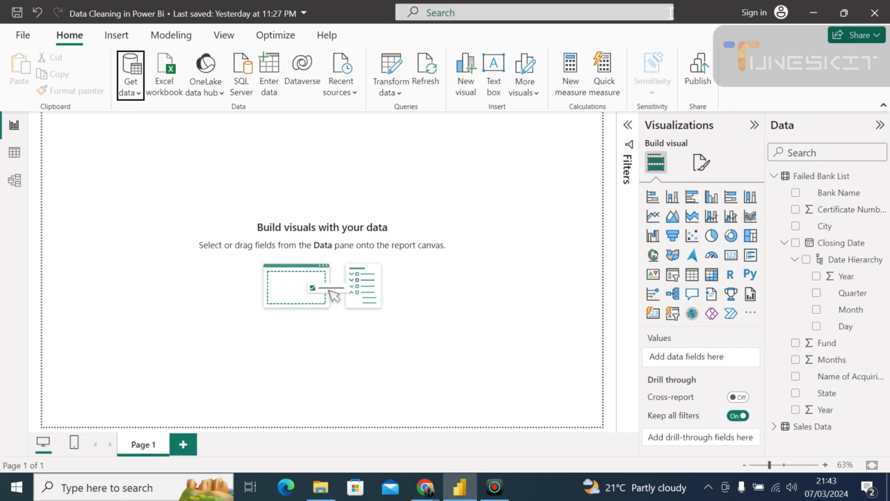
Step: Export the report to PDF and close the resulting PDF in the browser
left_click(23, 36)
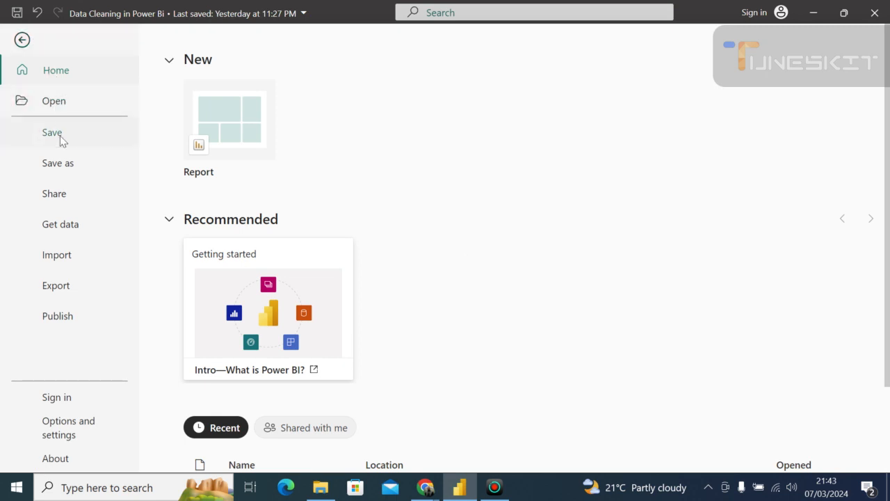
left_click(57, 286)
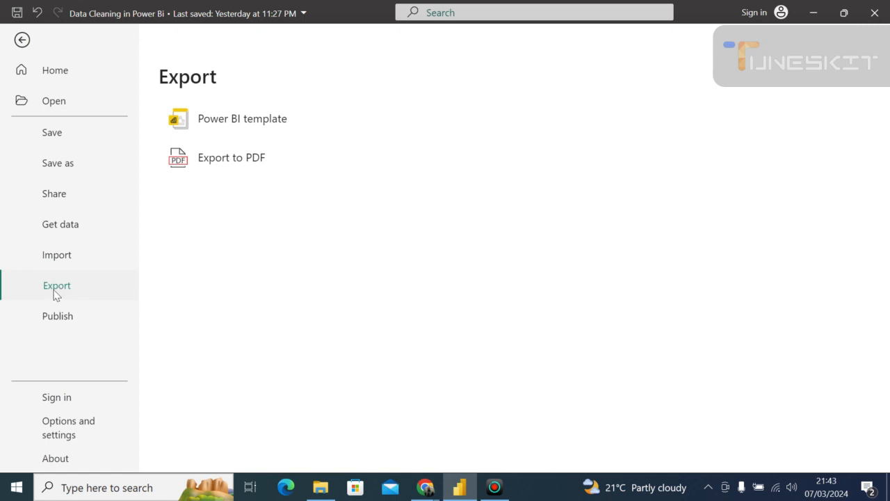
left_click(214, 157)
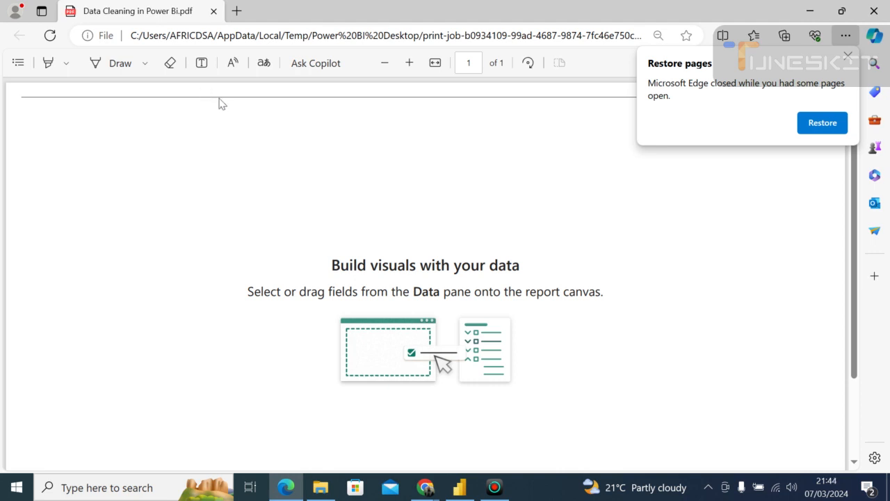
left_click(214, 11)
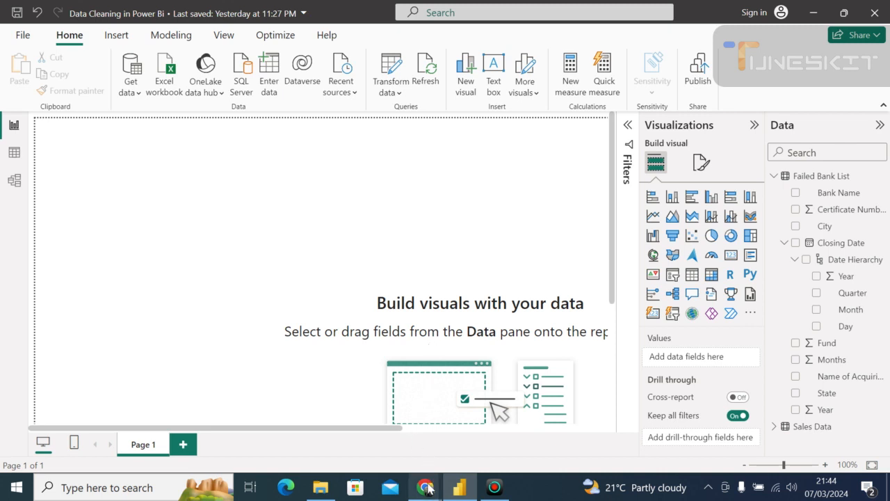
Step: Switch to the Google Meet call in Chrome, view the raised hands queue and close the people list
mouse_move(427, 489)
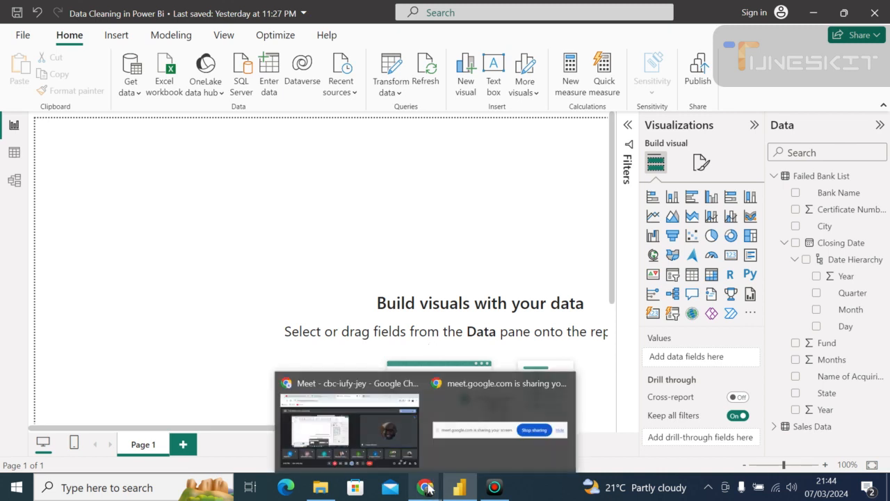
left_click(393, 438)
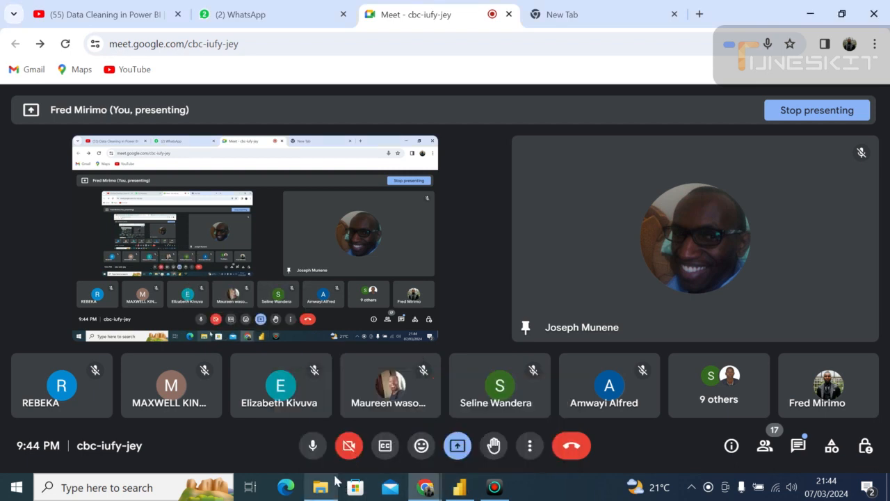
mouse_move(335, 480)
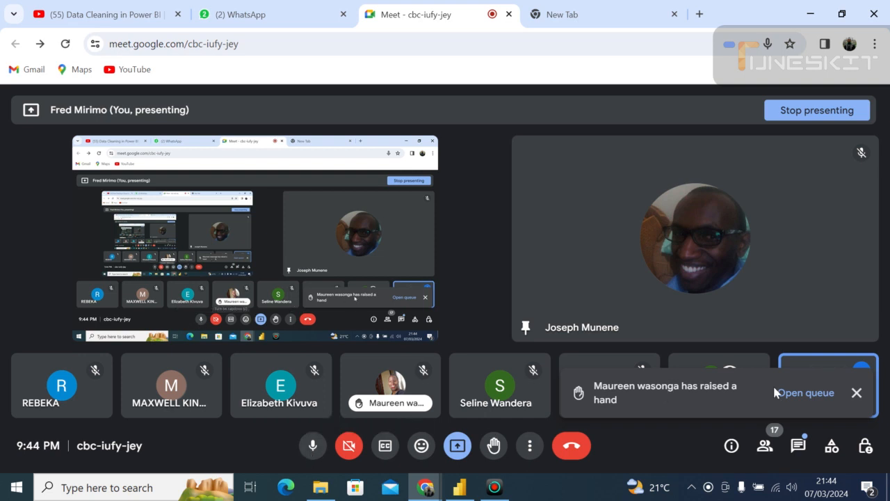
left_click(805, 393)
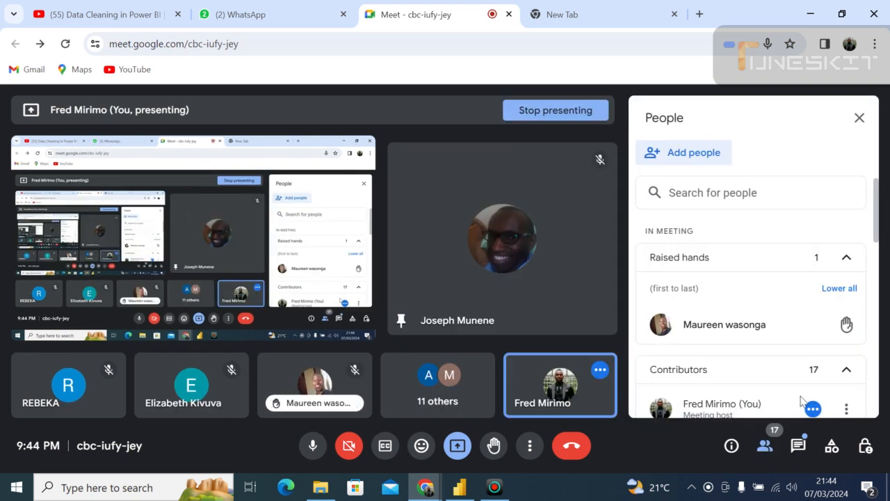
mouse_move(837, 338)
left_click(859, 119)
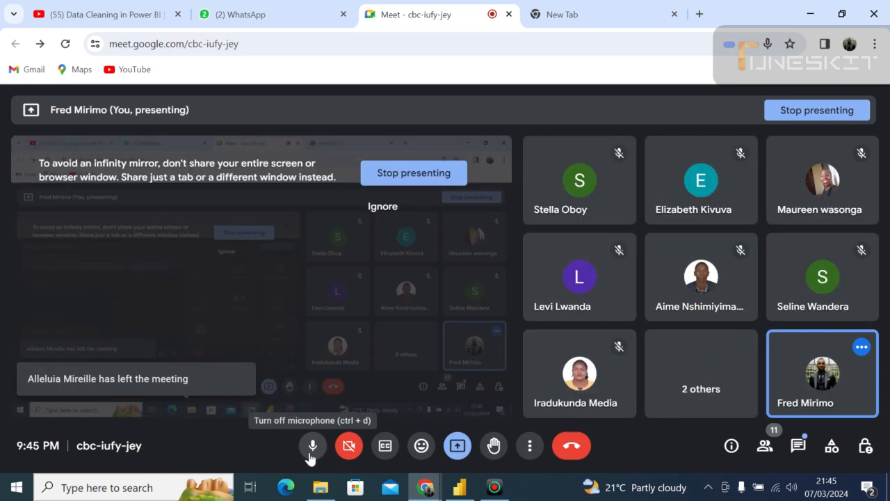
Step: Mute and unmute the microphone in the meeting and stop presenting the screen
left_click(312, 446)
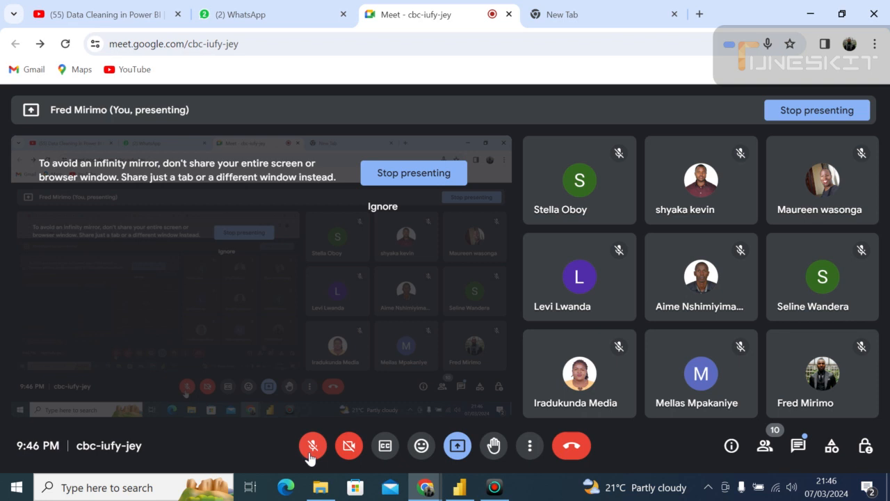
left_click(310, 456)
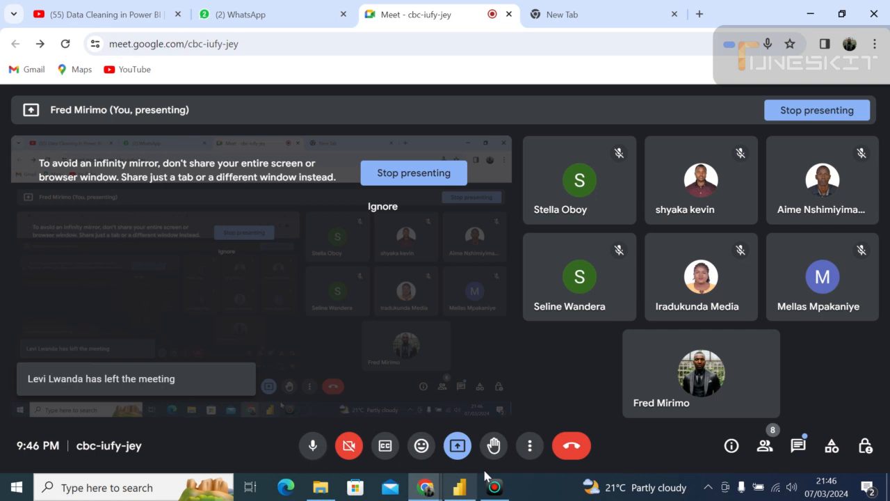
left_click(494, 490)
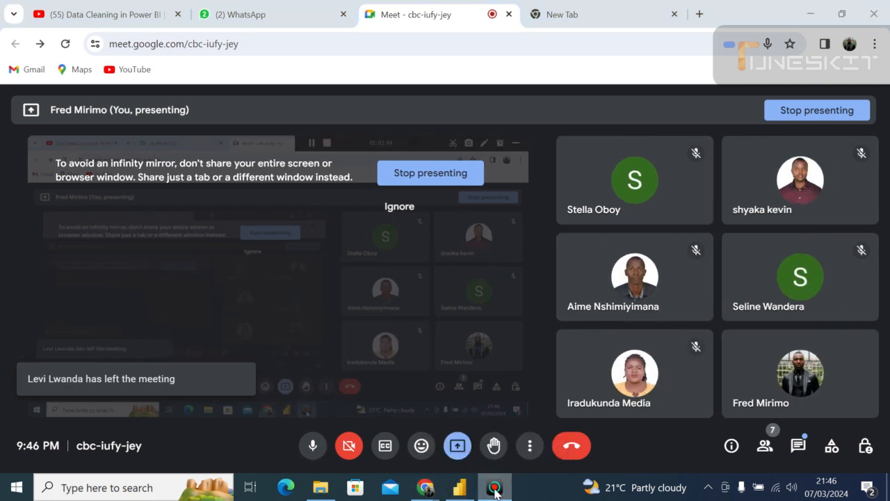
left_click(462, 452)
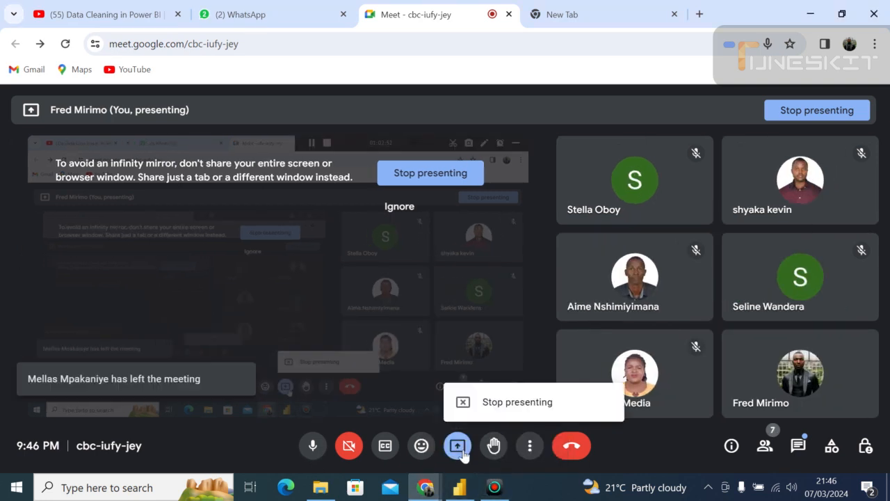
left_click(508, 403)
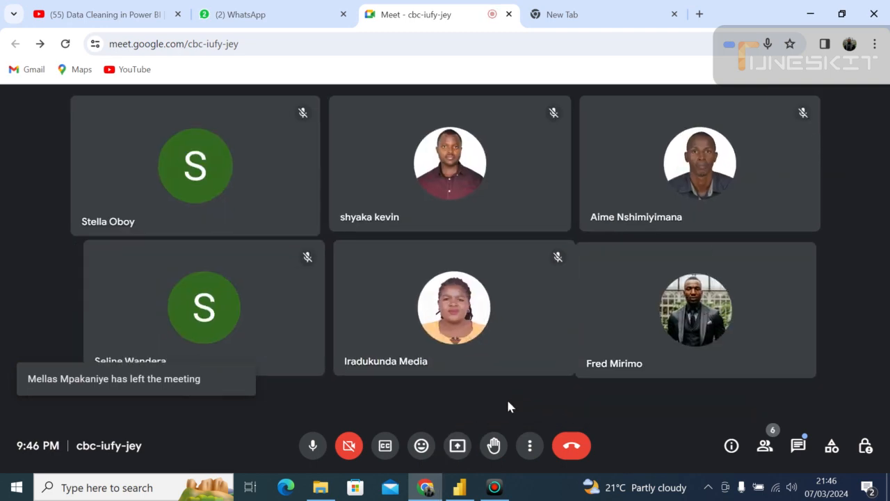